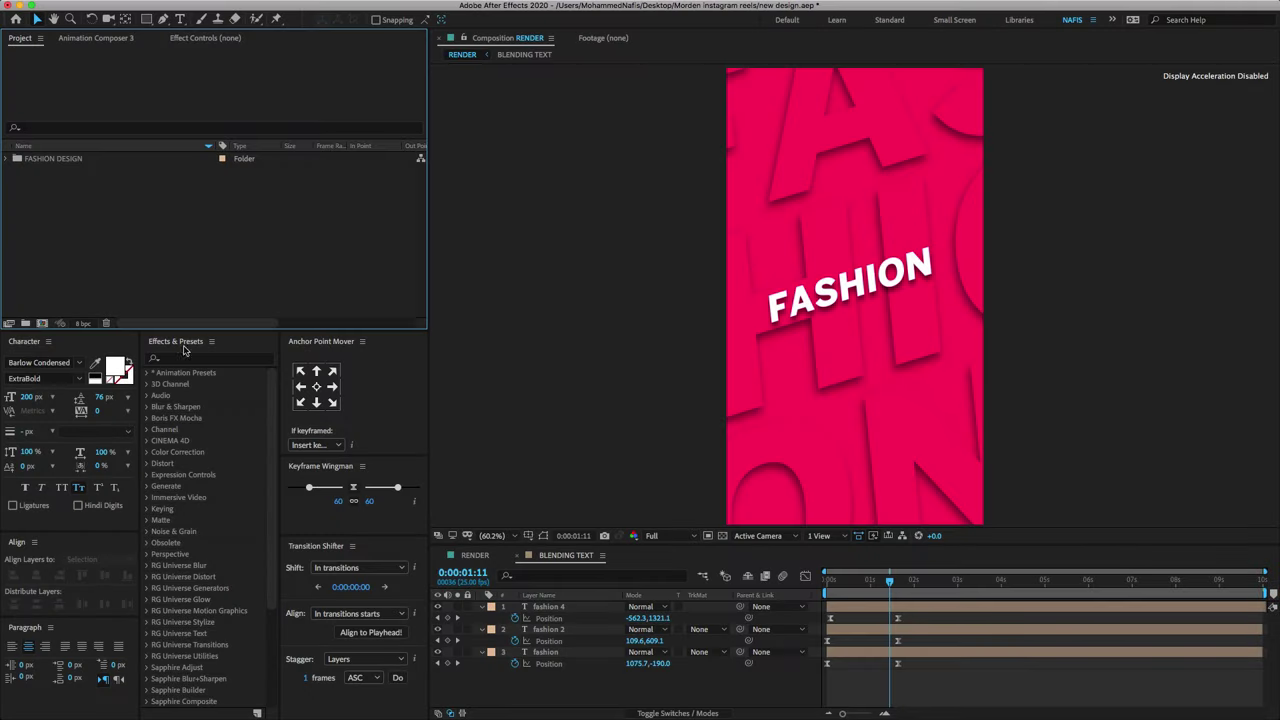
# Create a Custom-preset composition named RENDER, 640 wide by 1140 high
pyautogui.click(42, 323)
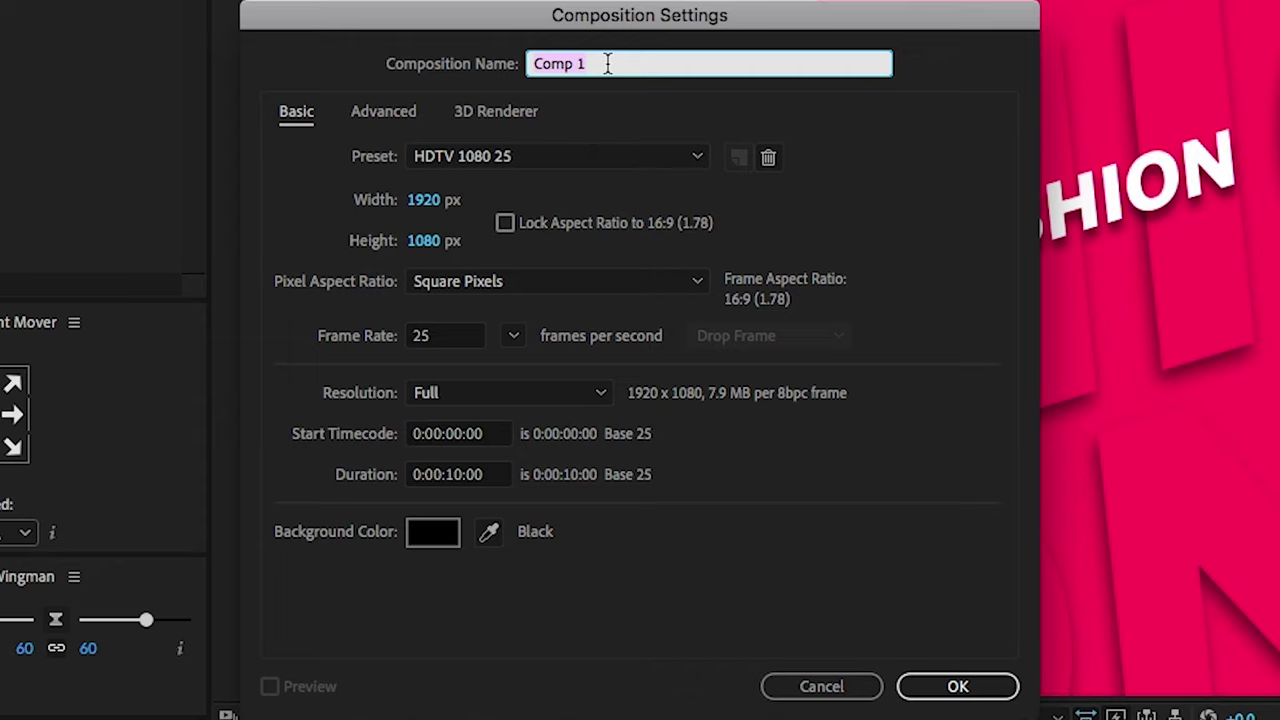
pyautogui.write('RENDER')
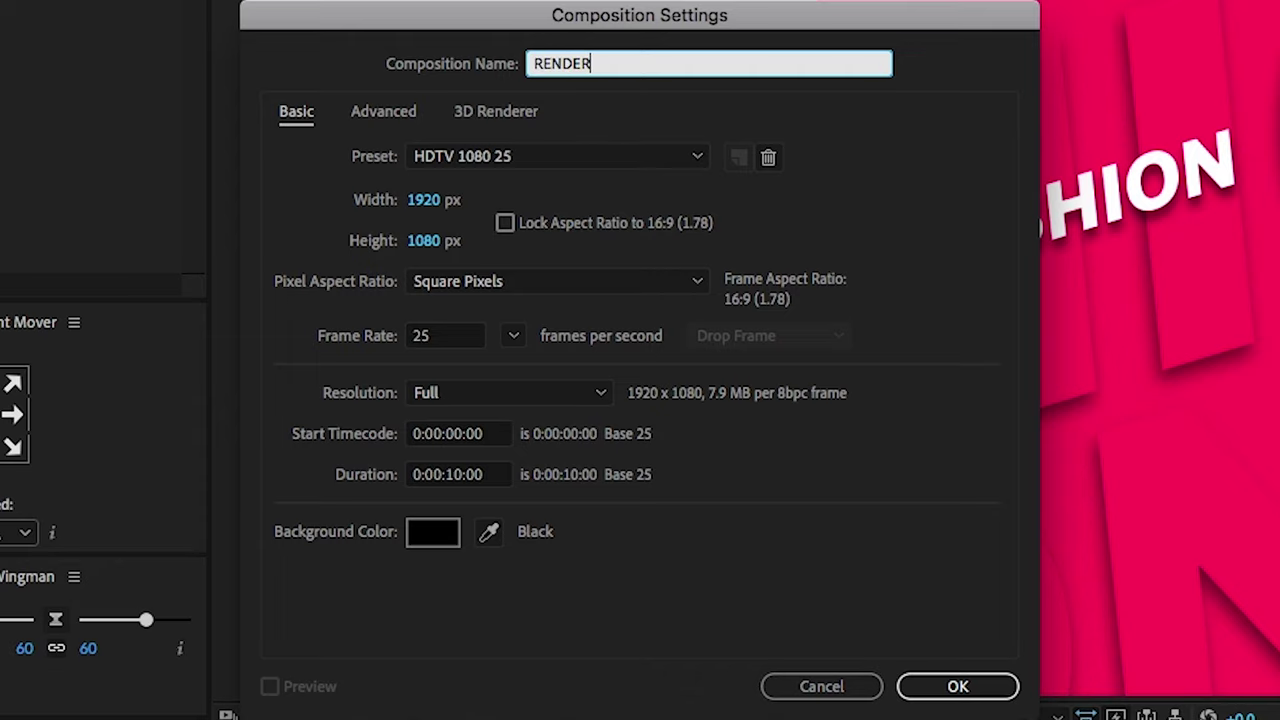
pyautogui.click(675, 160)
pyautogui.scroll(2, 645, 195)
pyautogui.click(637, 193)
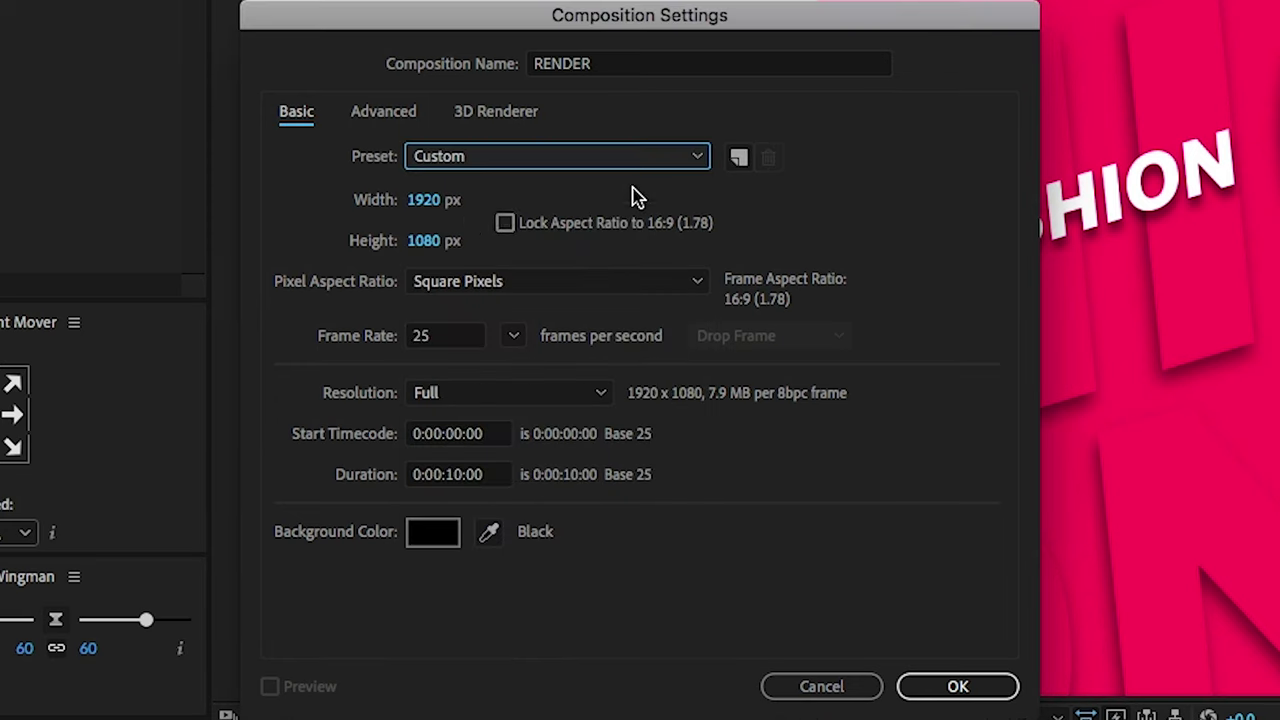
pyautogui.click(424, 200)
pyautogui.write('640')
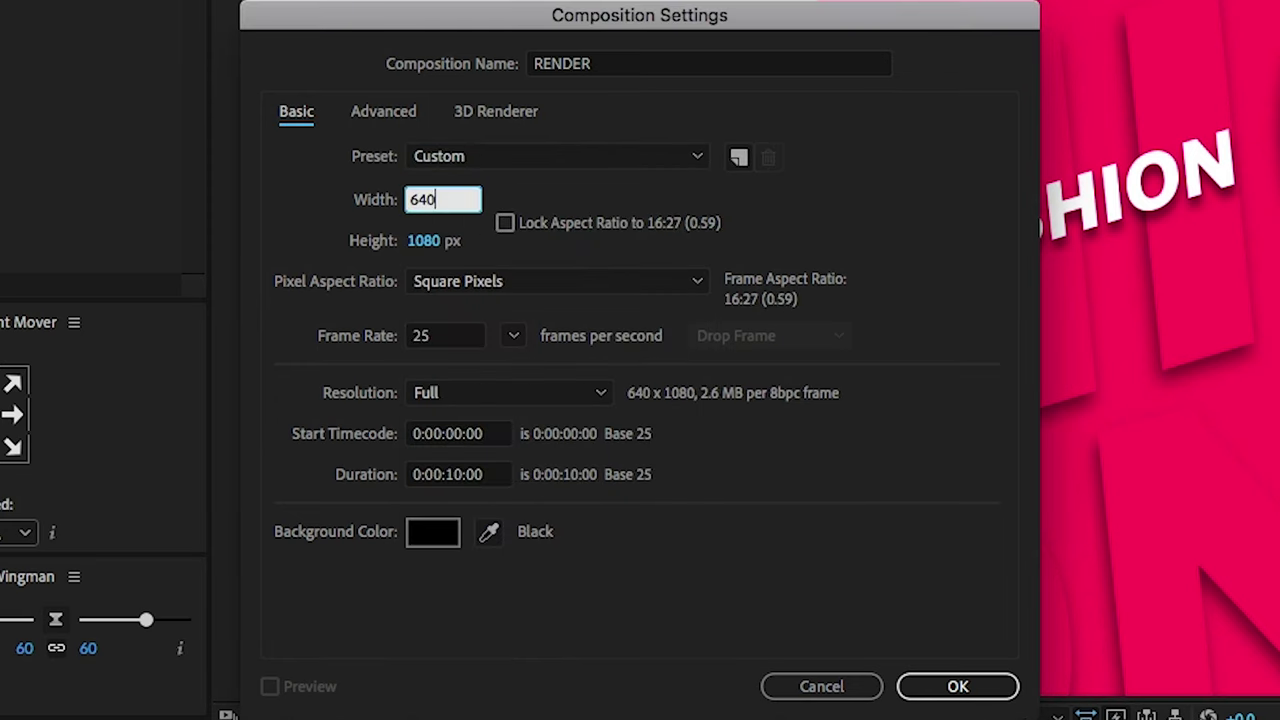
pyautogui.click(430, 241)
pyautogui.write('114')
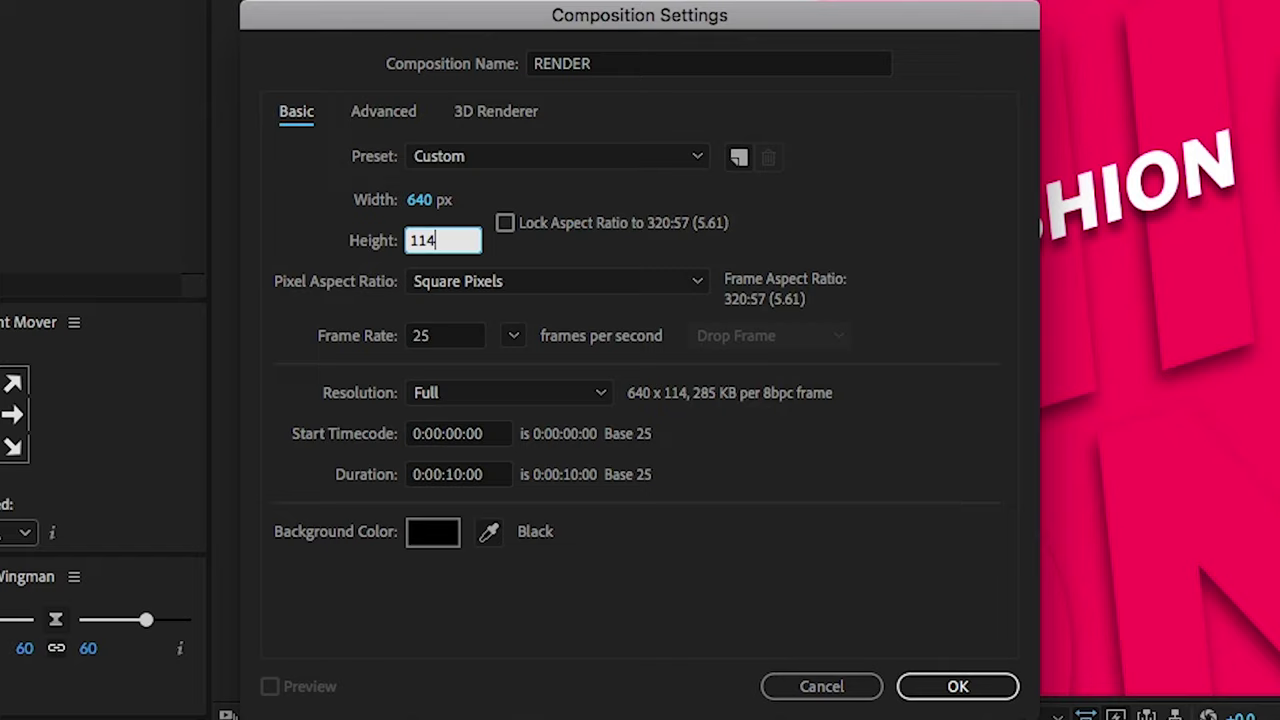
pyautogui.write('0')
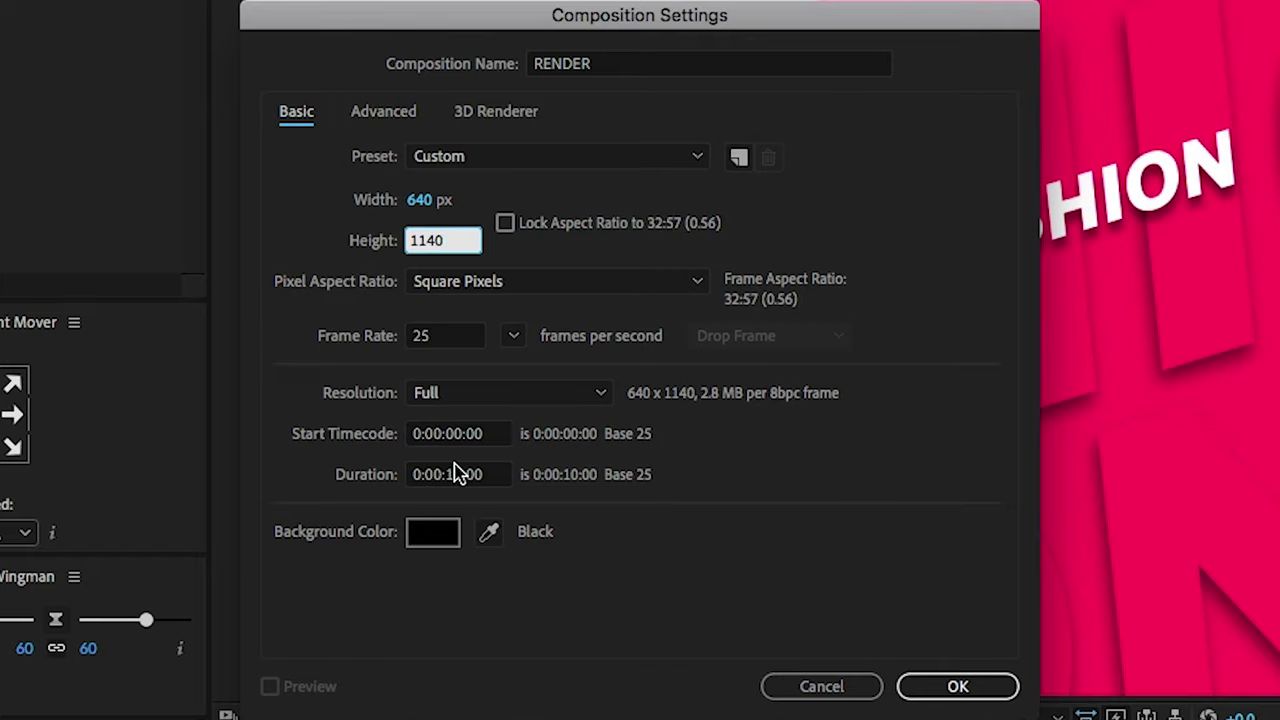
pyautogui.click(457, 478)
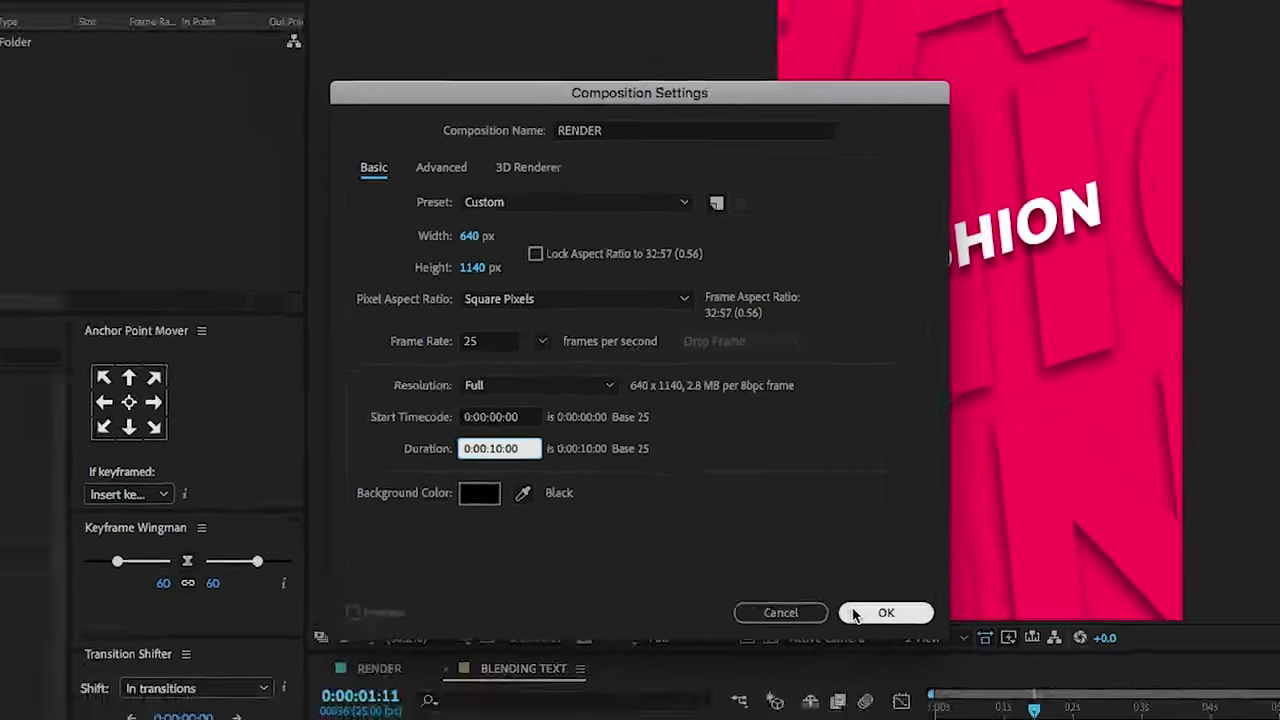
pyautogui.click(958, 686)
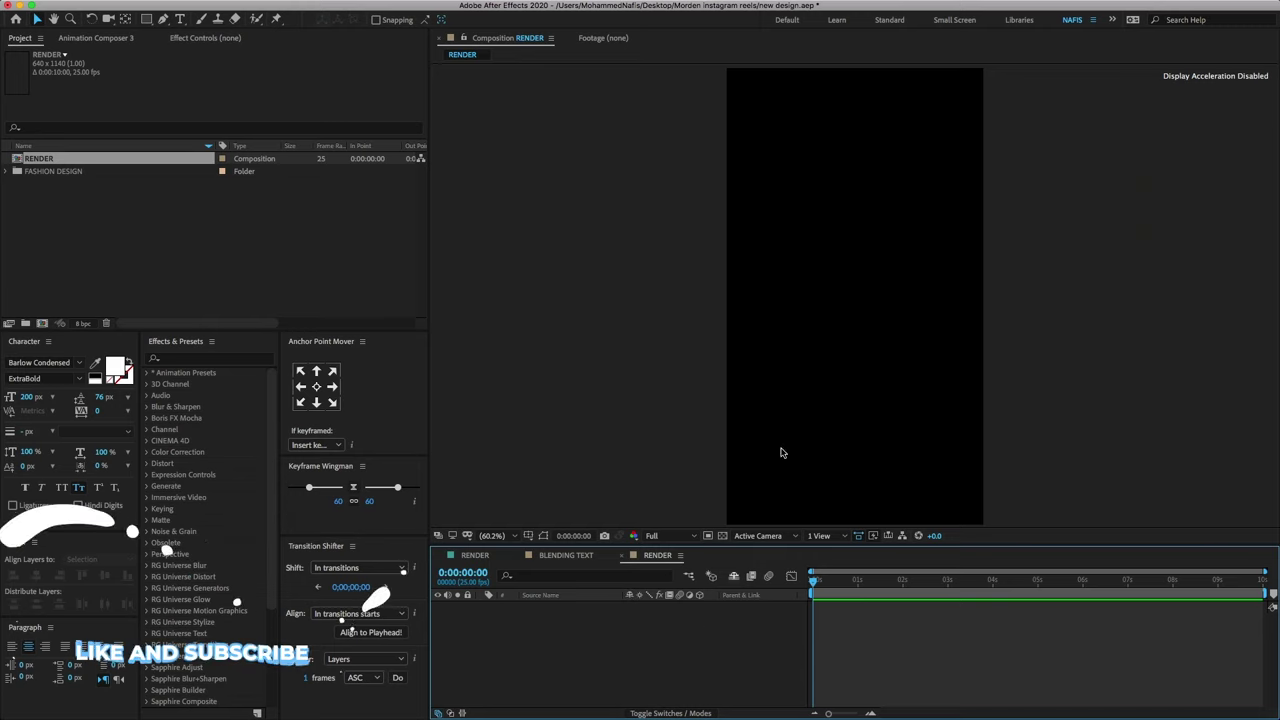
# Set up a new comp-sized solid named BG with a white FFFFFF colour
pyautogui.rightClick(598, 624)
pyautogui.moveTo(676, 573)
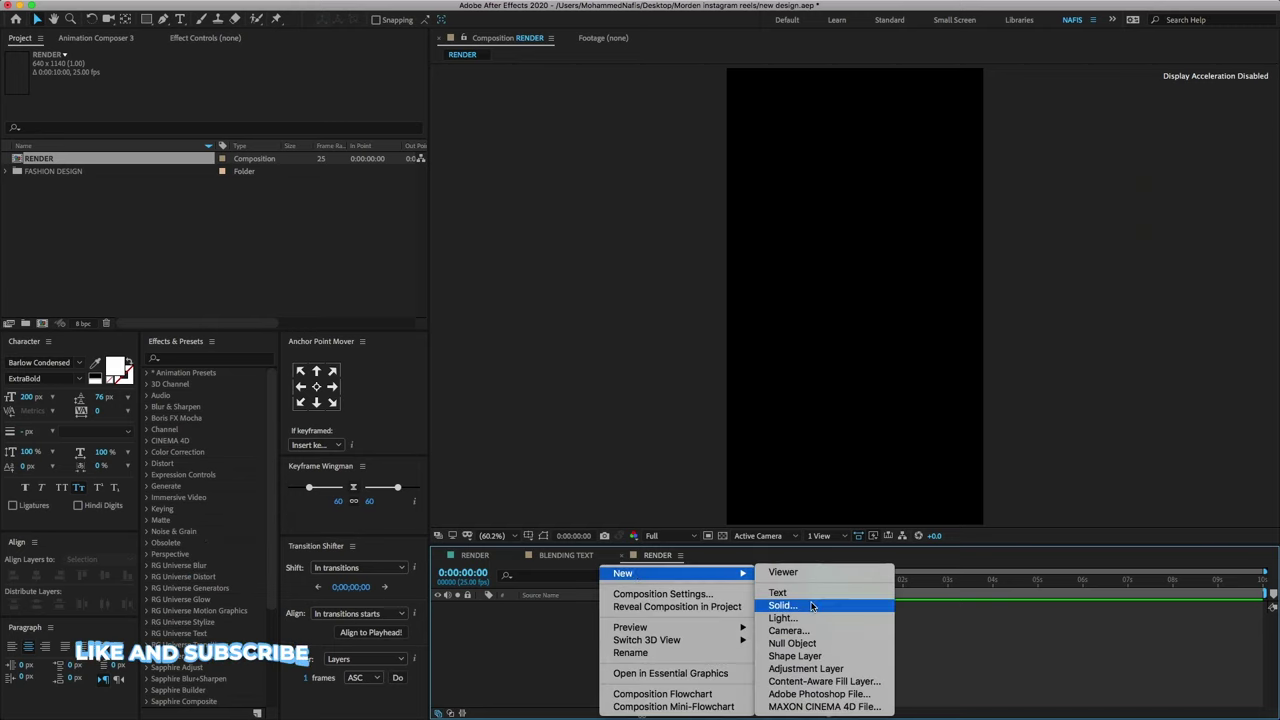
pyautogui.click(812, 606)
pyautogui.write('BG')
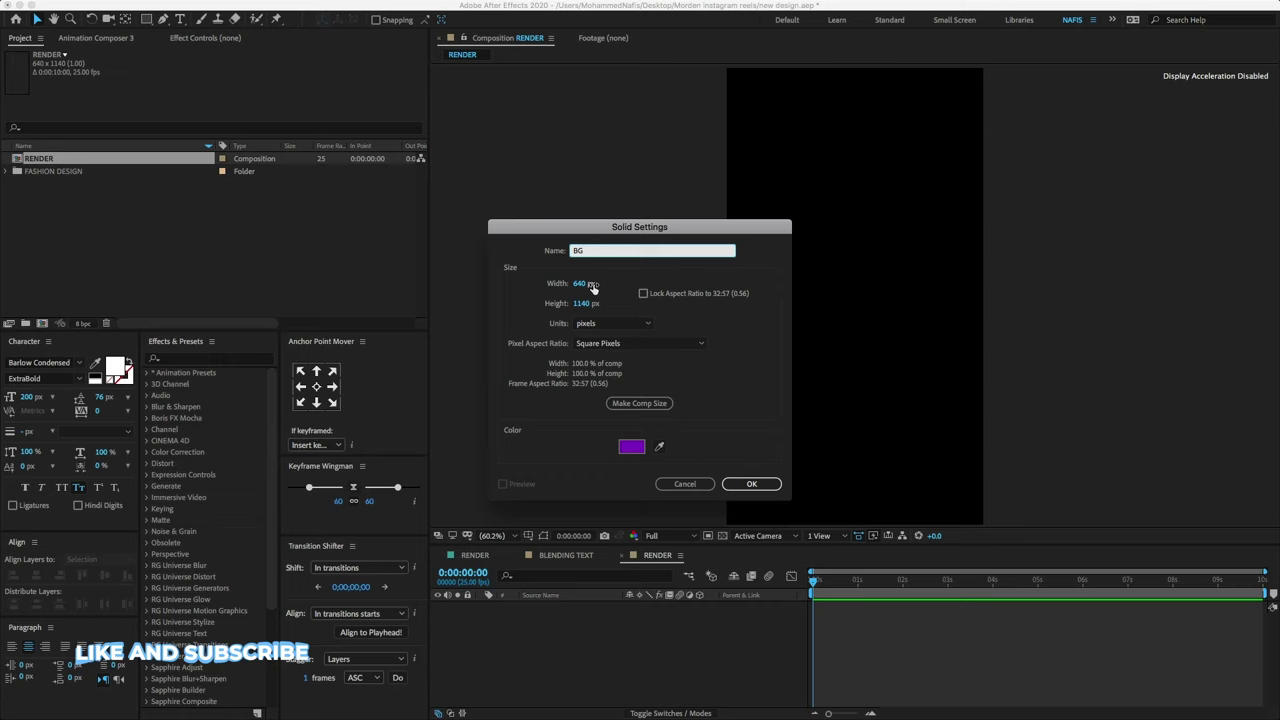
pyautogui.click(631, 408)
pyautogui.click(632, 449)
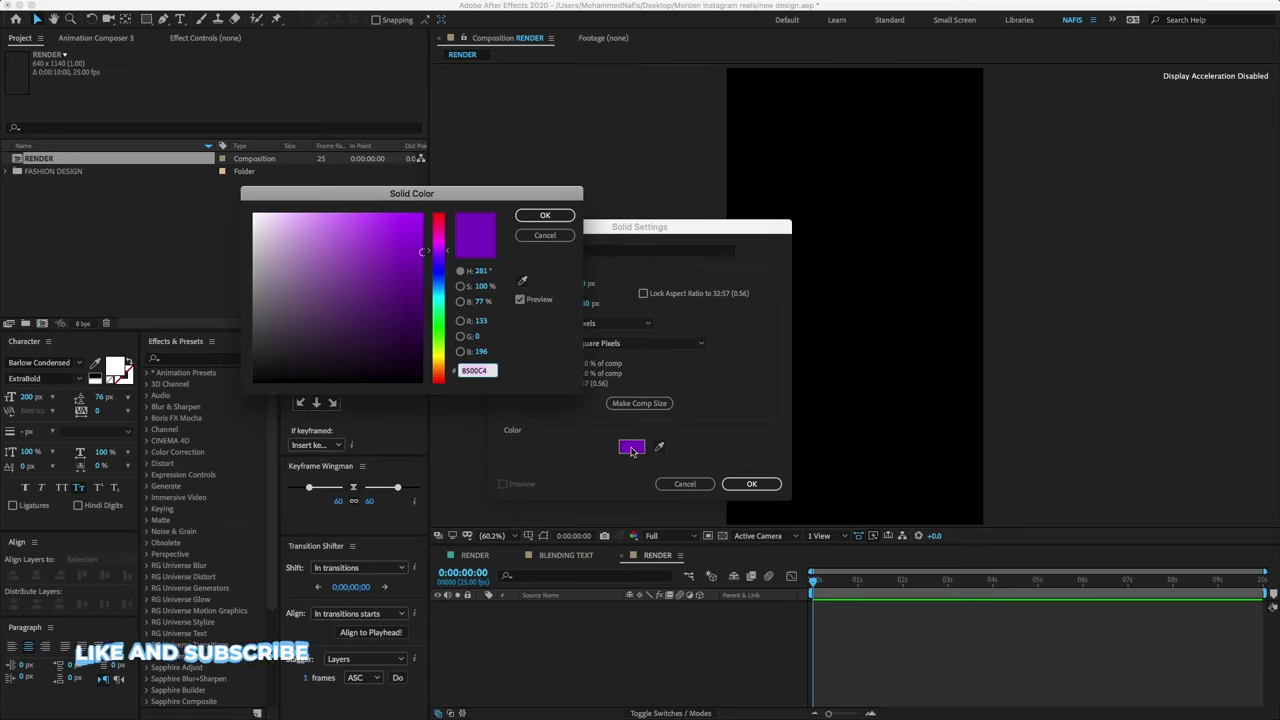
pyautogui.moveTo(380, 342); pyautogui.dragTo(207, 210)
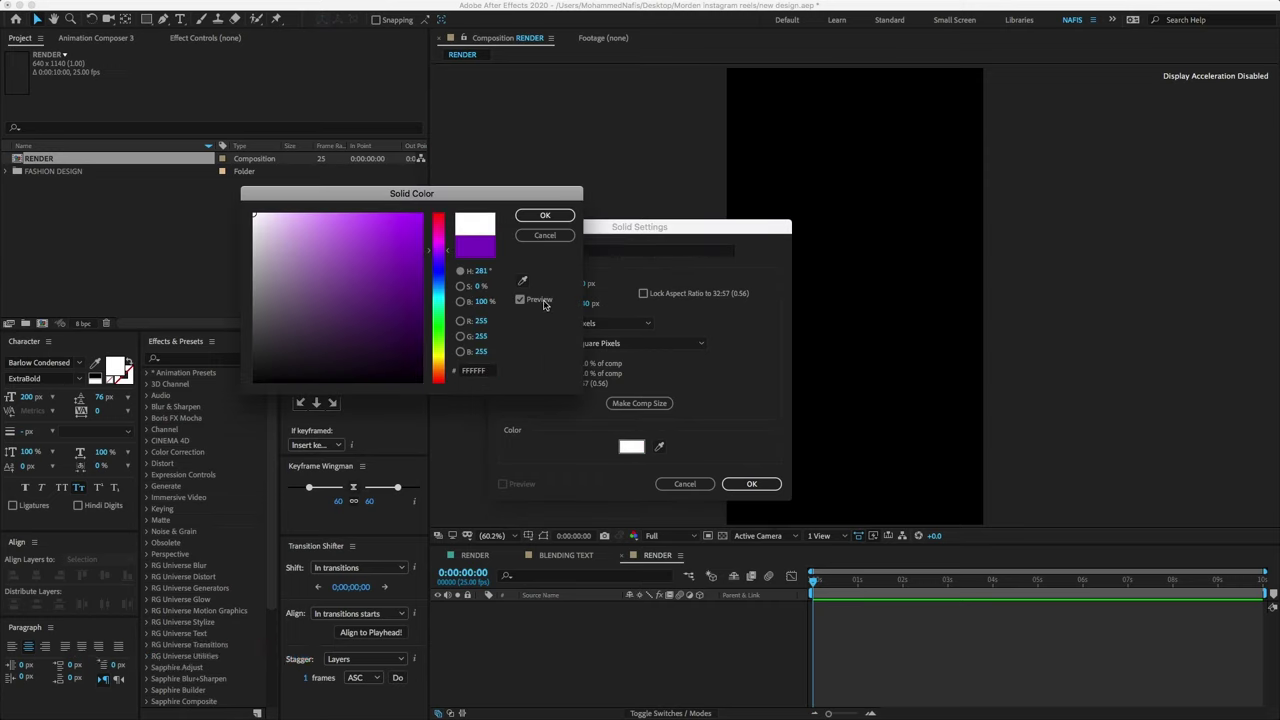
pyautogui.click(545, 215)
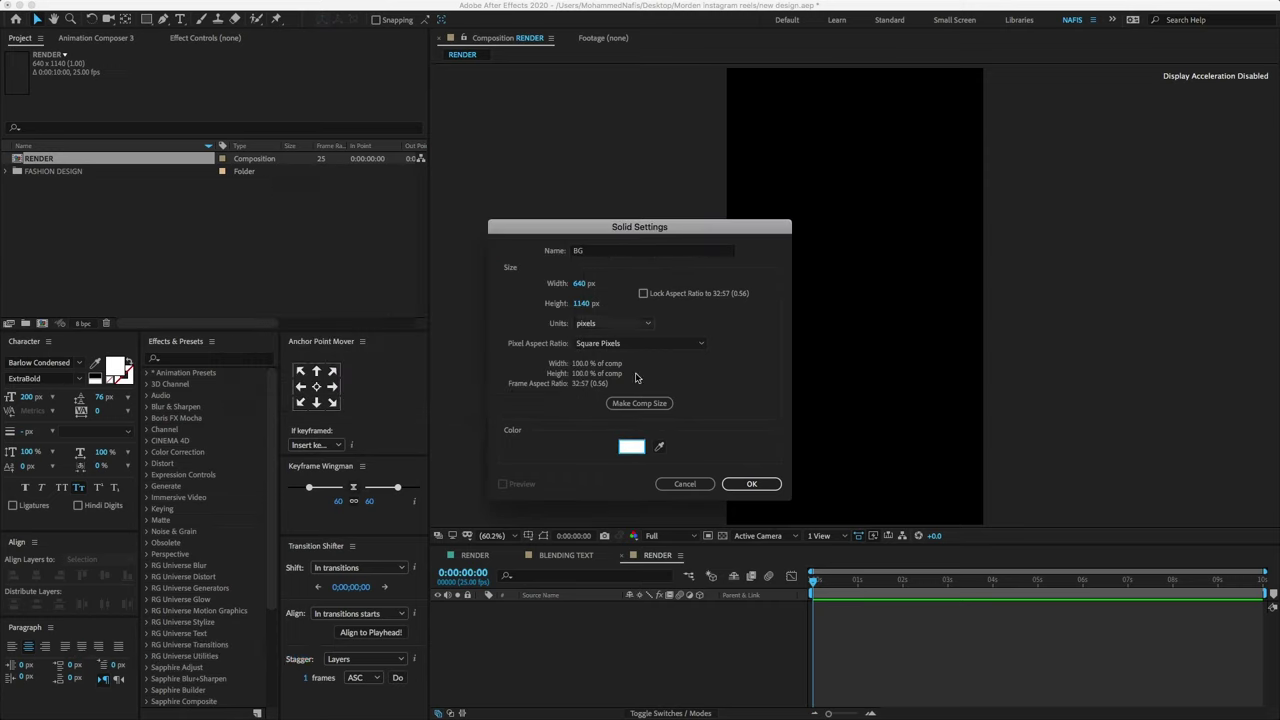
# Add the white BG solid and apply a Fill effect to it
pyautogui.click(728, 483)
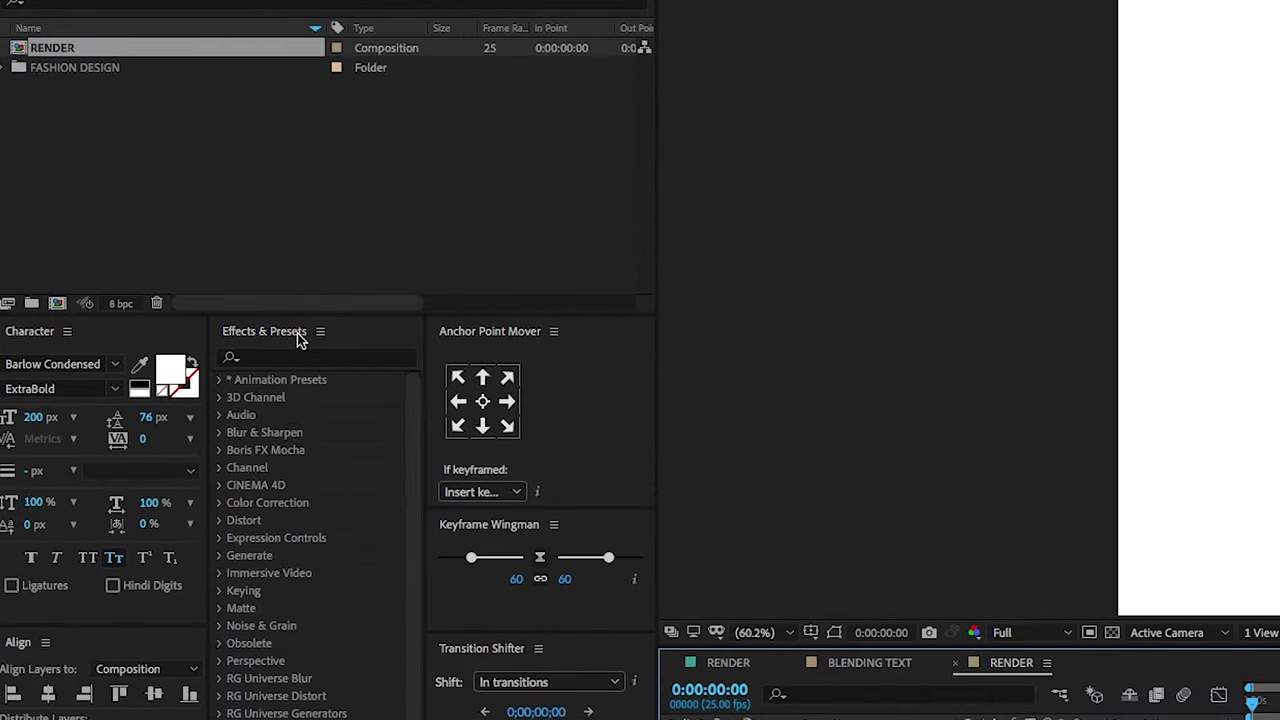
pyautogui.click(297, 360)
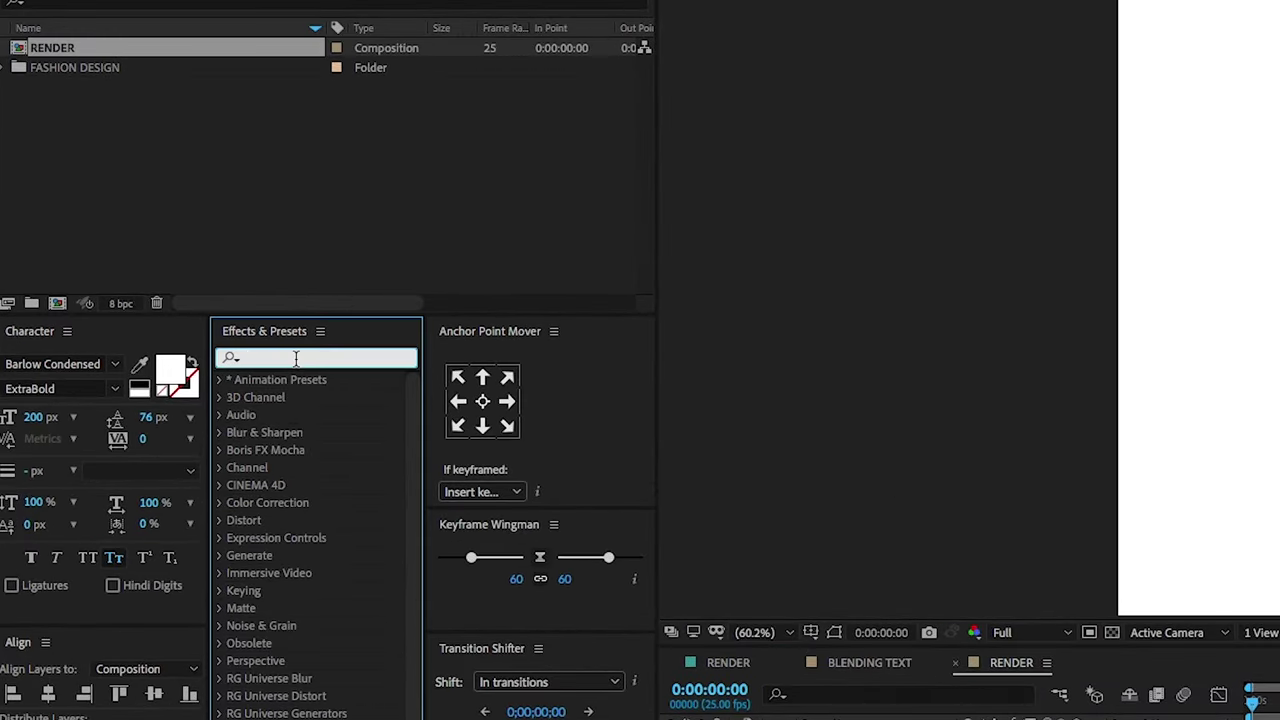
pyautogui.write('fill')
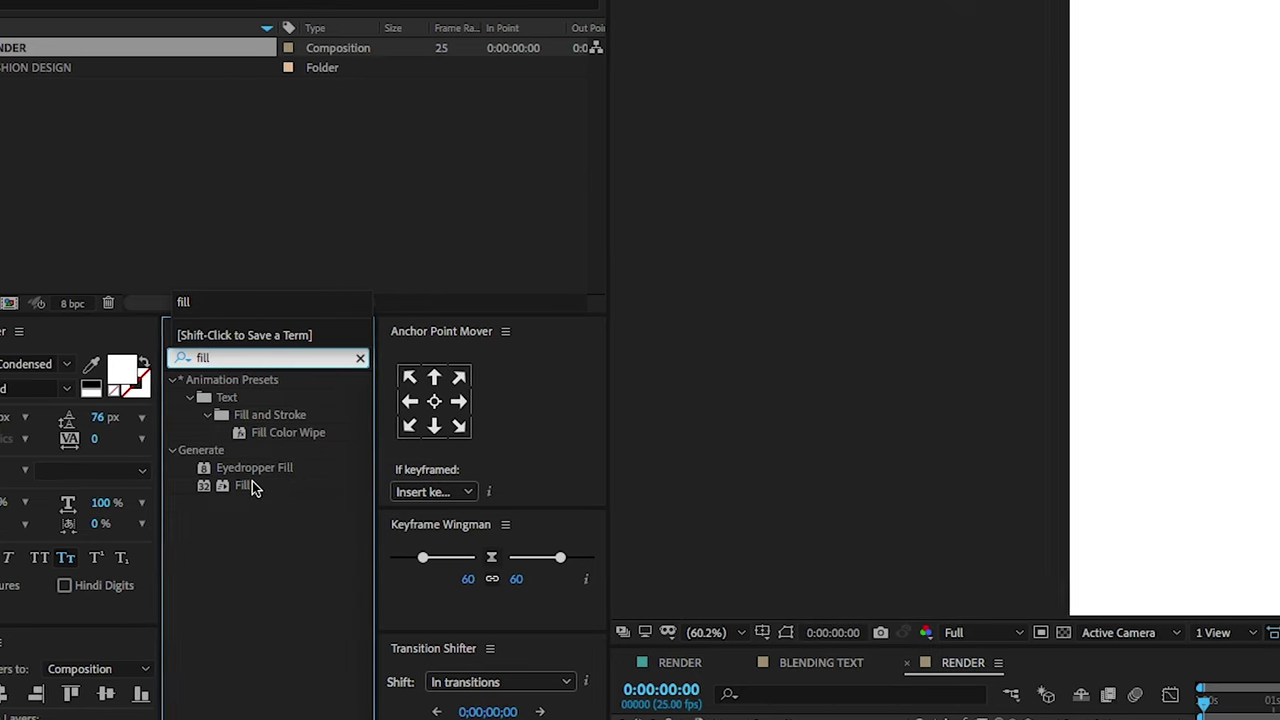
pyautogui.moveTo(252, 485); pyautogui.dragTo(890, 270)
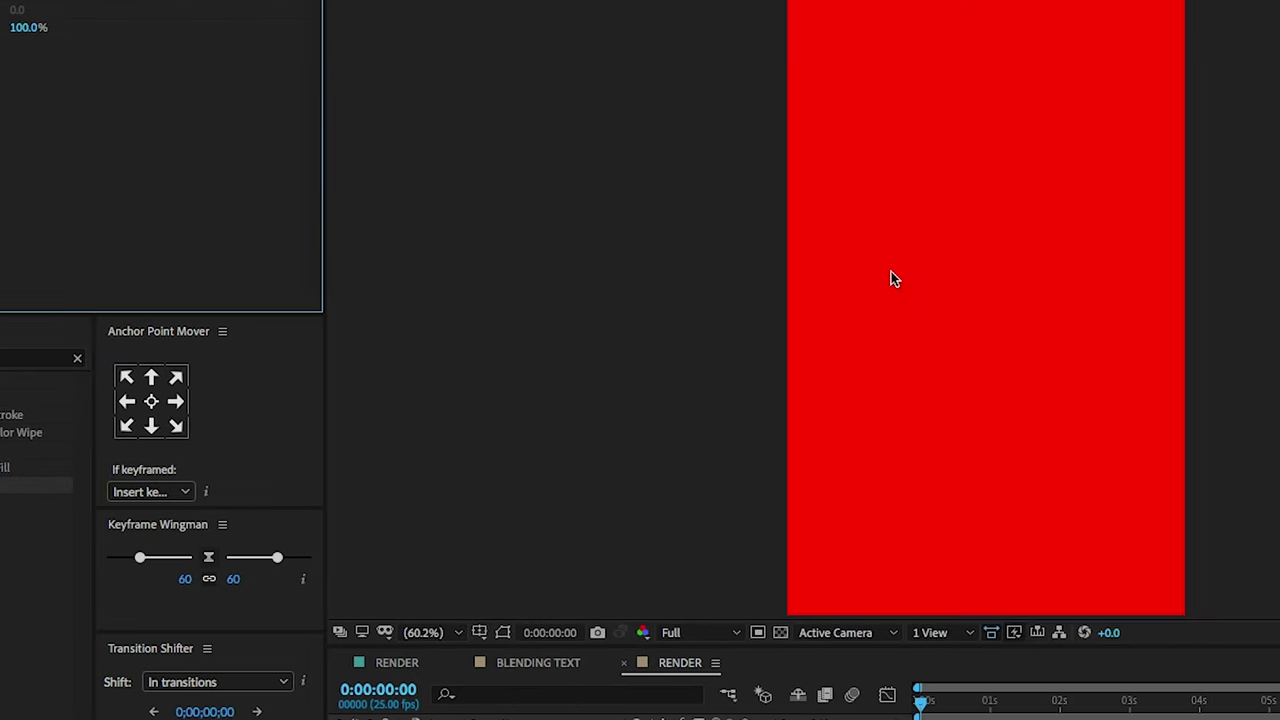
# Set the Fill effect colour to pink FF0063
pyautogui.click(356, 156)
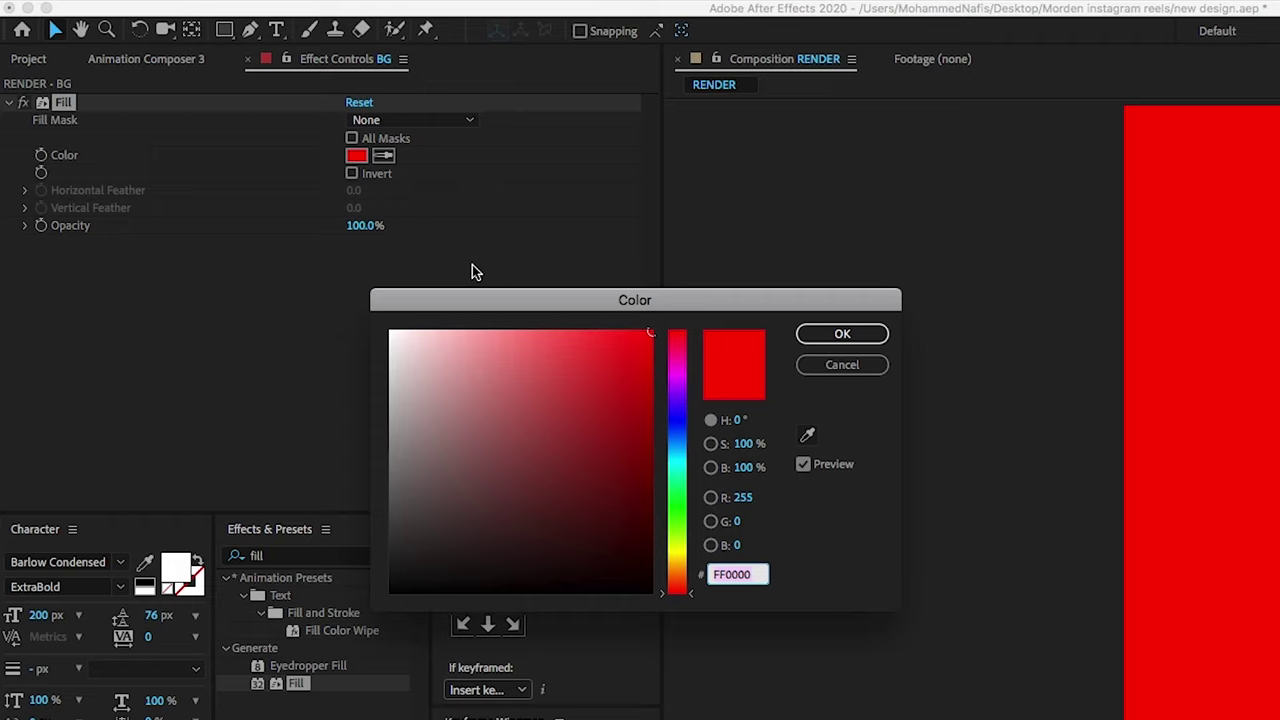
pyautogui.moveTo(681, 425)
pyautogui.mouseDown()
pyautogui.moveTo(656, 495)
pyautogui.moveTo(664, 345)
pyautogui.mouseUp()
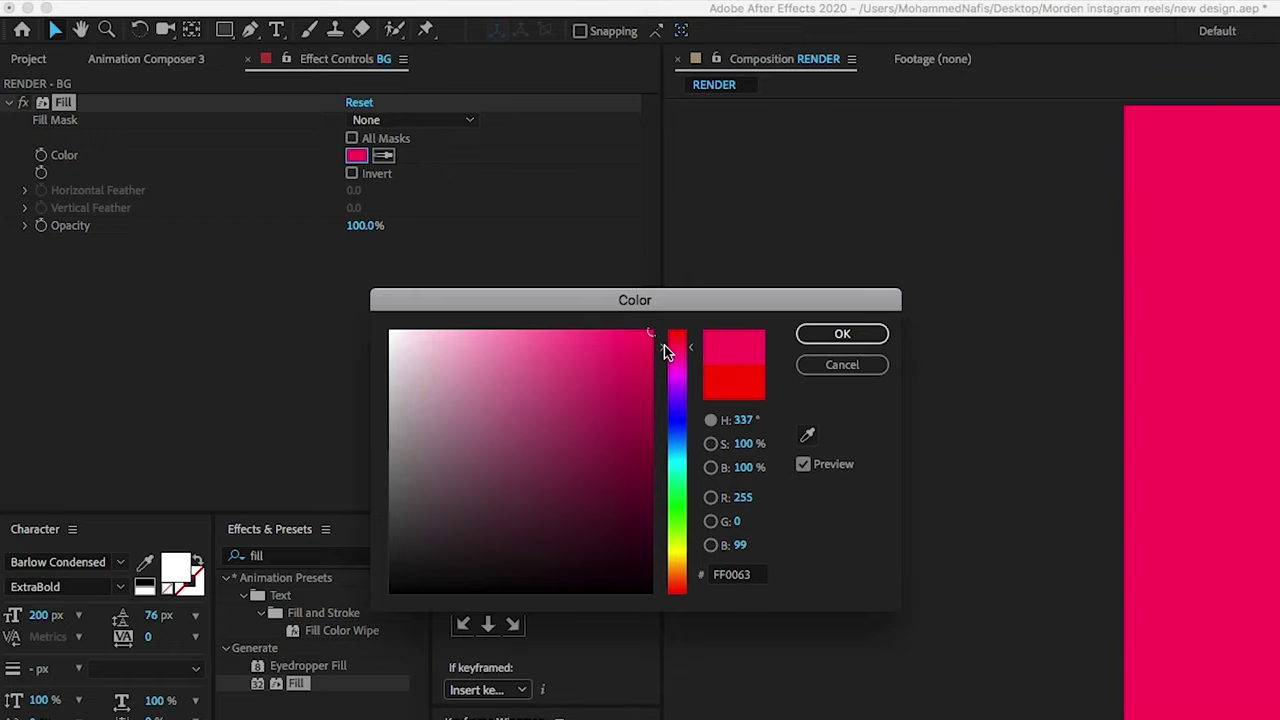
pyautogui.click(866, 338)
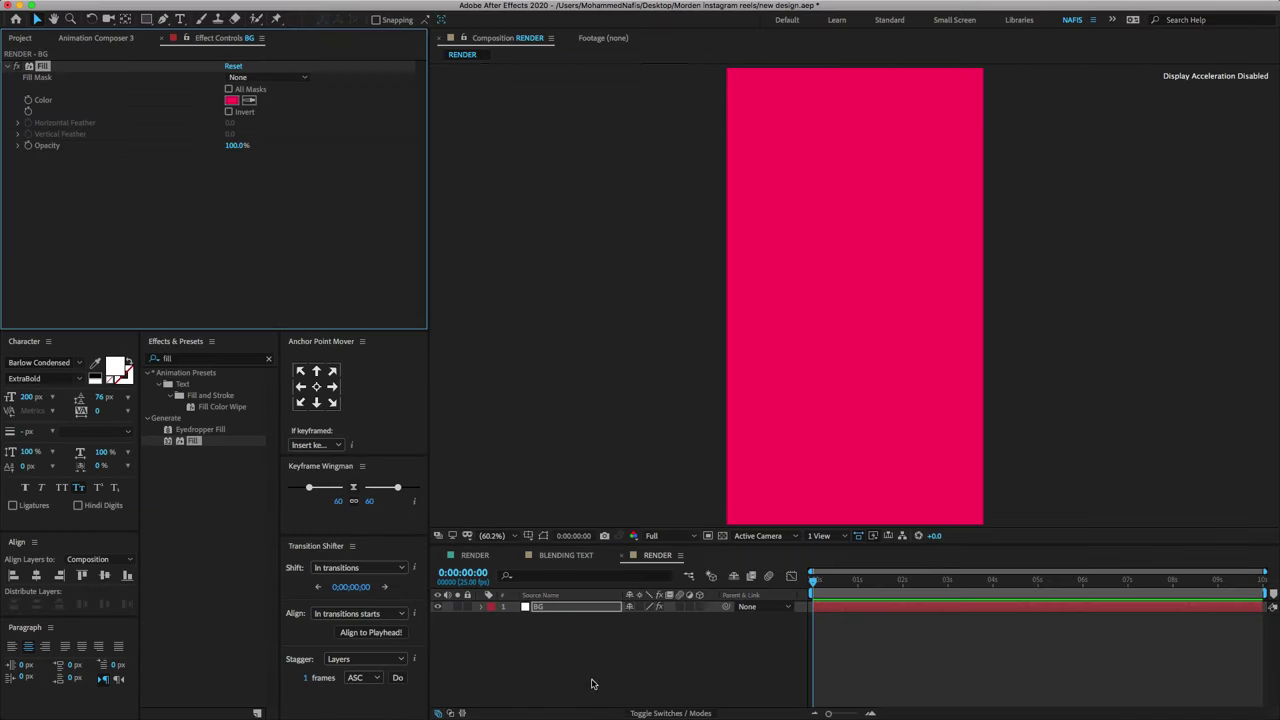
# Add a new text layer reading 'fashion'
pyautogui.click(580, 663)
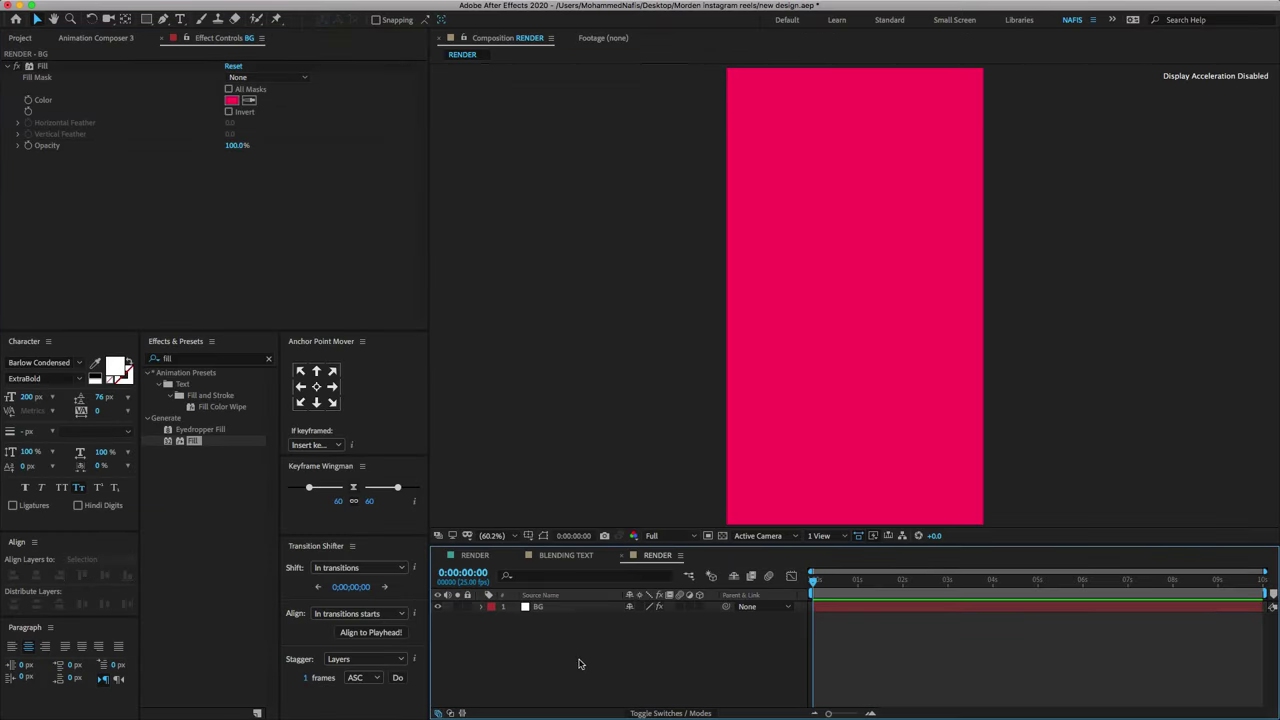
pyautogui.rightClick(581, 662)
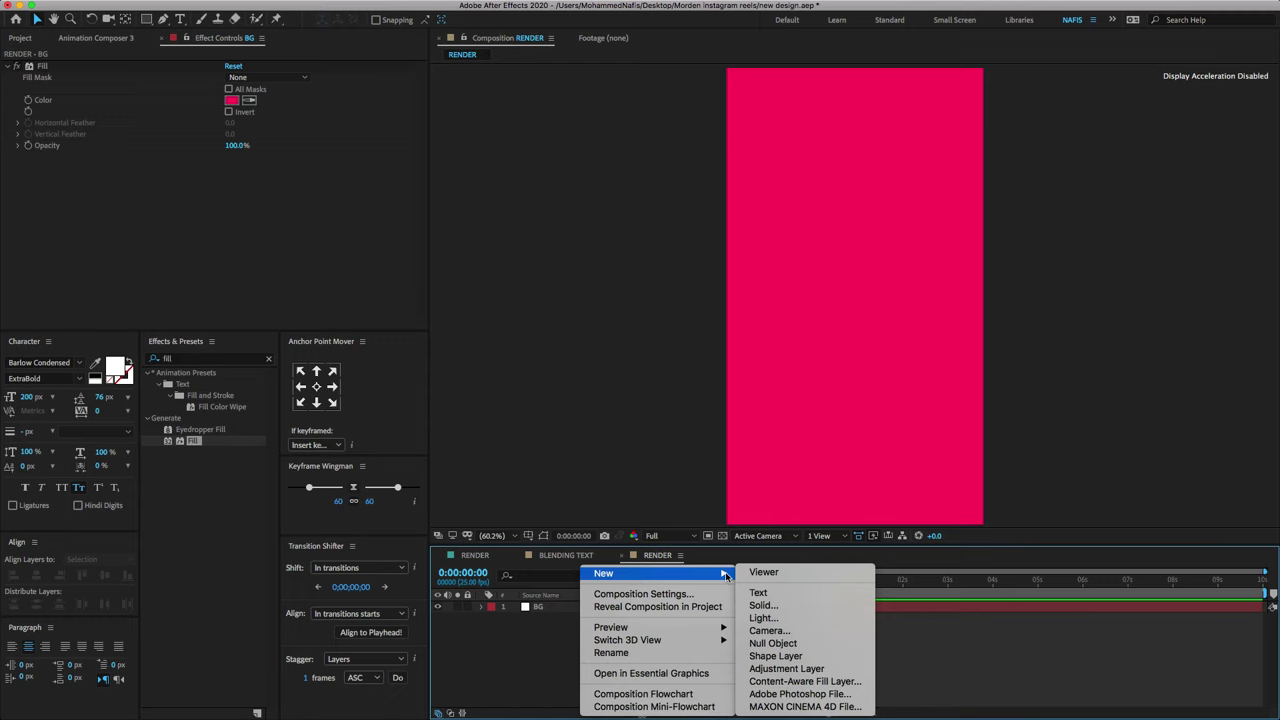
pyautogui.click(764, 593)
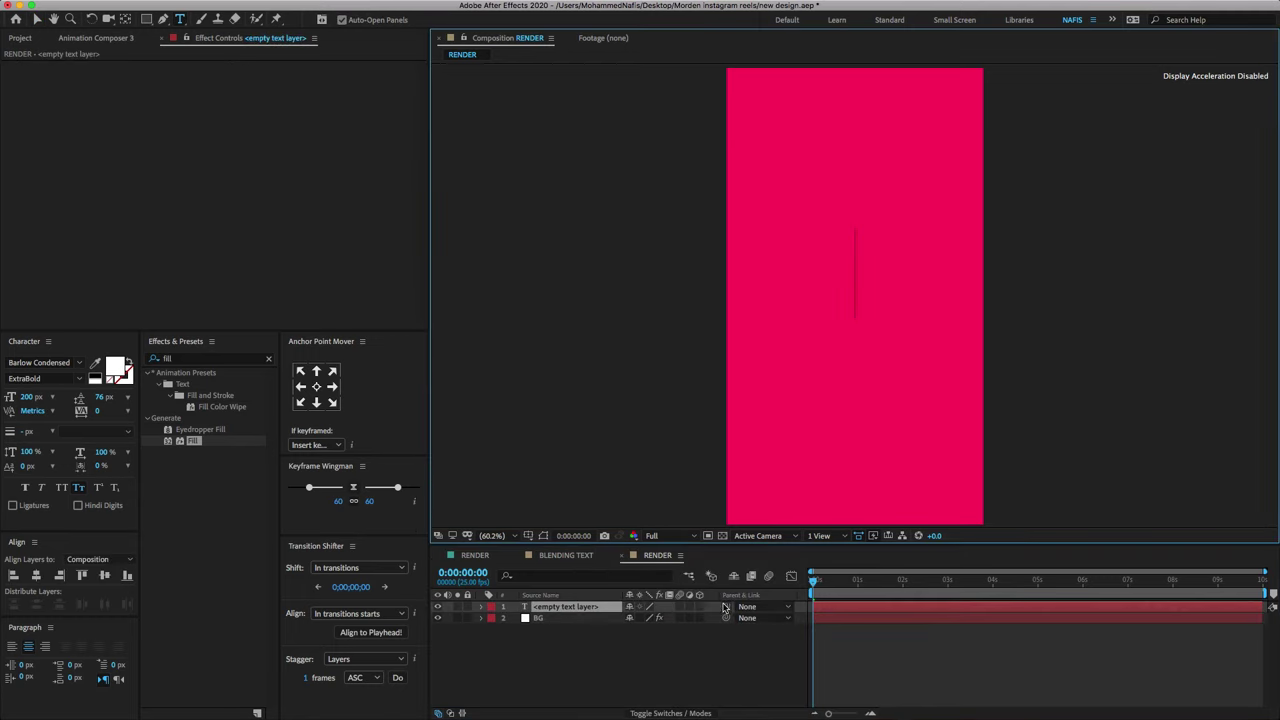
pyautogui.write('fas')
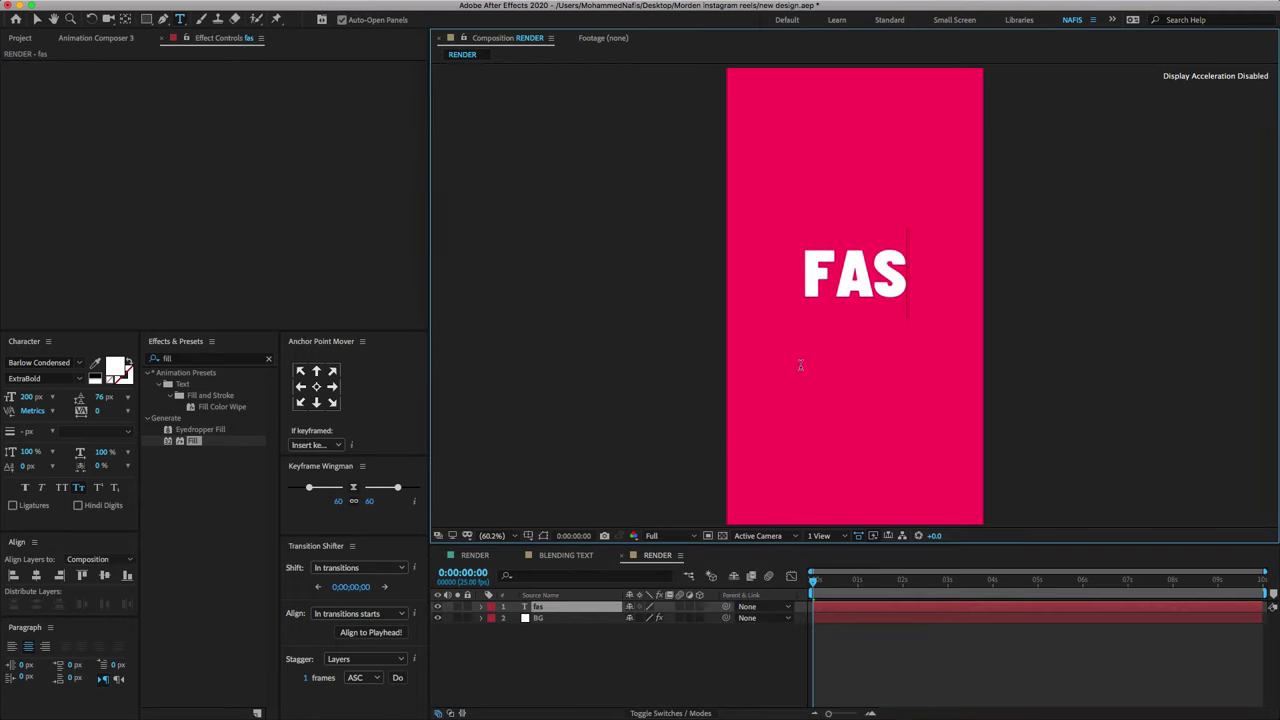
pyautogui.write('hion')
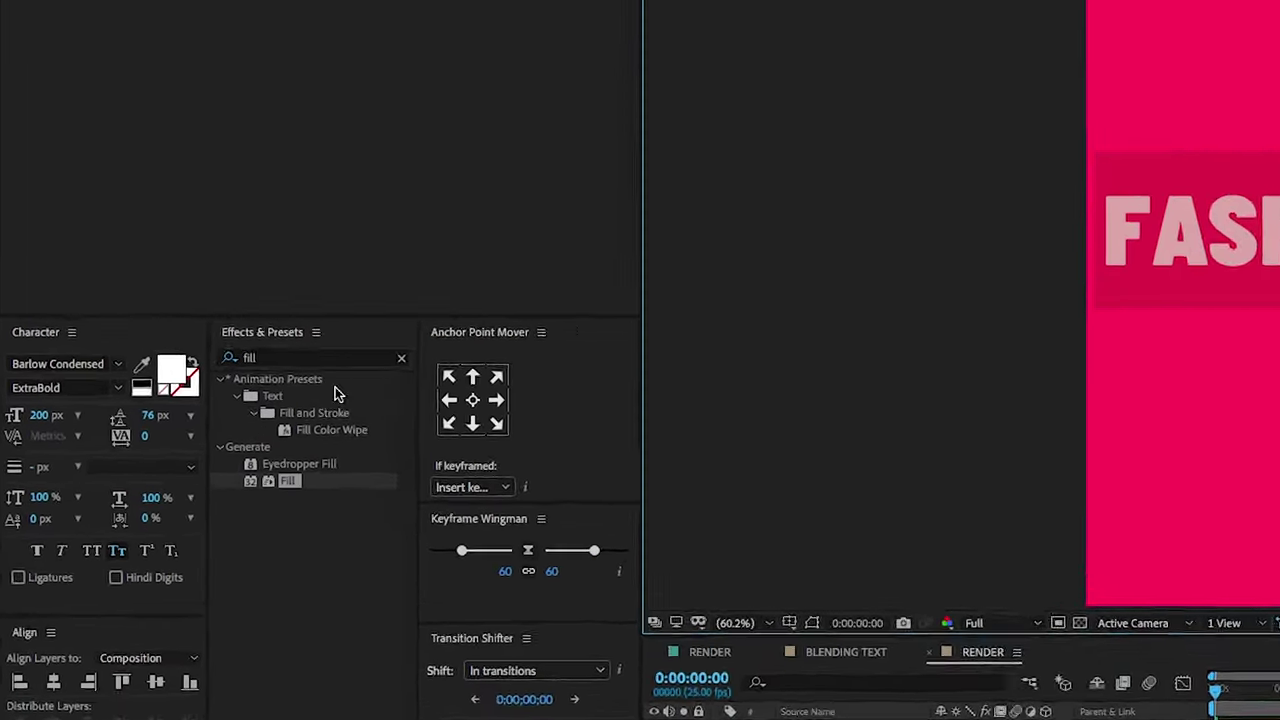
# Set the fashion text's font to Montserrat Black
pyautogui.click(101, 363)
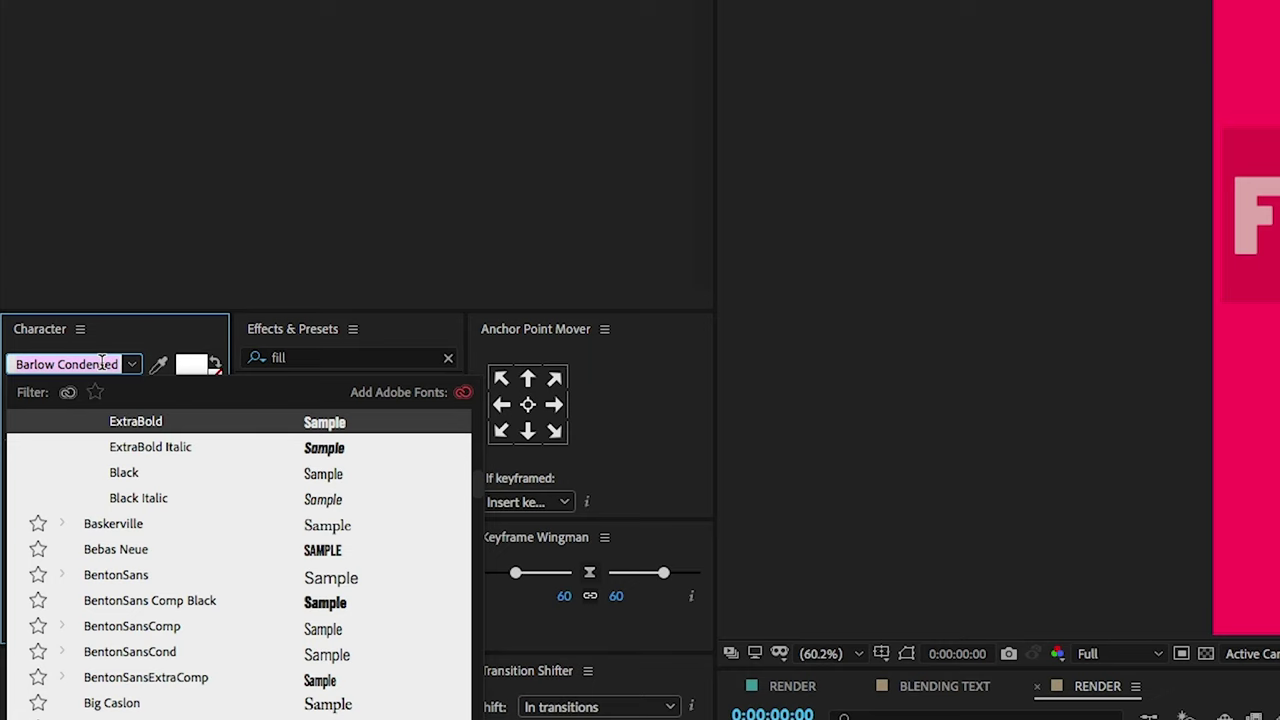
pyautogui.write('mont')
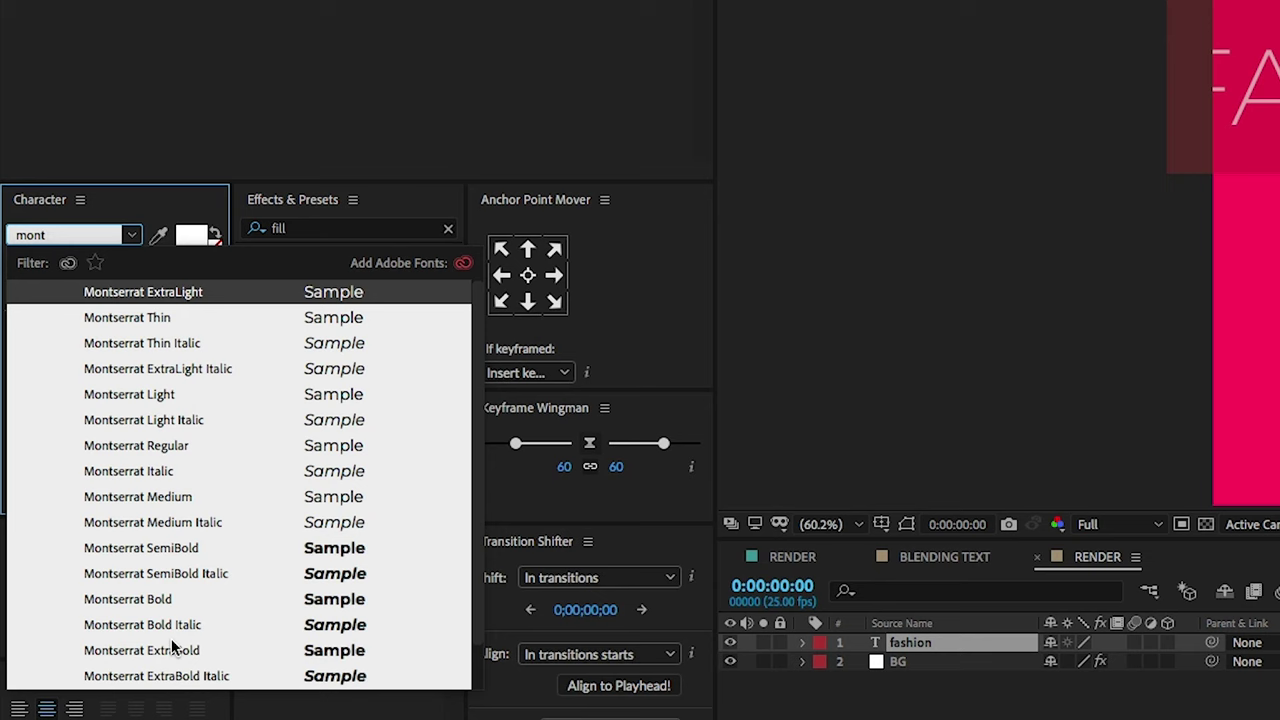
pyautogui.scroll(-1, 186, 670)
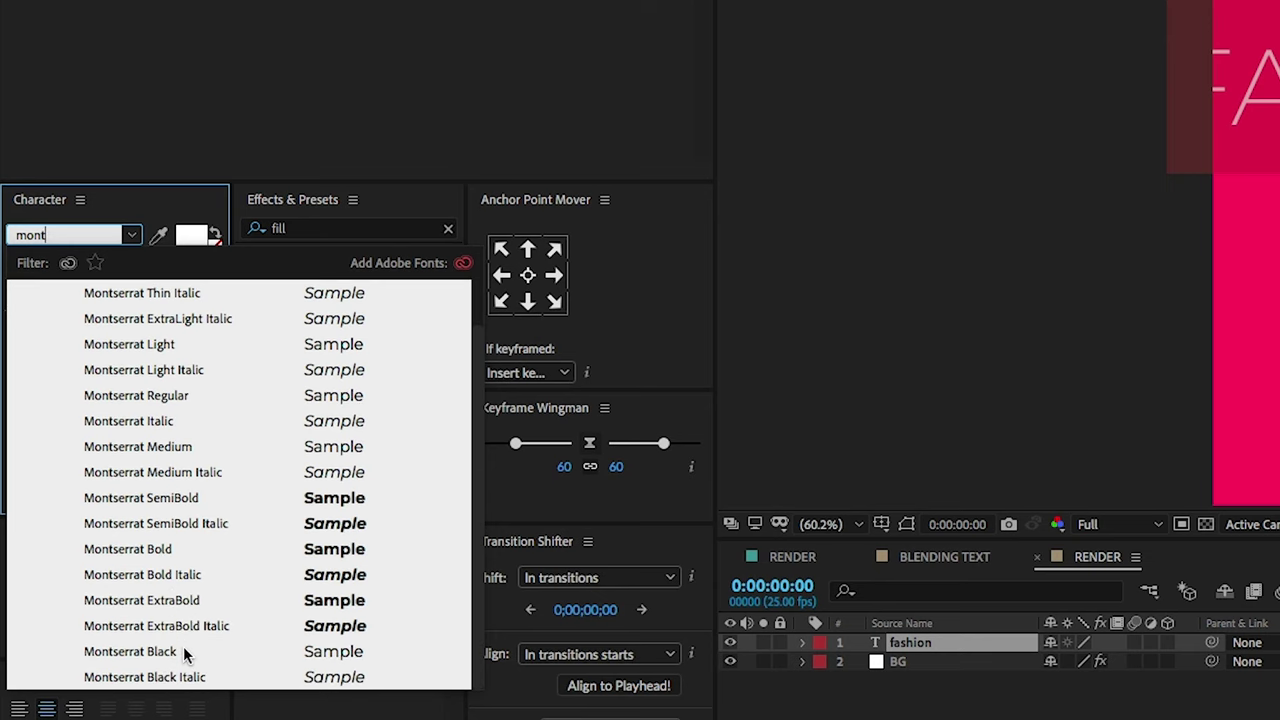
pyautogui.click(180, 651)
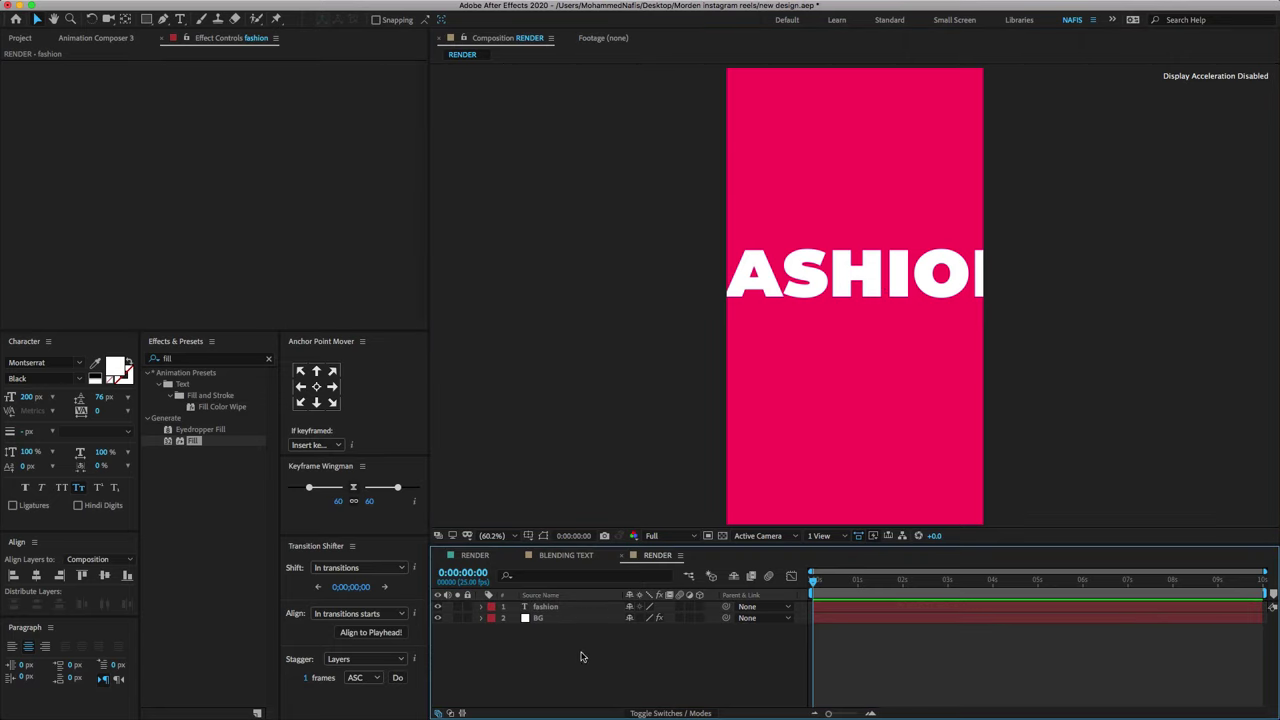
# Centre the fashion text's anchor point and enlarge the text to 777 px
pyautogui.click(585, 607)
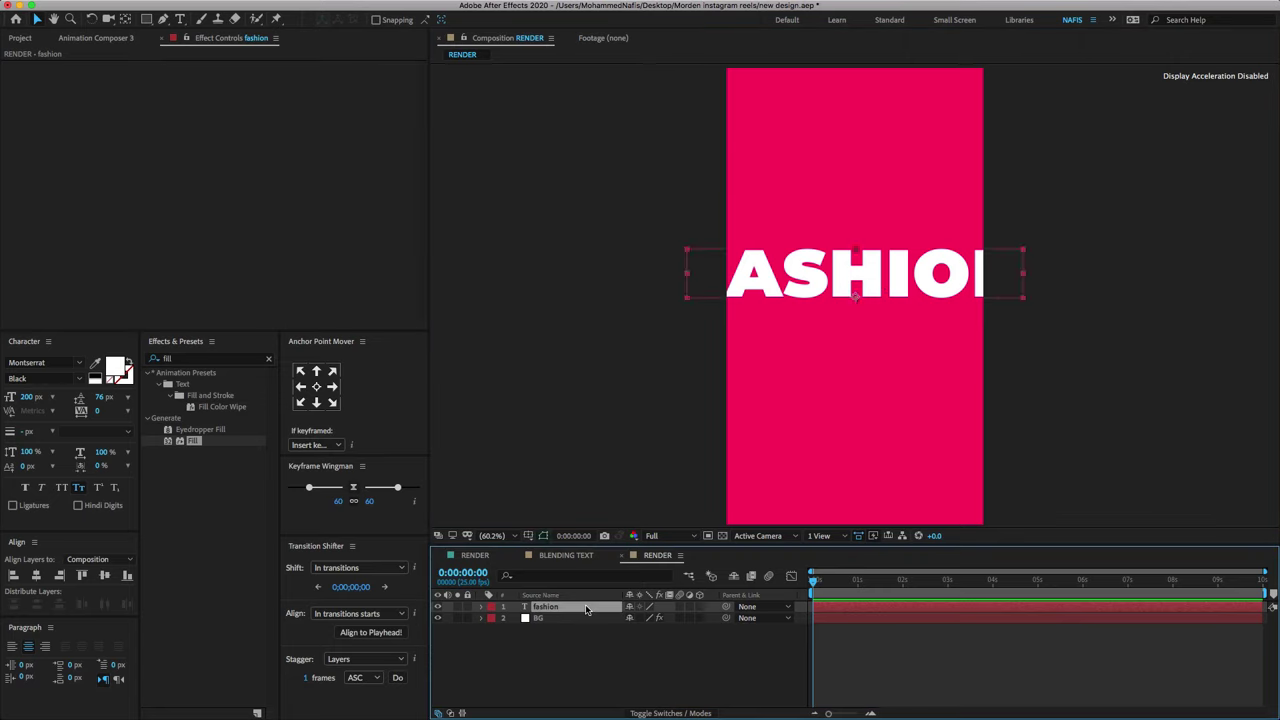
pyautogui.hotkey('ctrl', 'alt', 'Home')
pyautogui.moveTo(32, 398); pyautogui.dragTo(412, 397)
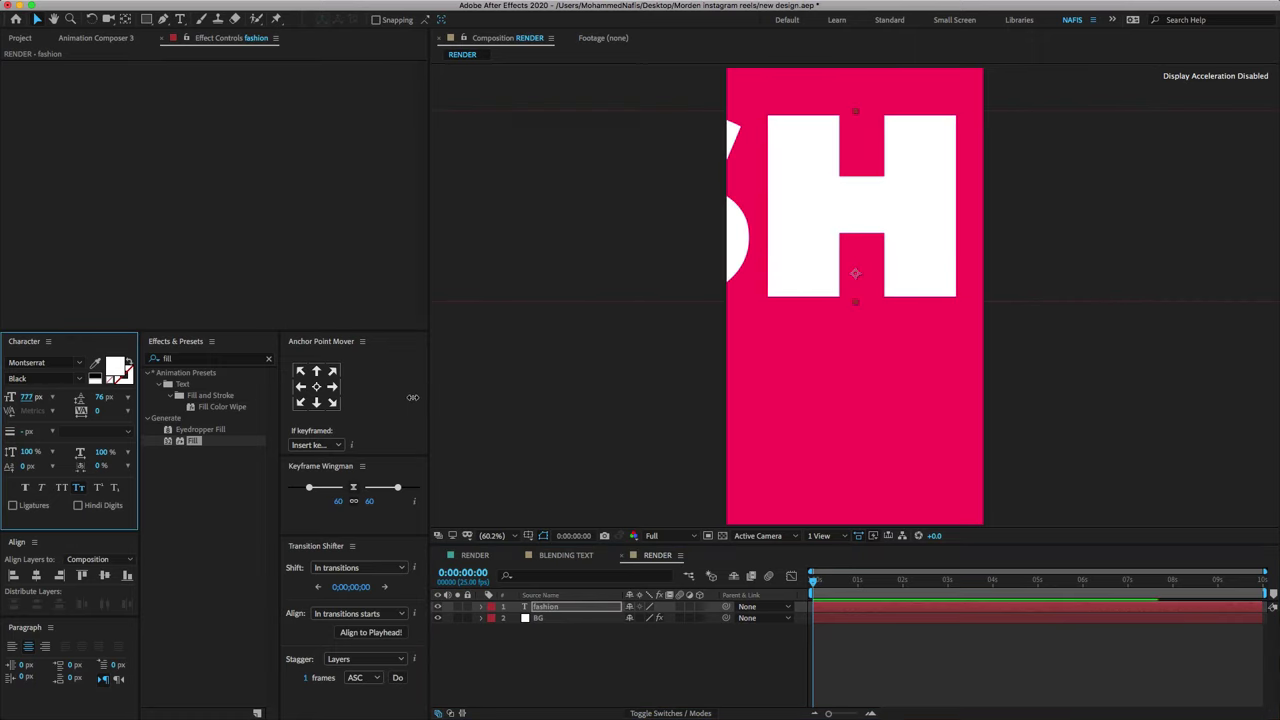
# Rotate the fashion text to −20° and reduce its font size to 671 px
pyautogui.click(545, 607)
pyautogui.press(',')
pyautogui.press(',')
pyautogui.press(',')
pyautogui.press('r')
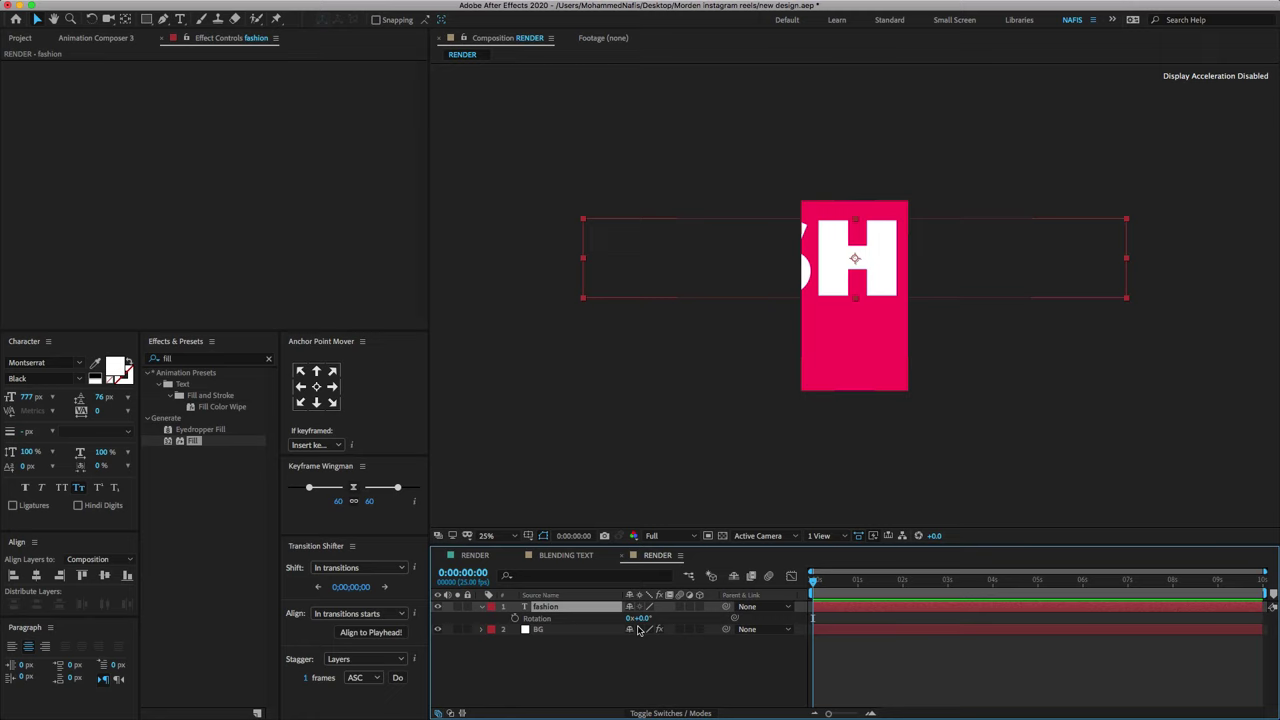
pyautogui.moveTo(638, 618); pyautogui.dragTo(640, 620)
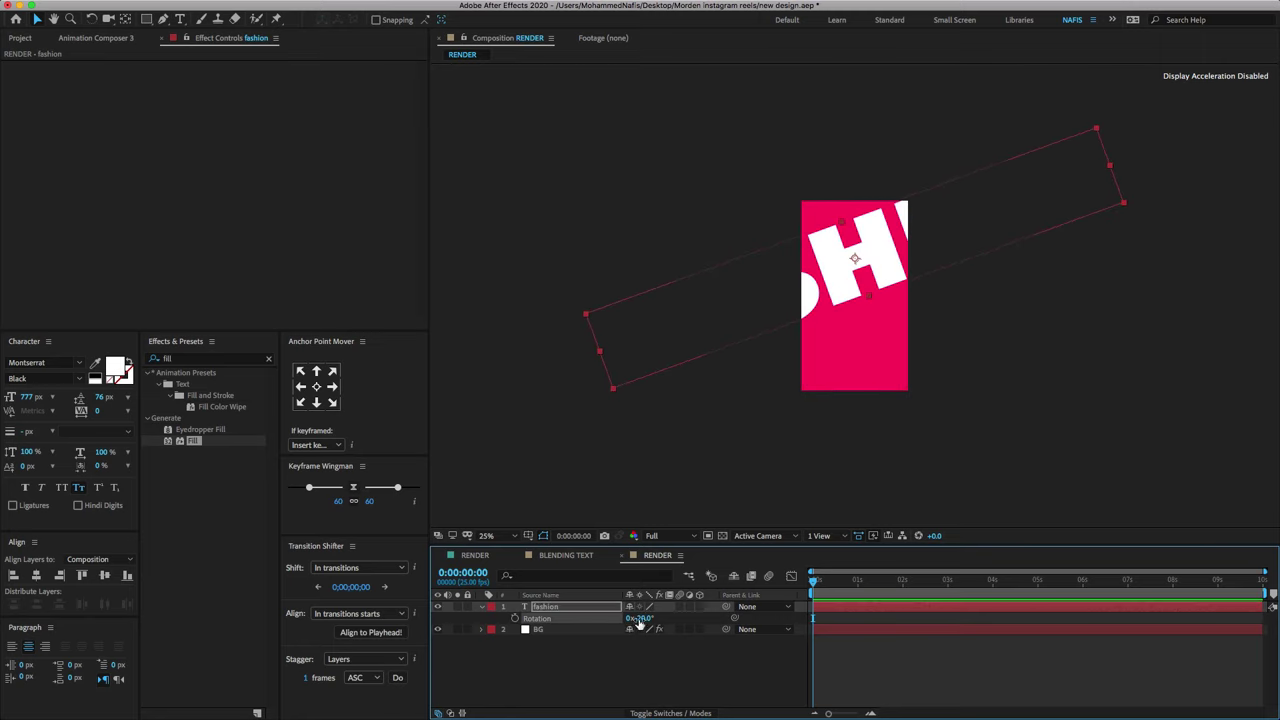
pyautogui.moveTo(32, 397); pyautogui.dragTo(2, 398)
pyautogui.moveTo(838, 227); pyautogui.dragTo(897, 209)
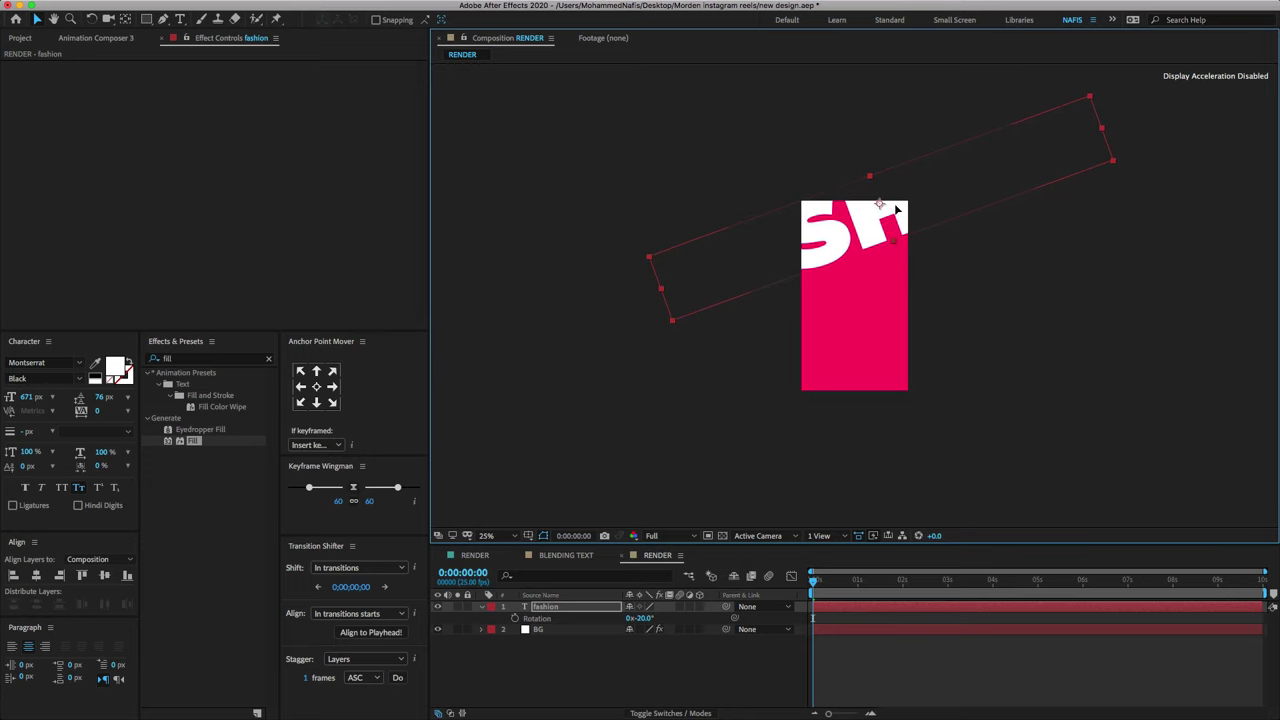
# Duplicate the fashion layer and move the copy down into a second row reading FA
pyautogui.hotkey('ctrl', 'd')
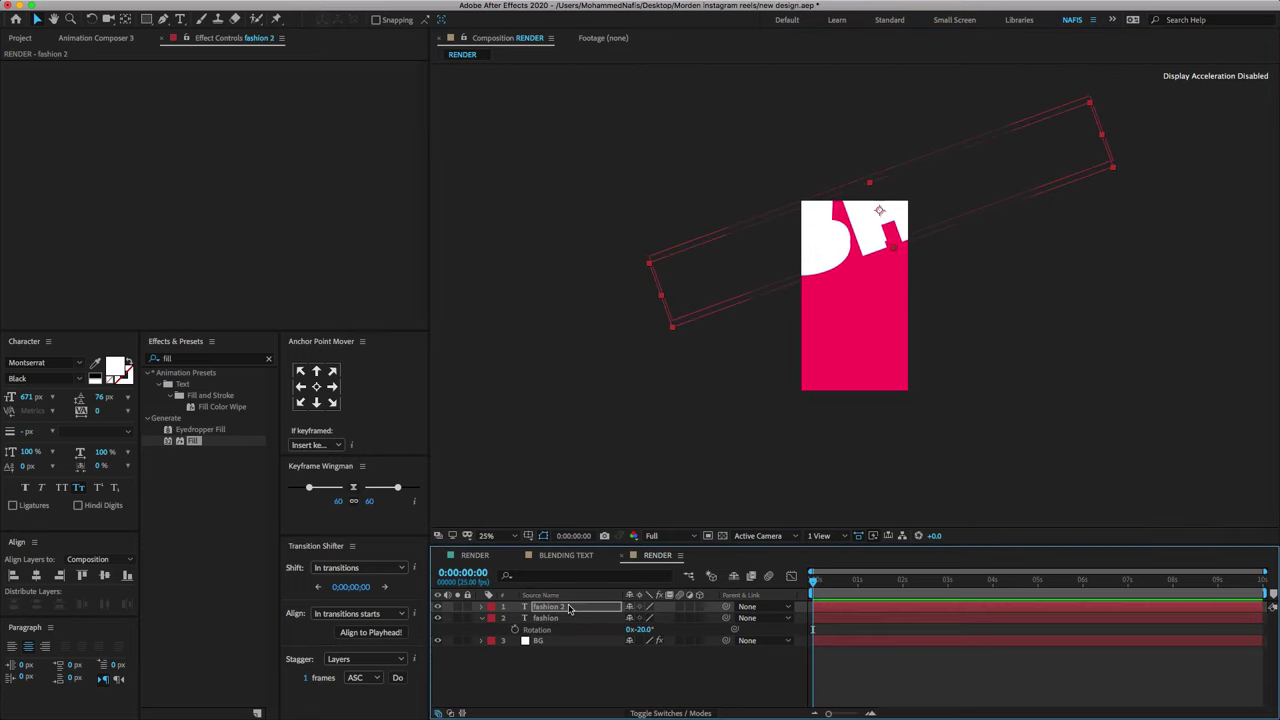
pyautogui.hotkey('shift', 'Down')
pyautogui.hotkey('shift', 'Down')
pyautogui.hotkey('shift', 'Down')
pyautogui.hotkey('shift', 'Down')
pyautogui.hotkey('shift', 'Down')
pyautogui.hotkey('shift', 'Down')
pyautogui.hotkey('shift', 'Down')
pyautogui.hotkey('shift', 'Down')
pyautogui.hotkey('shift', 'Down')
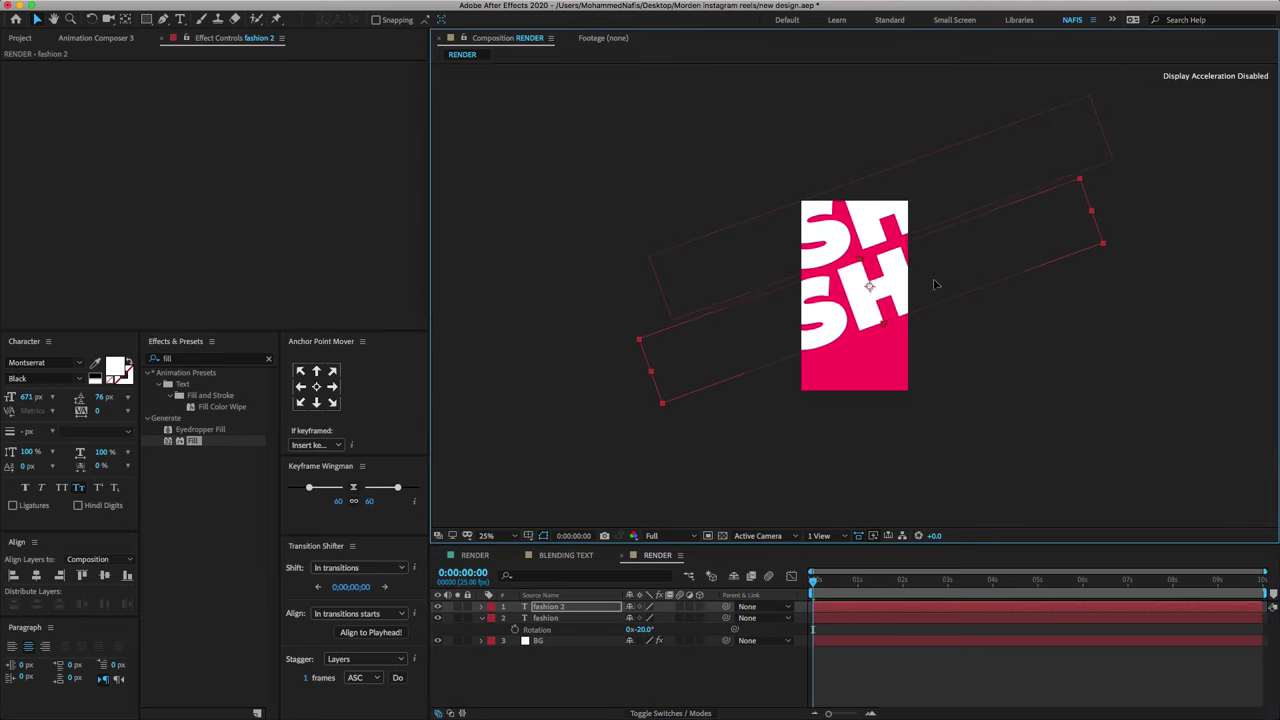
pyautogui.moveTo(957, 279); pyautogui.dragTo(1086, 232)
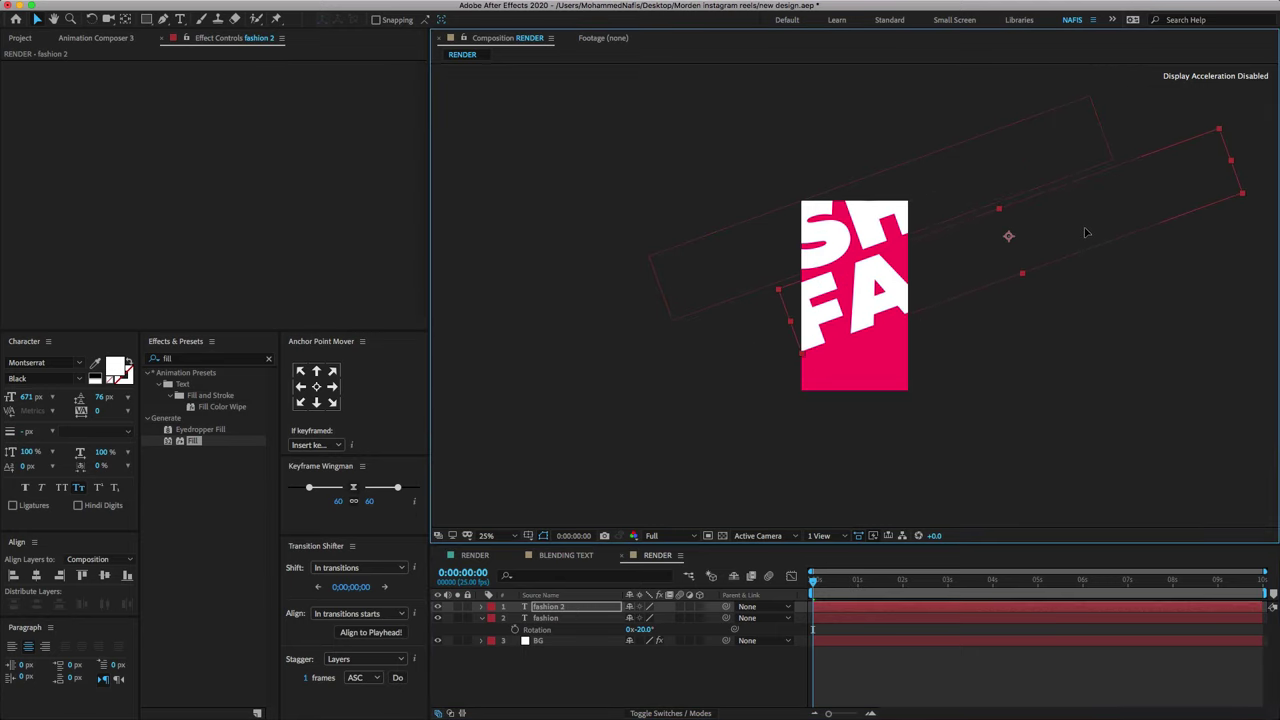
# Duplicate it again and place the third copy as the lowest IO row
pyautogui.hotkey('ctrl', 'd')
pyautogui.hotkey('shift', 'Down')
pyautogui.hotkey('shift', 'Down')
pyautogui.hotkey('shift', 'Down')
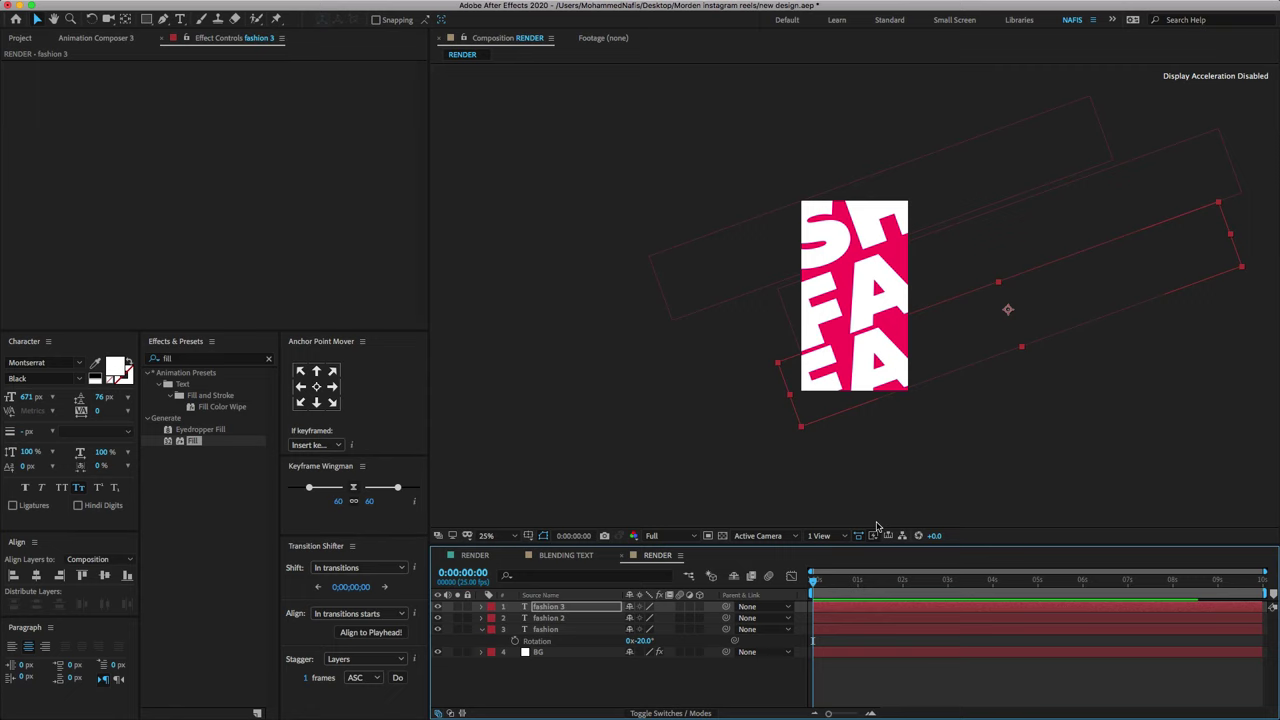
pyautogui.moveTo(1060, 333); pyautogui.dragTo(715, 420)
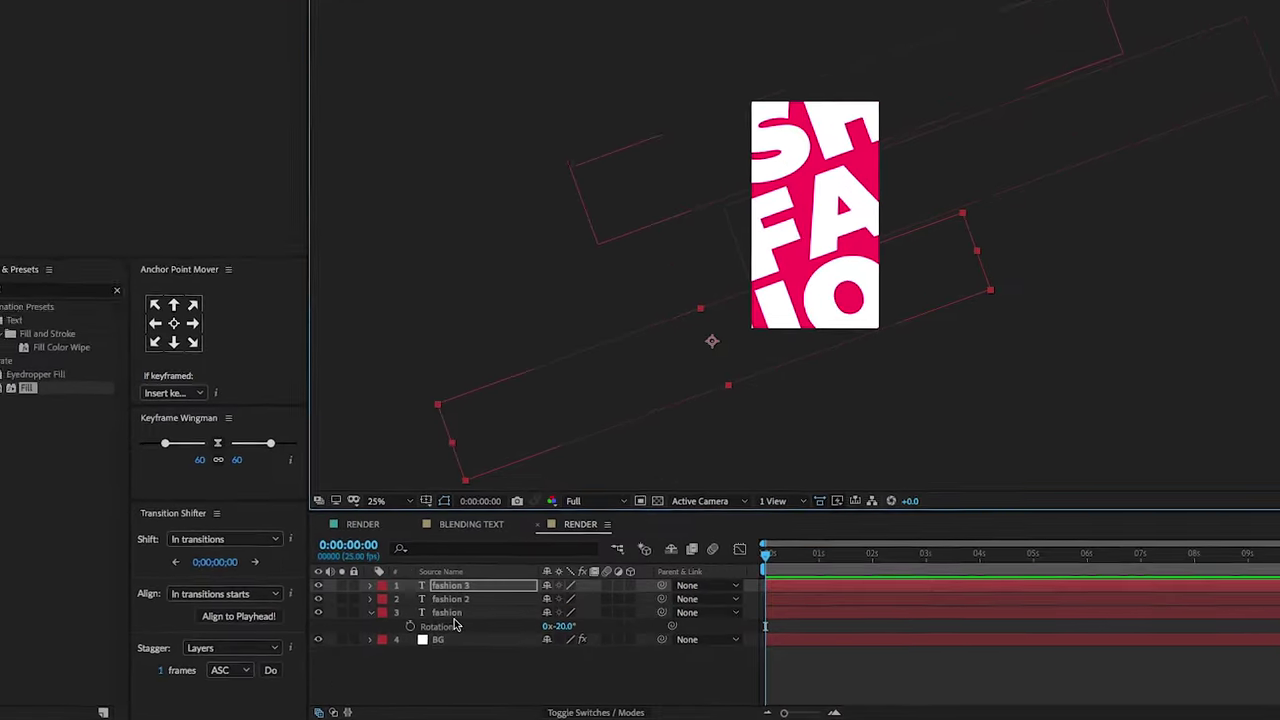
pyautogui.keyDown('shift'); pyautogui.click(553, 640); pyautogui.keyUp('shift')
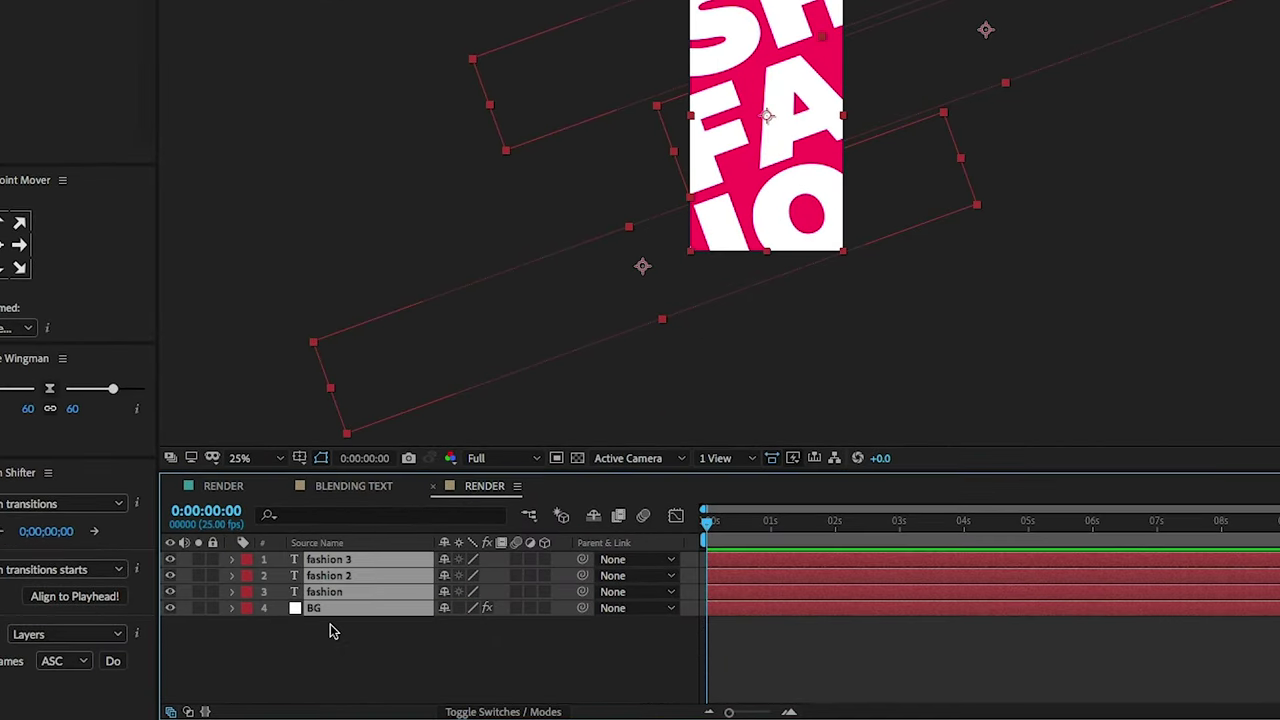
pyautogui.click(333, 631)
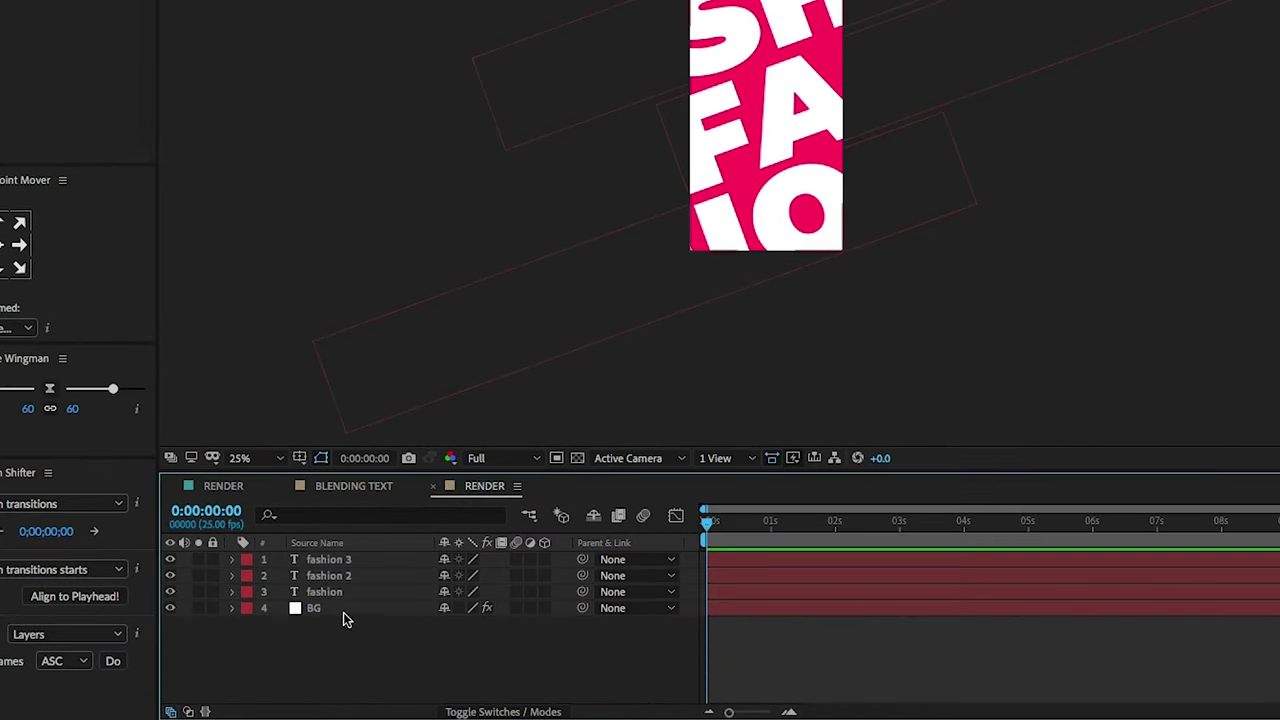
# Key Position on all three fashion layers and shift the keyframes about half a second later
pyautogui.click(349, 591)
pyautogui.keyDown('shift'); pyautogui.click(355, 563); pyautogui.keyUp('shift')
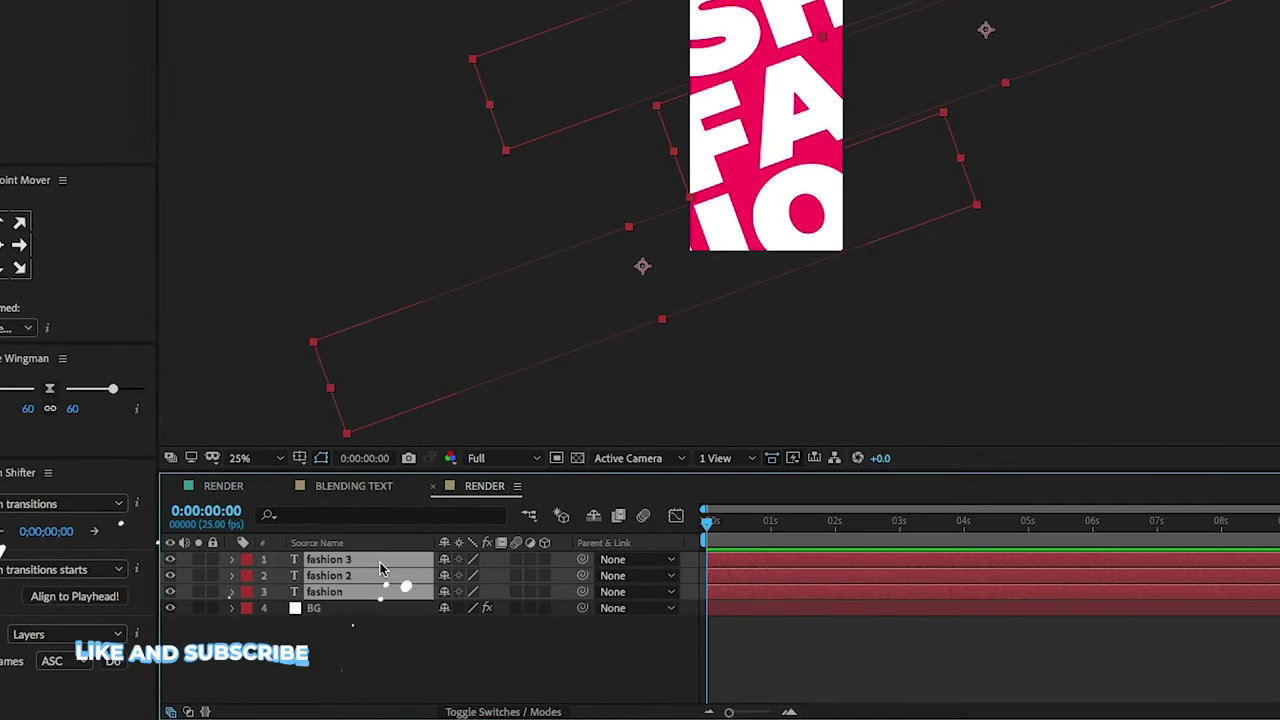
pyautogui.press('p')
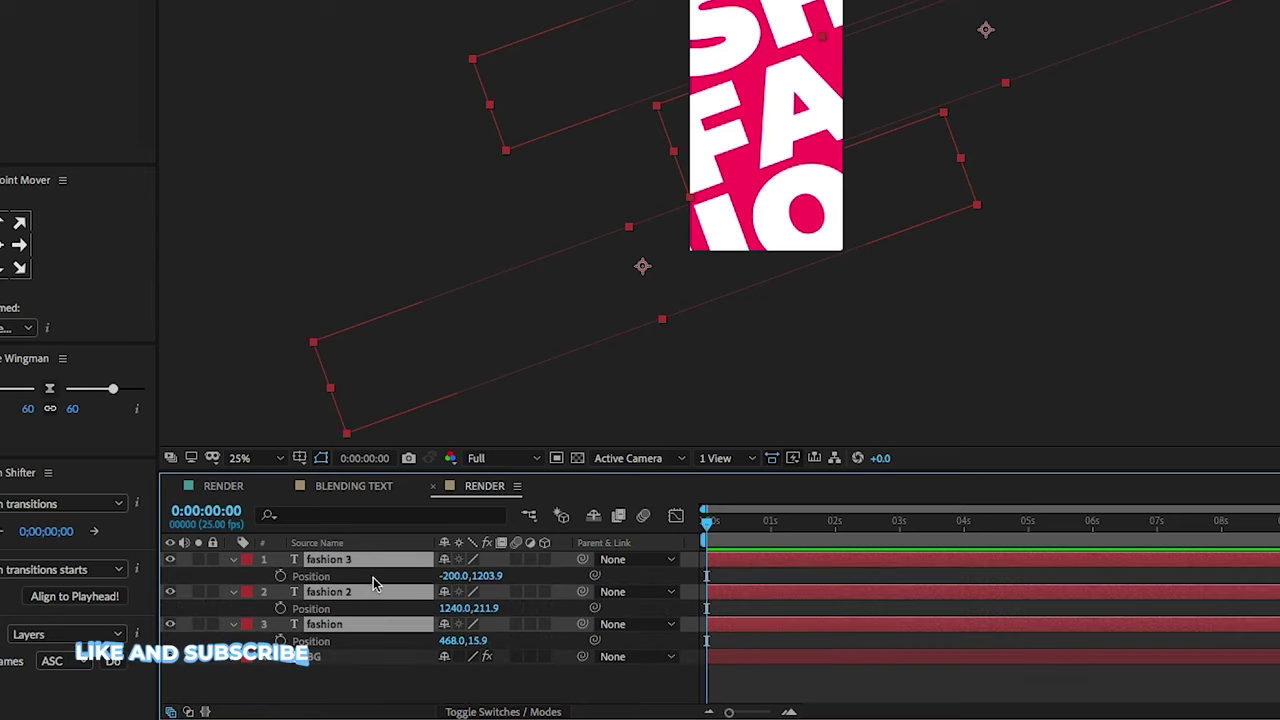
pyautogui.hotkey('alt', 'shift', 'p')
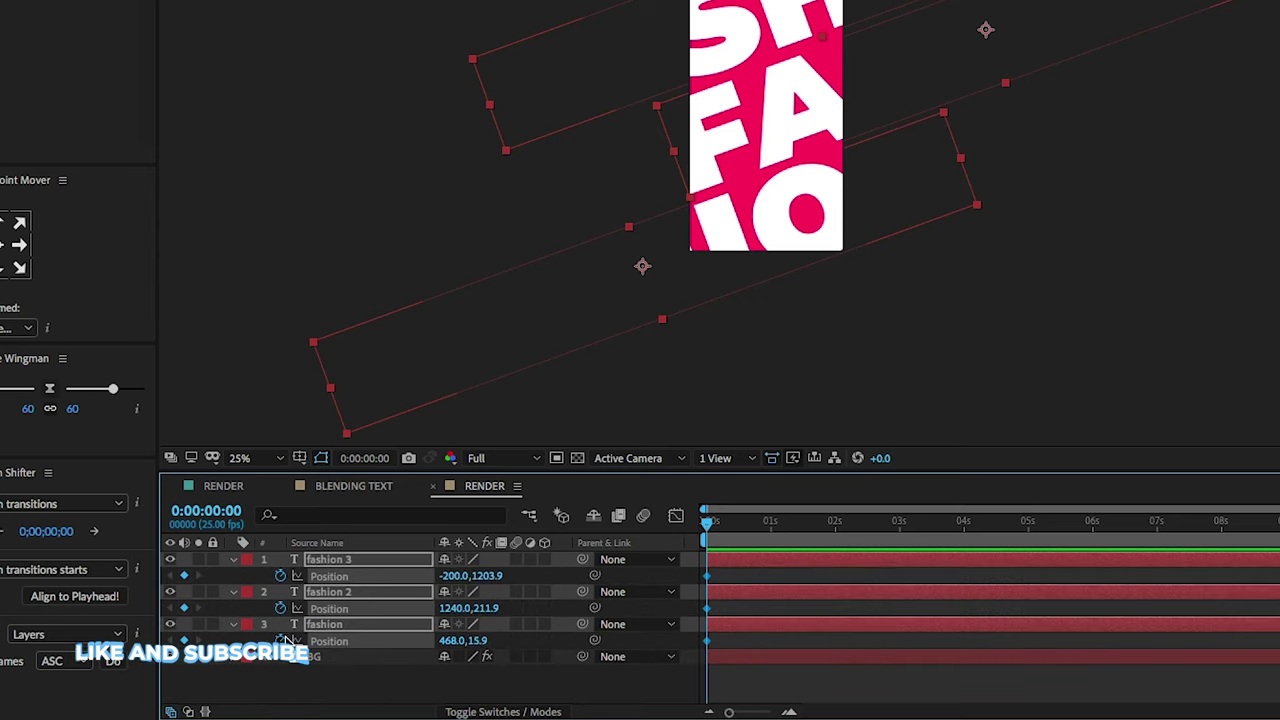
pyautogui.moveTo(708, 650); pyautogui.dragTo(742, 650)
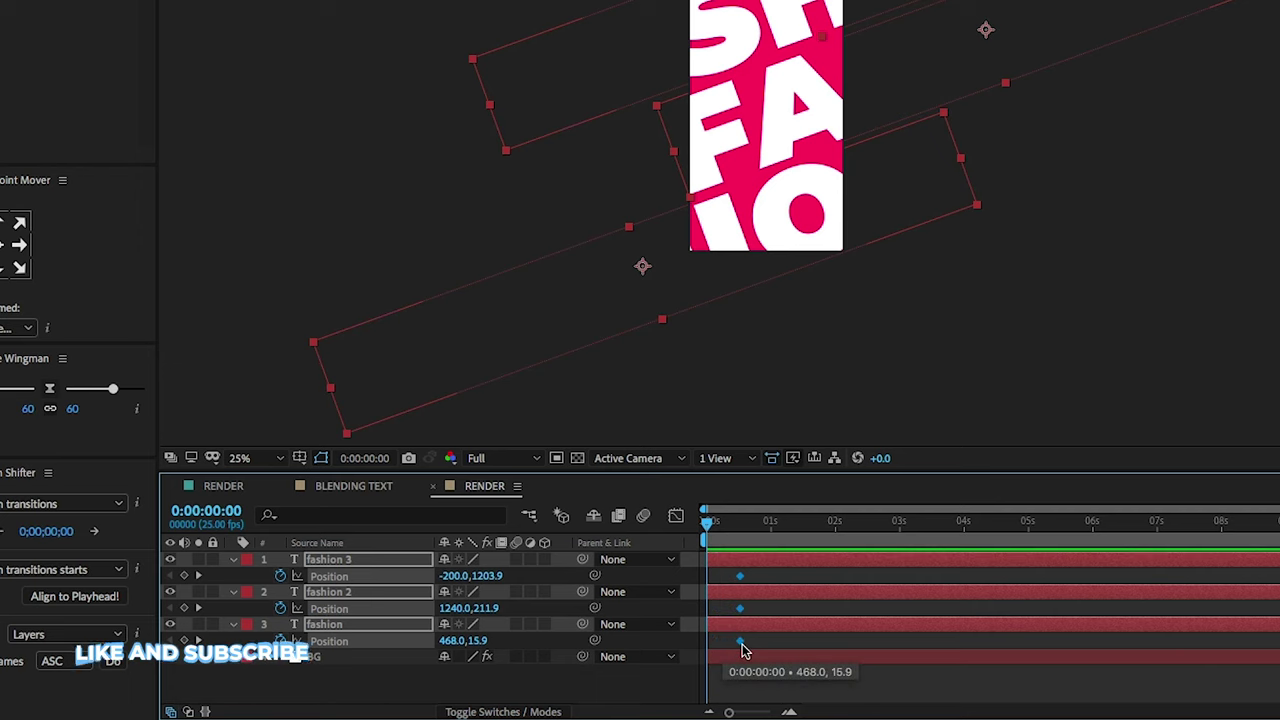
pyautogui.click(362, 563)
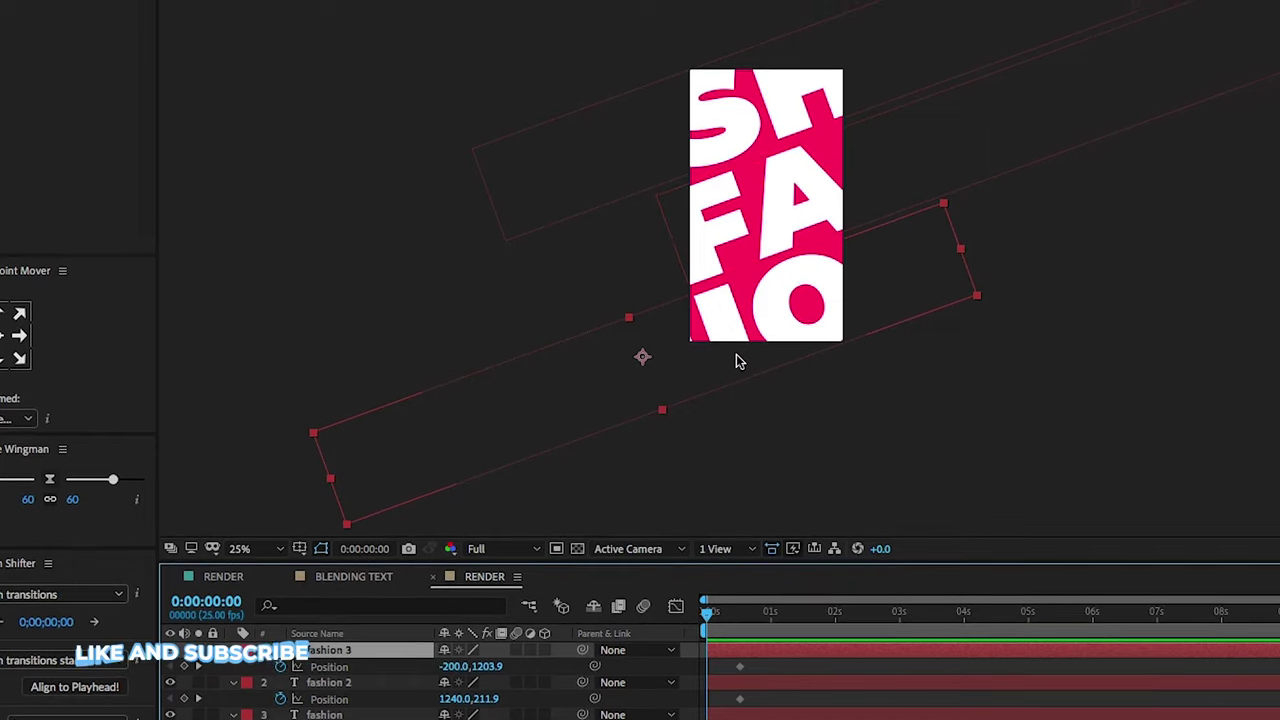
# Move fashion 2 and fashion 3 down-left to offset starting positions at frame zero
pyautogui.hotkey('ctrl', 'Down')
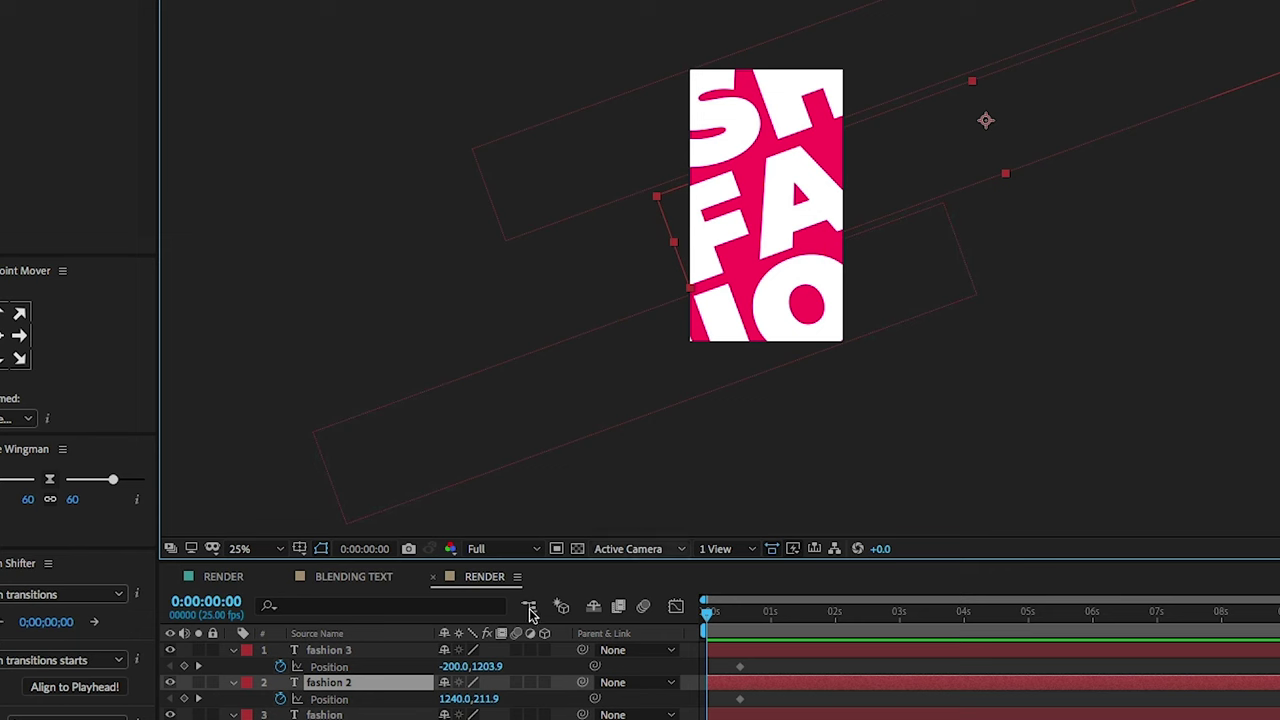
pyautogui.keyDown('shift'); pyautogui.click(568, 607); pyautogui.keyUp('shift')
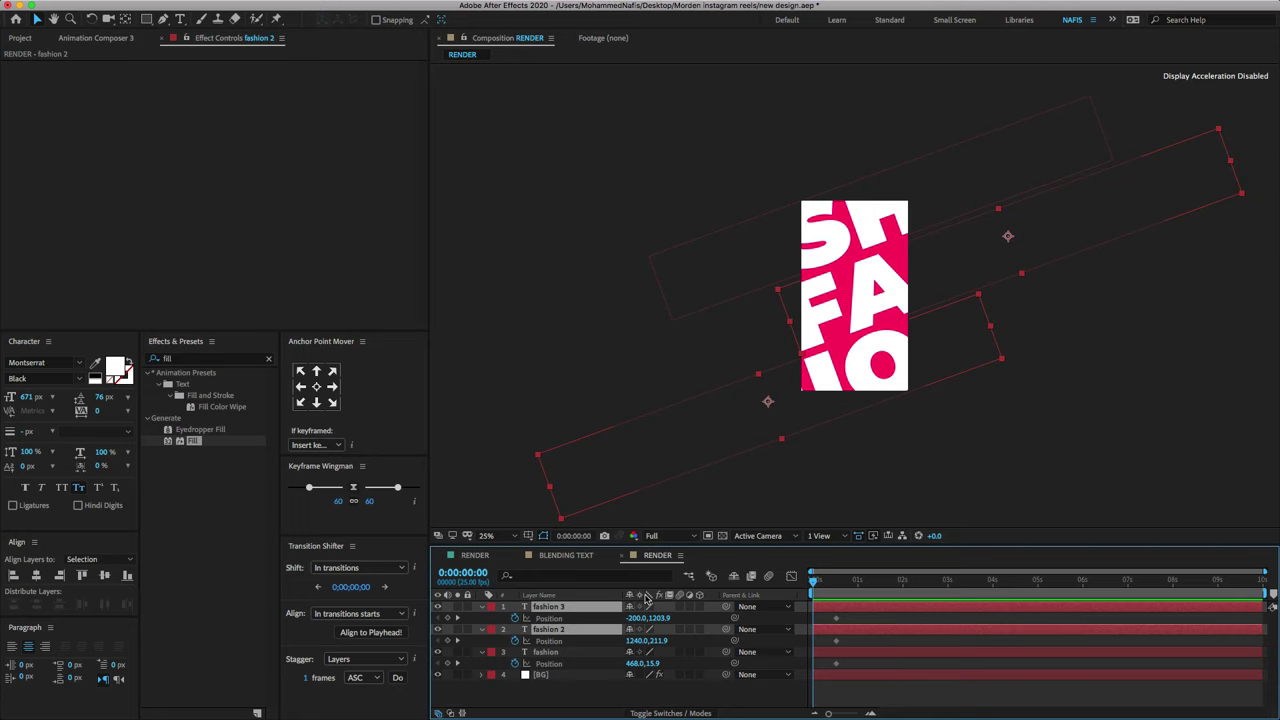
pyautogui.moveTo(636, 618); pyautogui.dragTo(300, 618)
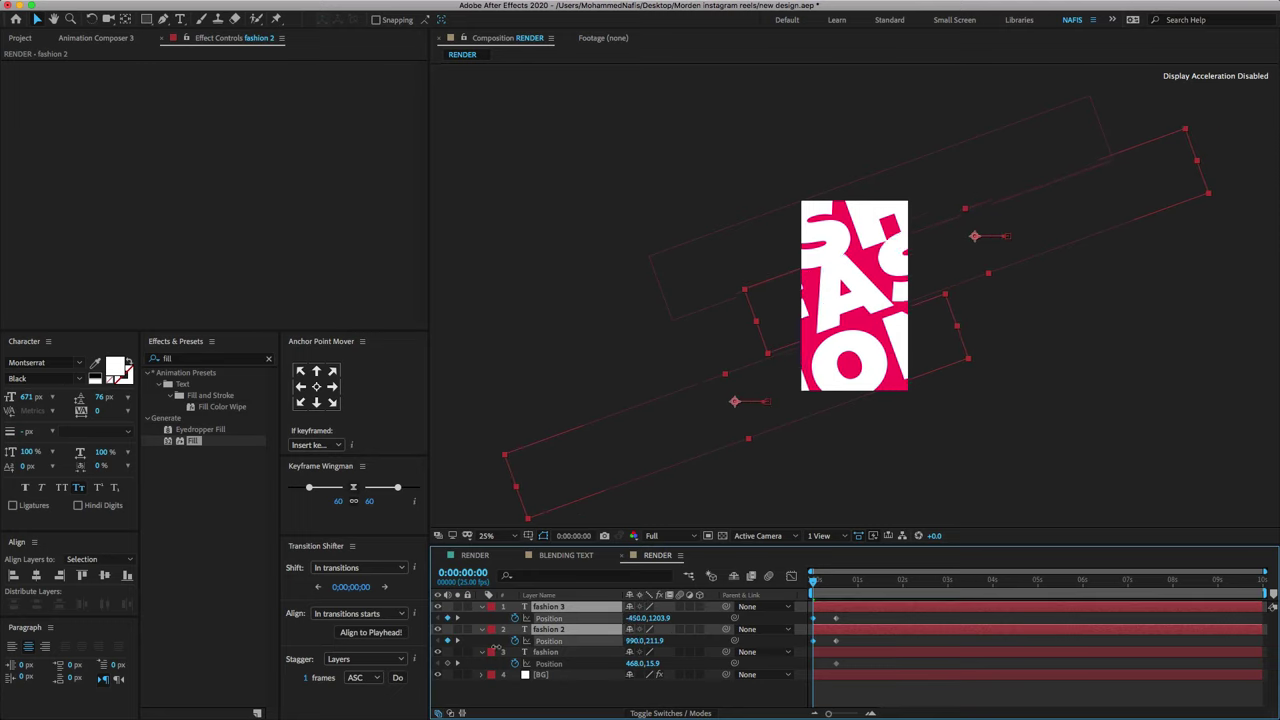
pyautogui.moveTo(860, 300); pyautogui.dragTo(817, 335)
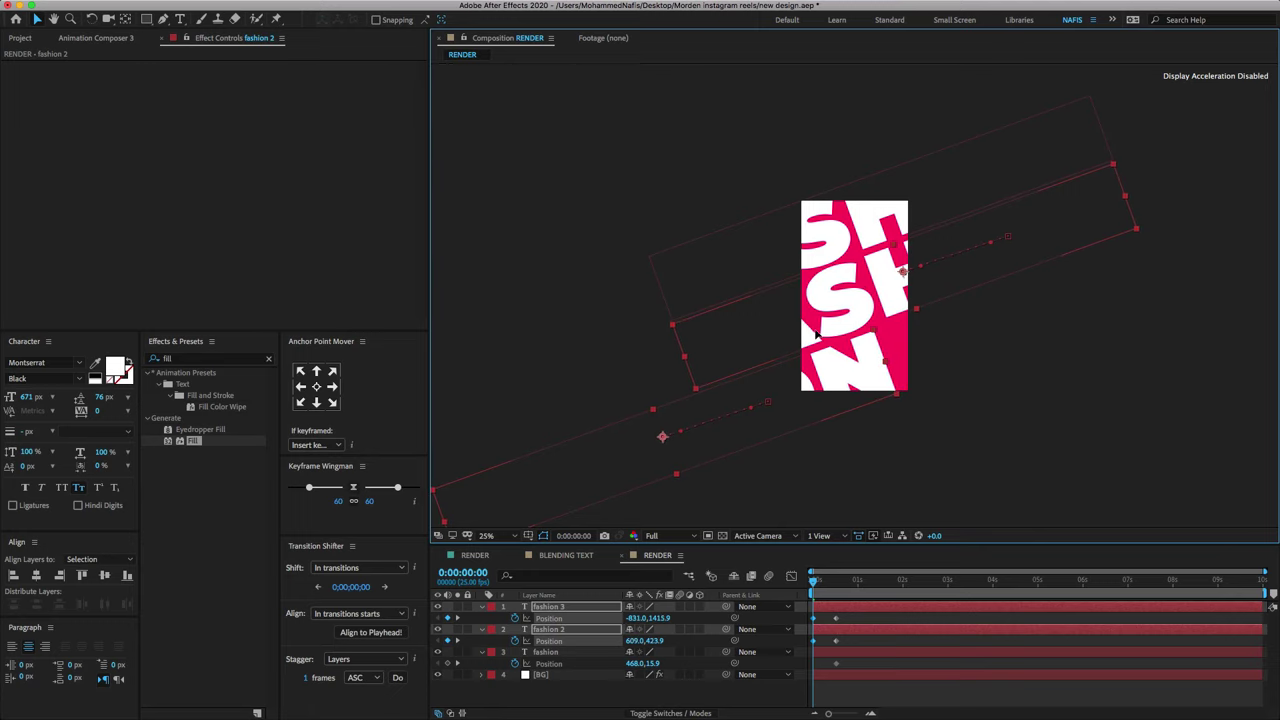
pyautogui.moveTo(817, 335); pyautogui.dragTo(816, 335)
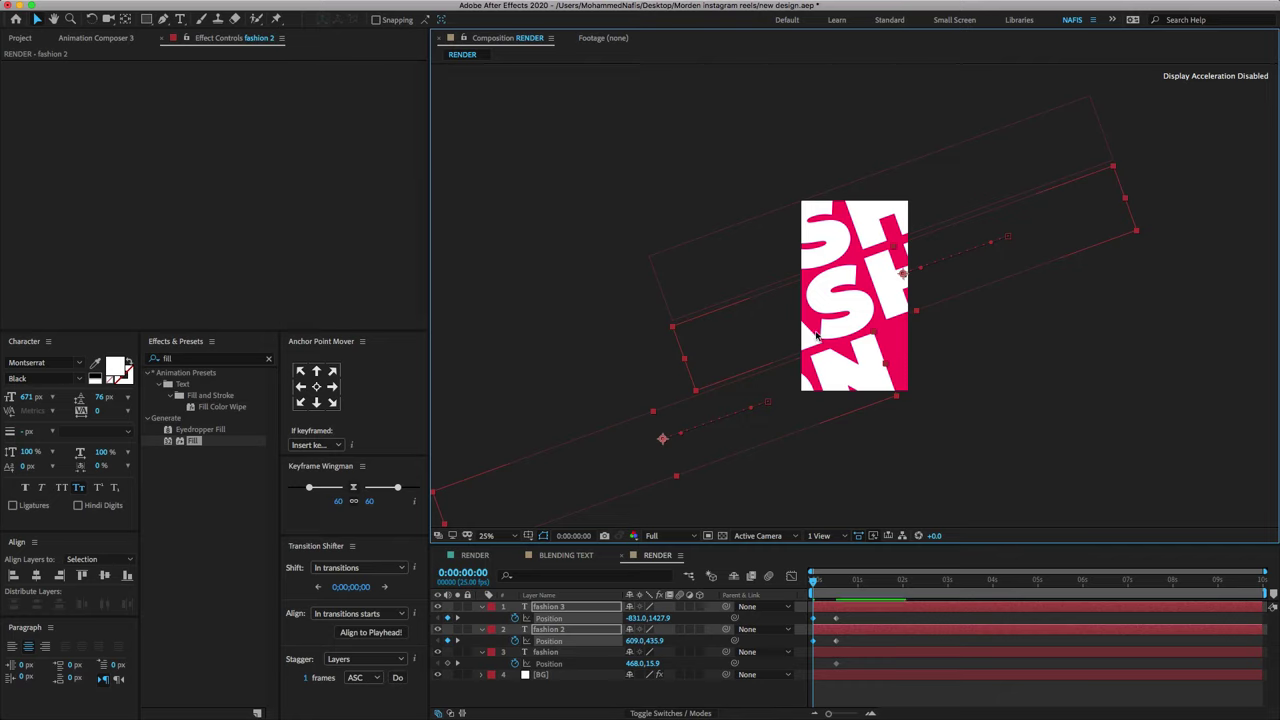
# Offset the fashion layer up-right, fine-tune fashion 3's start, and preview the slide-in
pyautogui.click(850, 222)
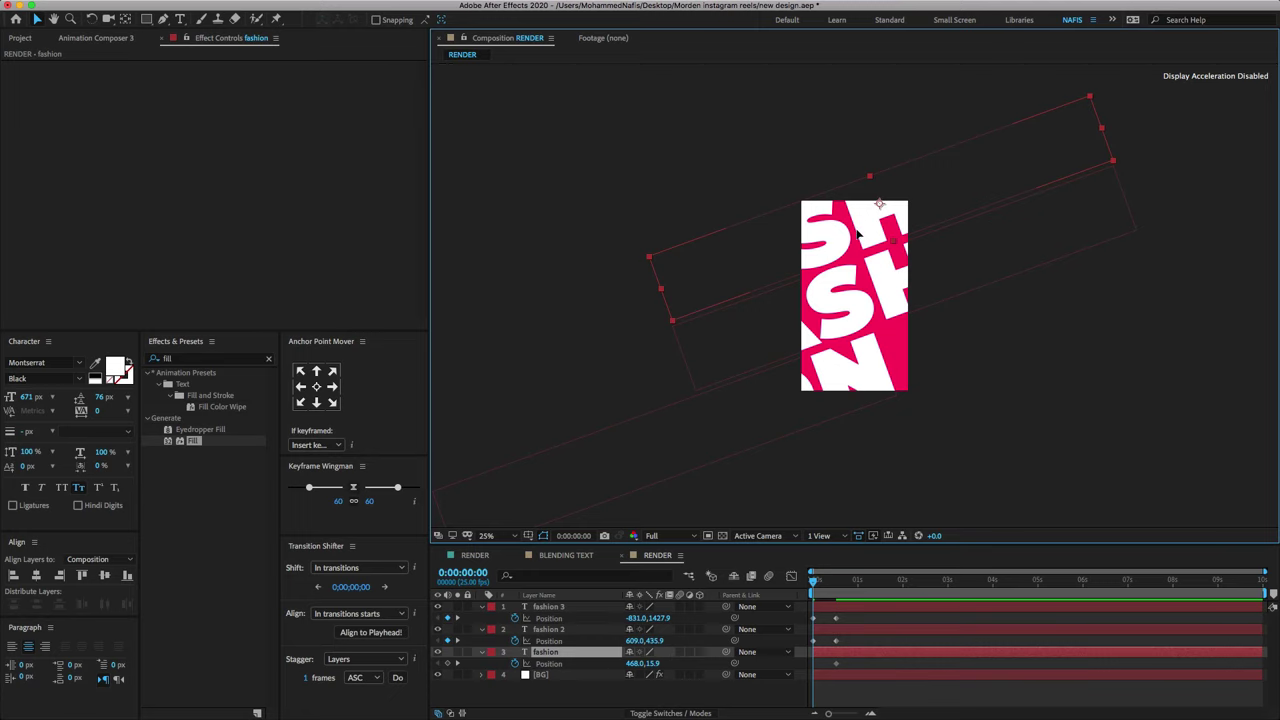
pyautogui.click(548, 663)
pyautogui.moveTo(857, 233); pyautogui.dragTo(941, 205)
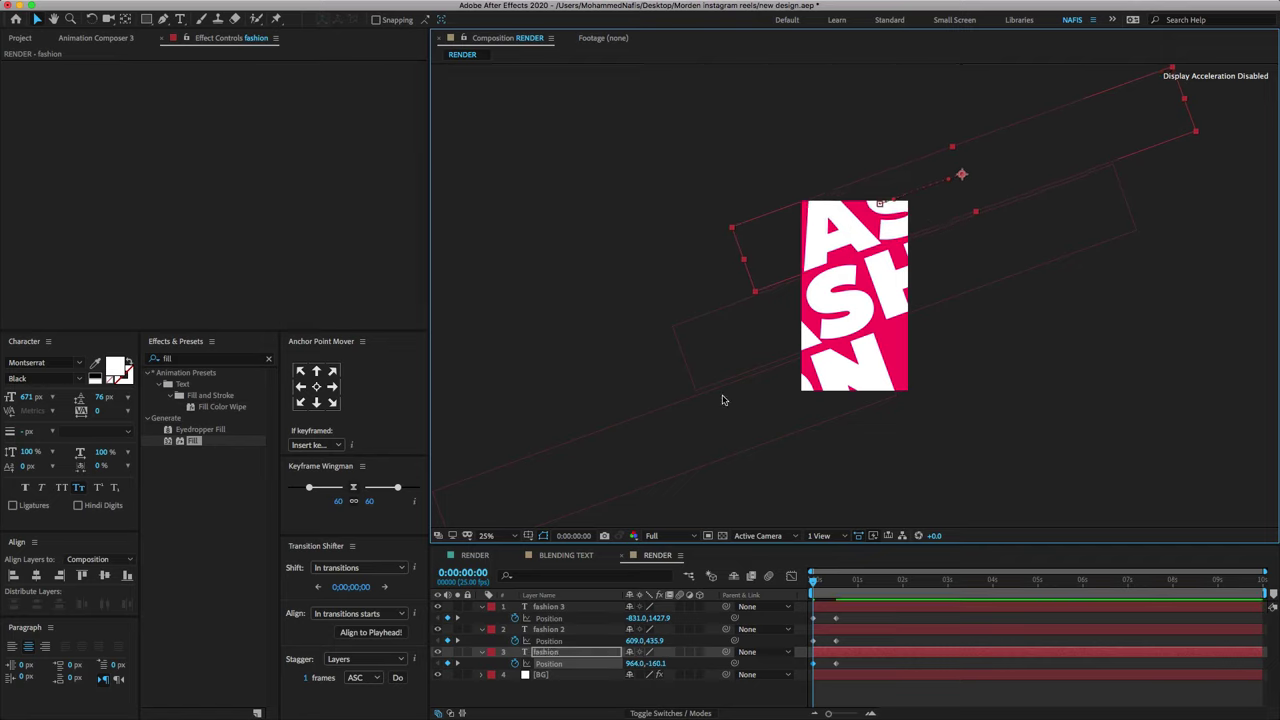
pyautogui.click(786, 421)
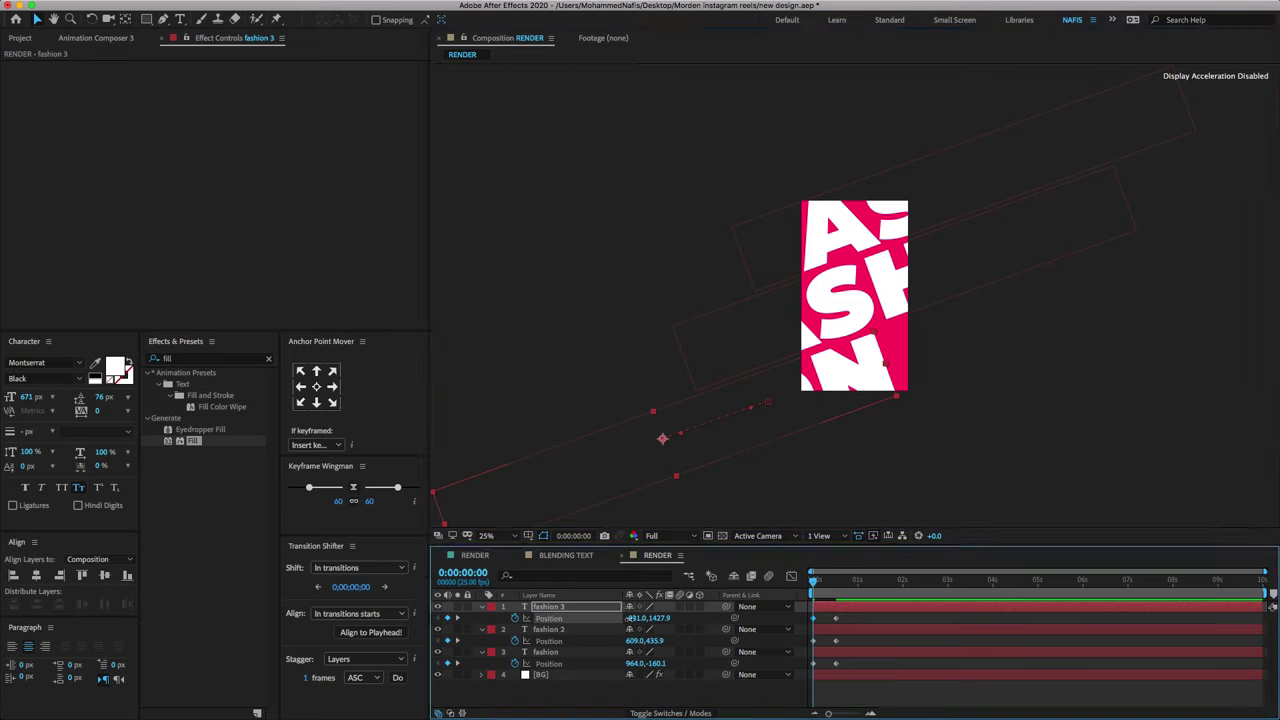
pyautogui.moveTo(720, 423); pyautogui.dragTo(760, 408)
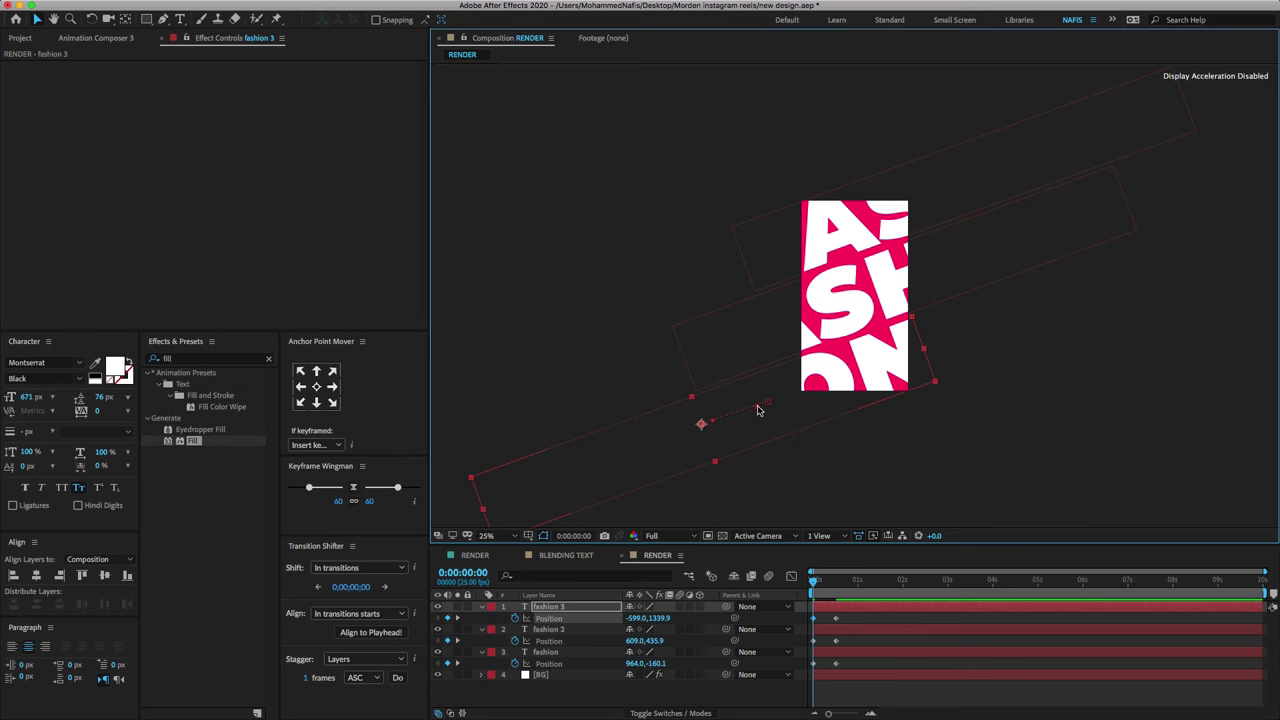
pyautogui.press('space')
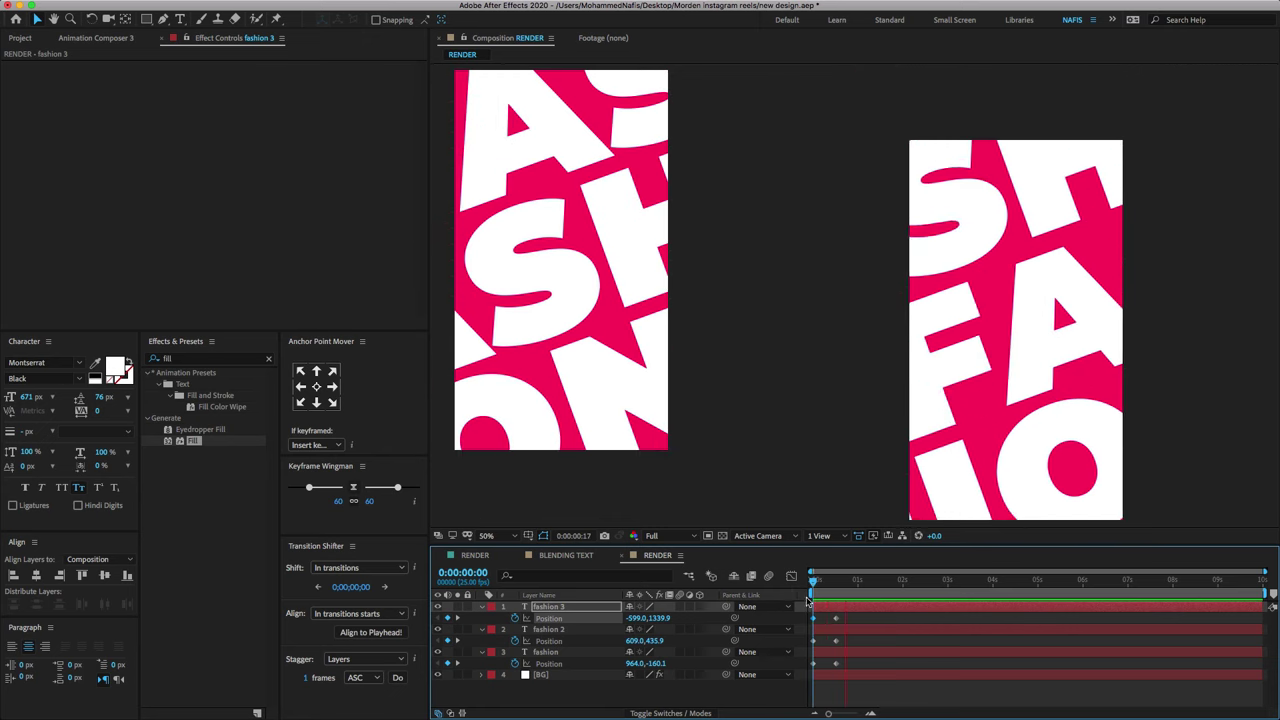
# Apply Easy Ease to all six Position keyframes
pyautogui.press('space')
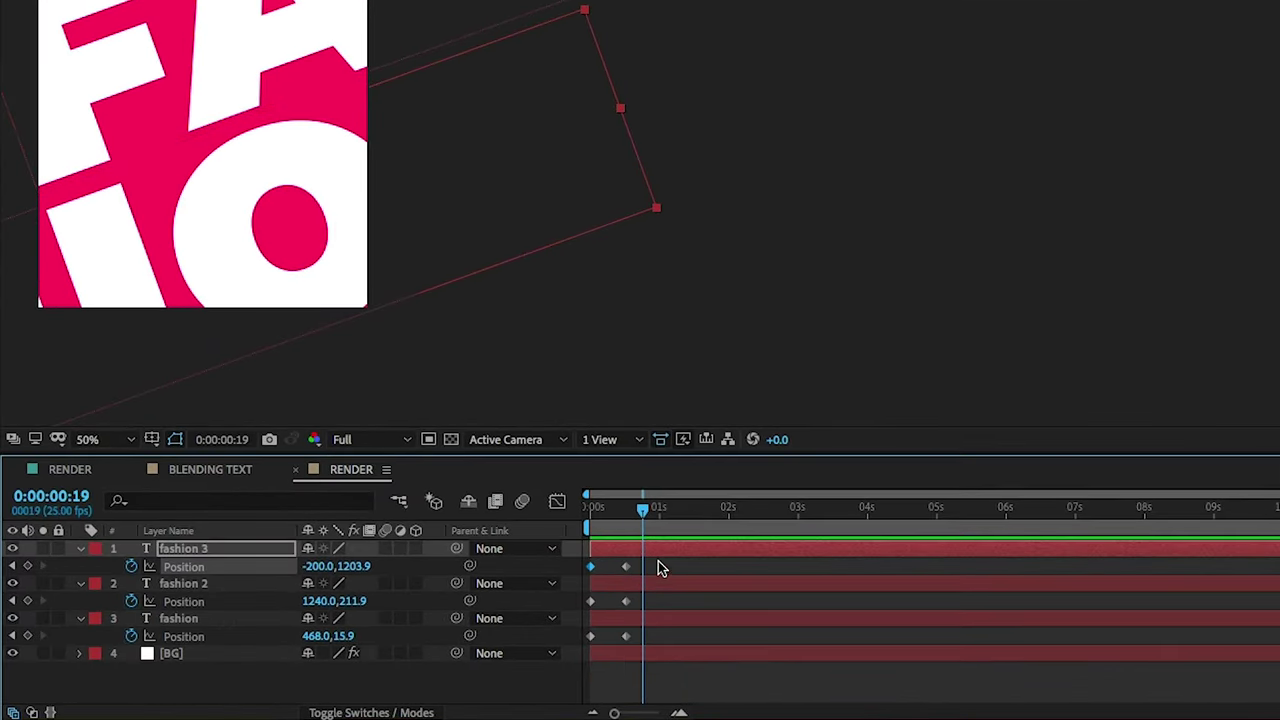
pyautogui.moveTo(658, 568); pyautogui.dragTo(589, 645)
pyautogui.press('F9')
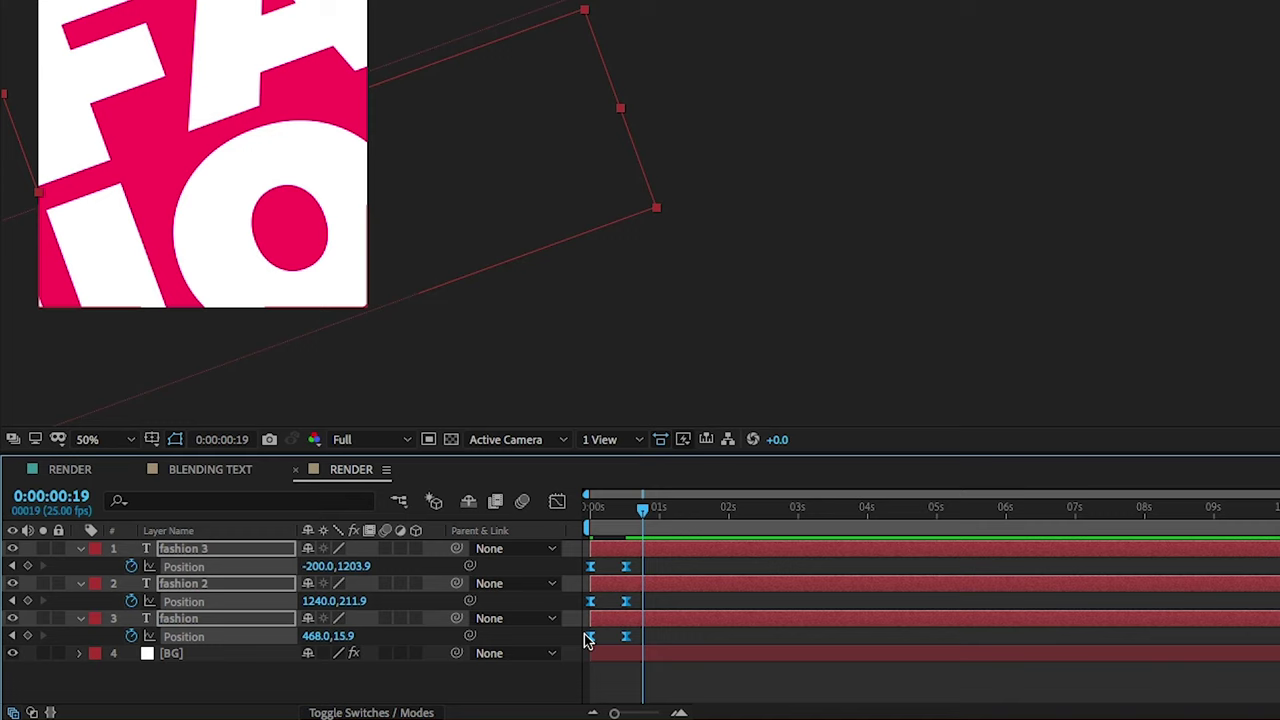
# Lengthen the ending keyframe influence in the Graph Editor so rows settle slowly, then preview
pyautogui.click(557, 501)
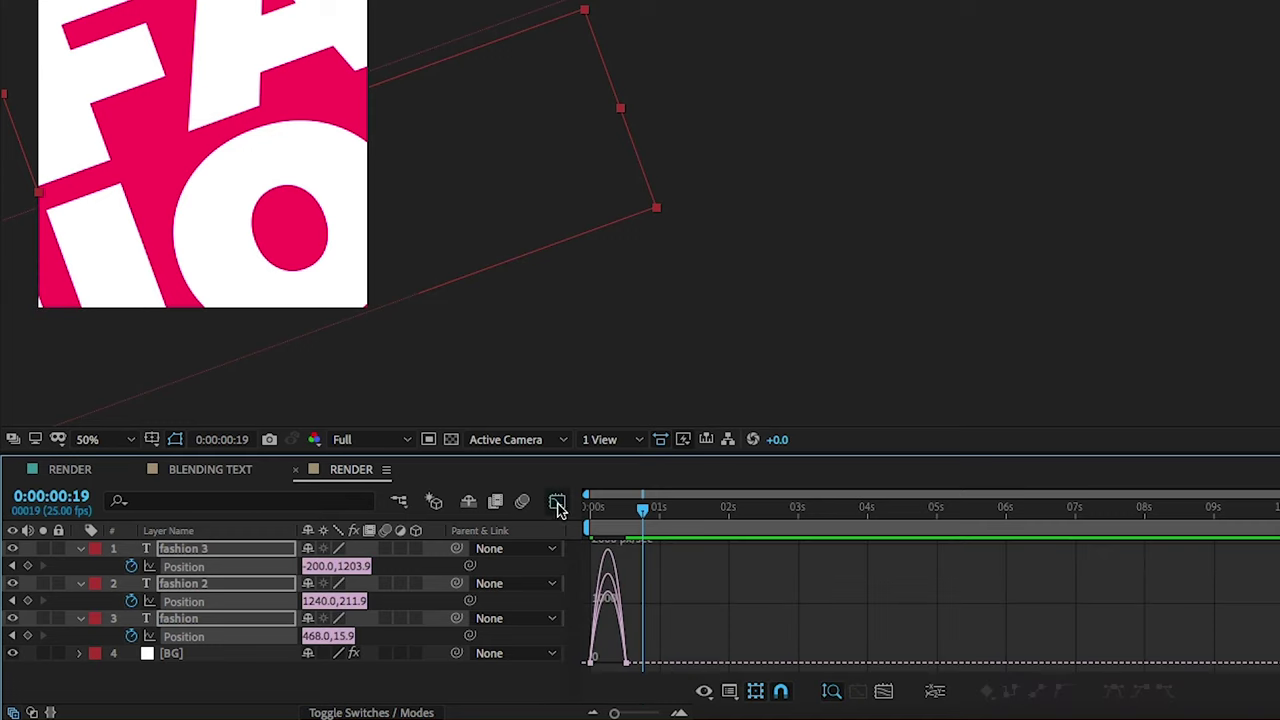
pyautogui.click(644, 617)
pyautogui.scroll(3, 663, 617)
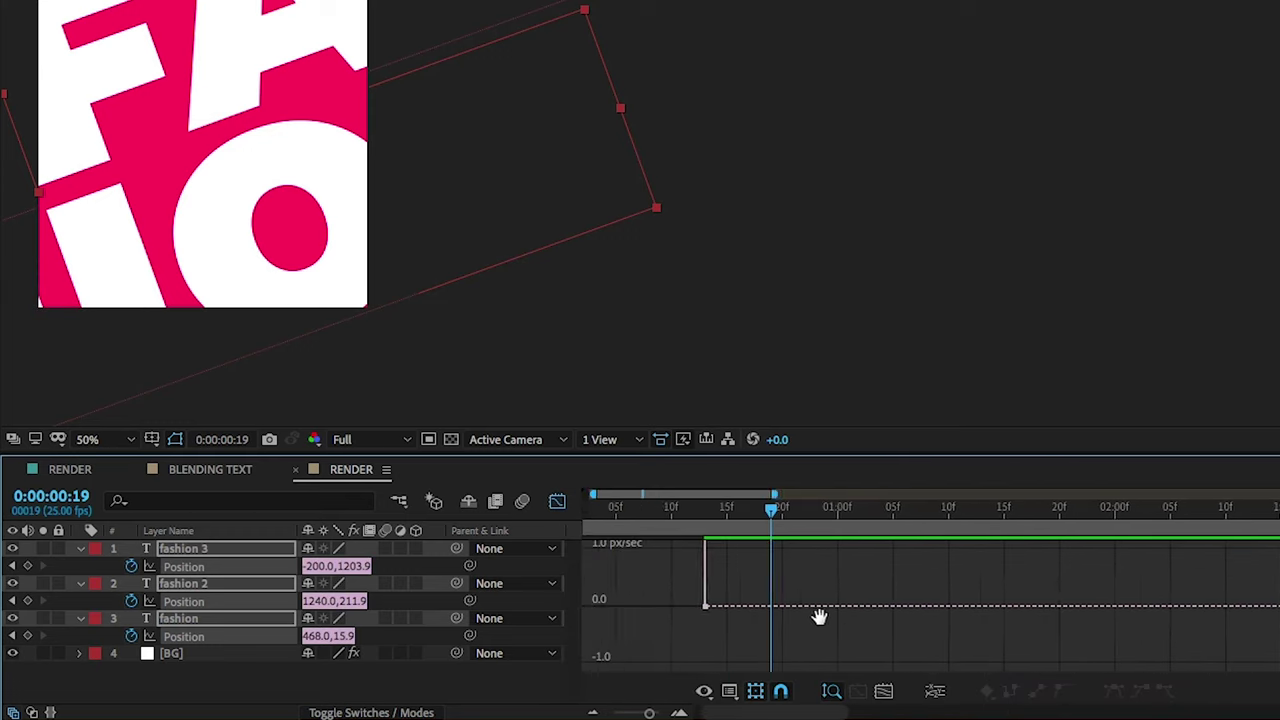
pyautogui.moveTo(819, 617); pyautogui.dragTo(849, 617)
pyautogui.moveTo(766, 645)
pyautogui.mouseDown()
pyautogui.moveTo(704, 678)
pyautogui.moveTo(630, 662)
pyautogui.mouseUp()
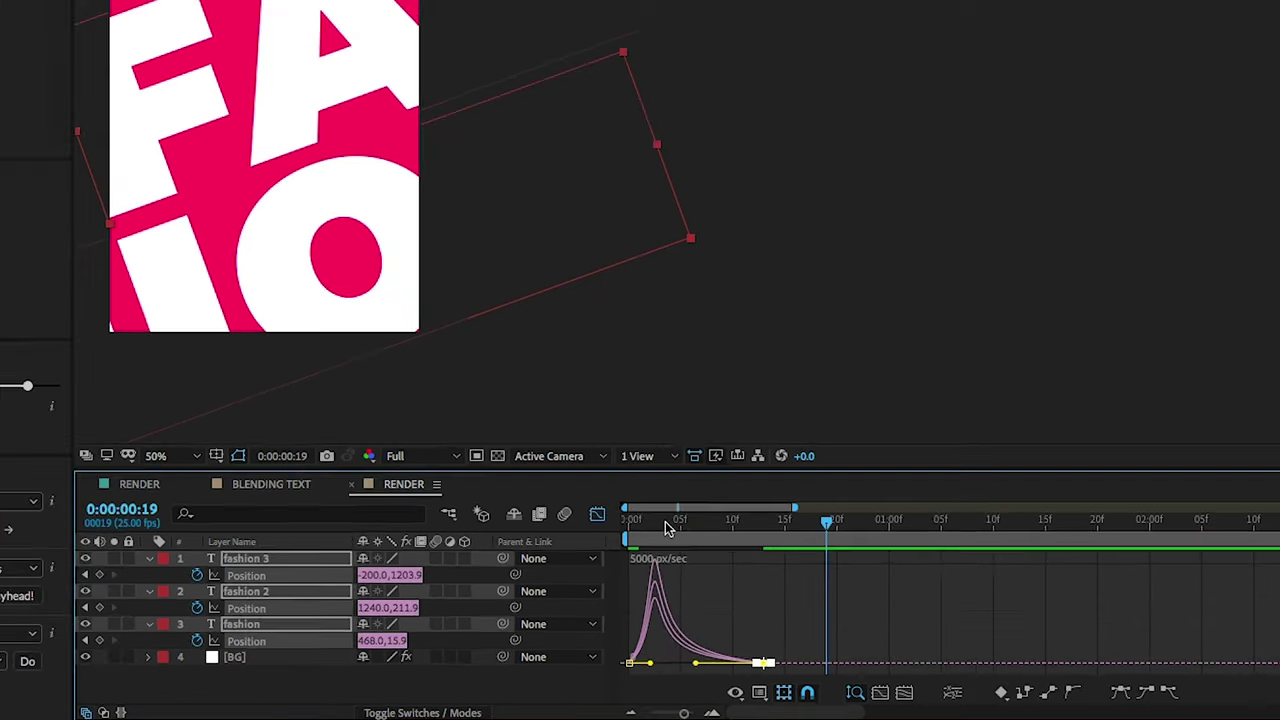
pyautogui.press('Home')
pyautogui.press('space')
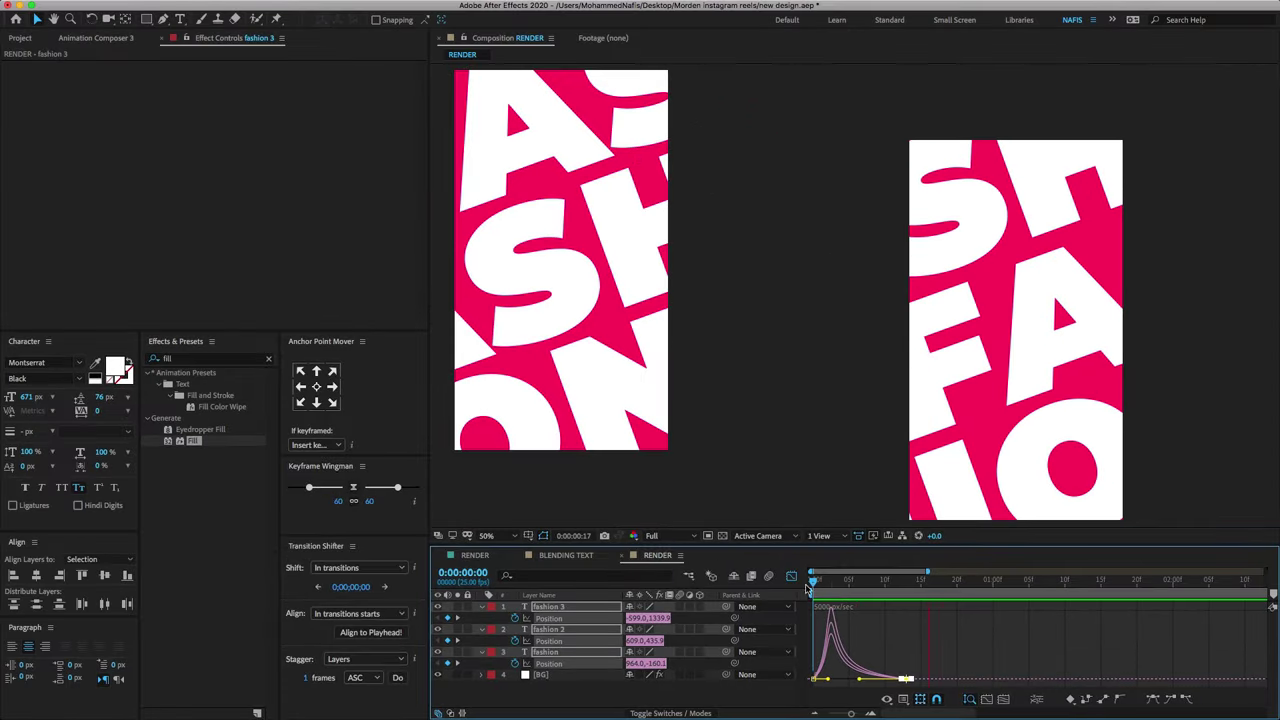
pyautogui.press('space')
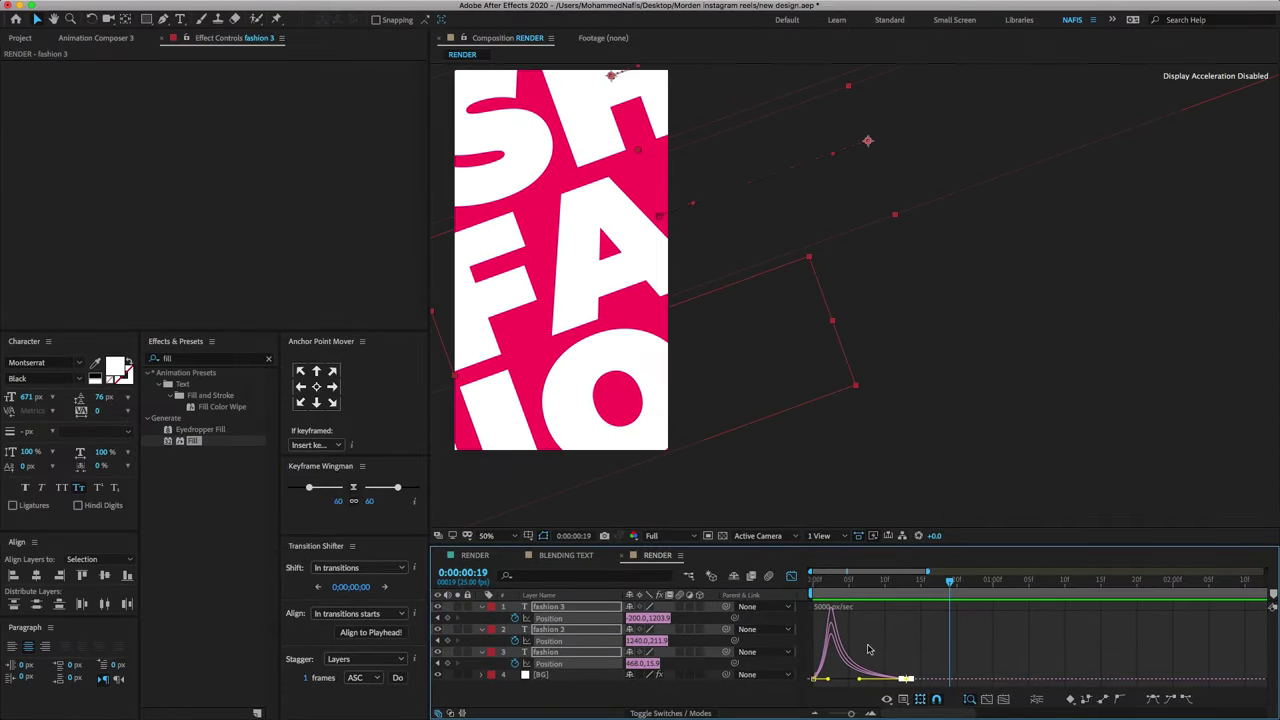
pyautogui.hotkey('shift', 'F3')
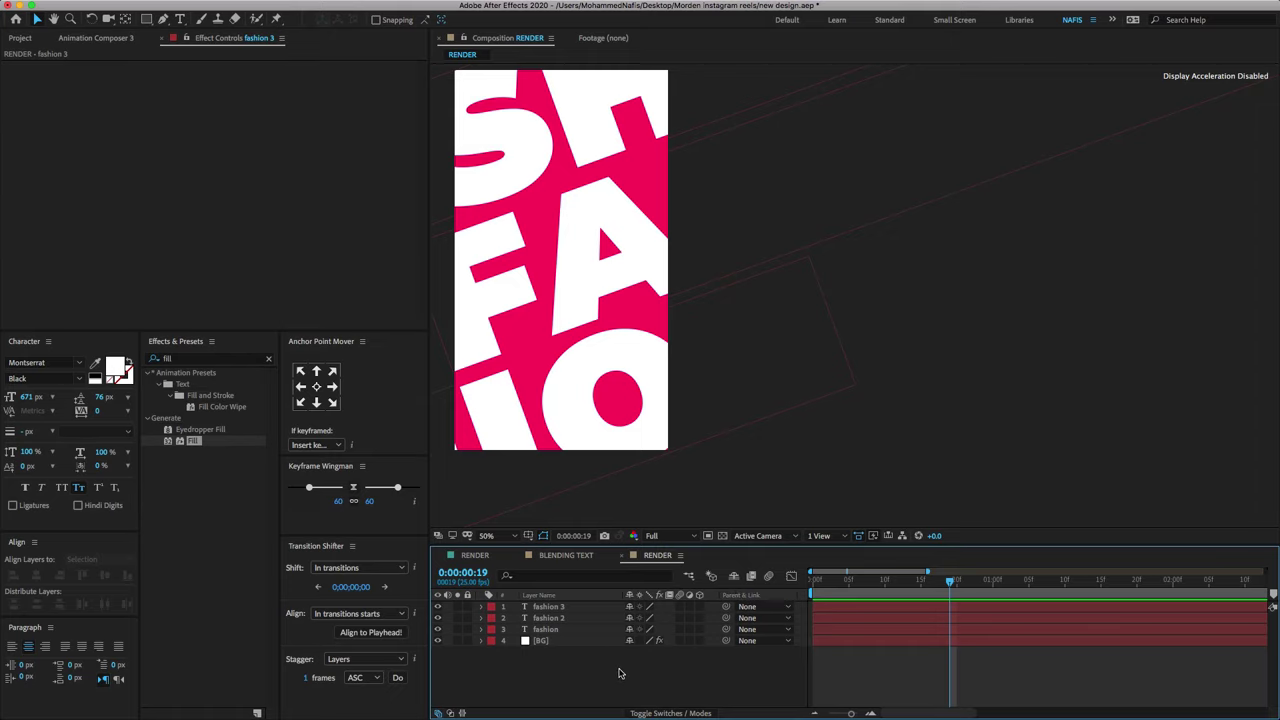
# Apply a Drop Shadow effect to the fashion text layer
pyautogui.click(257, 360)
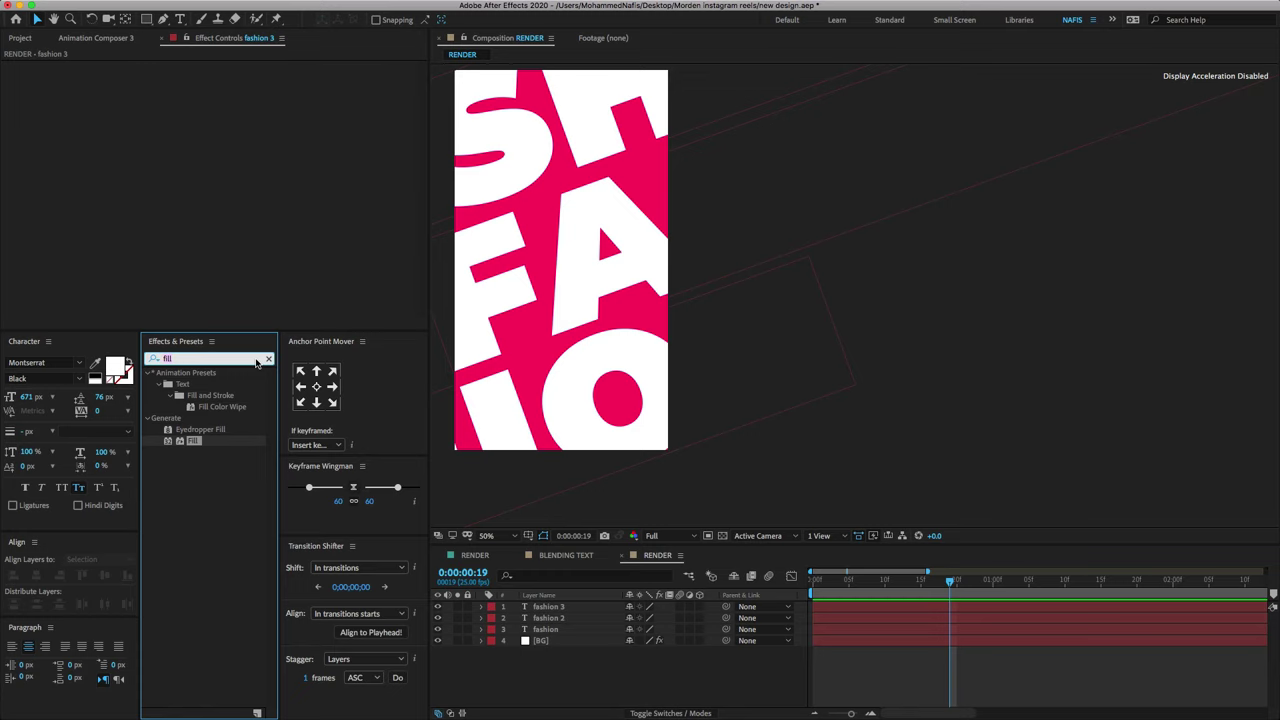
pyautogui.write('drop')
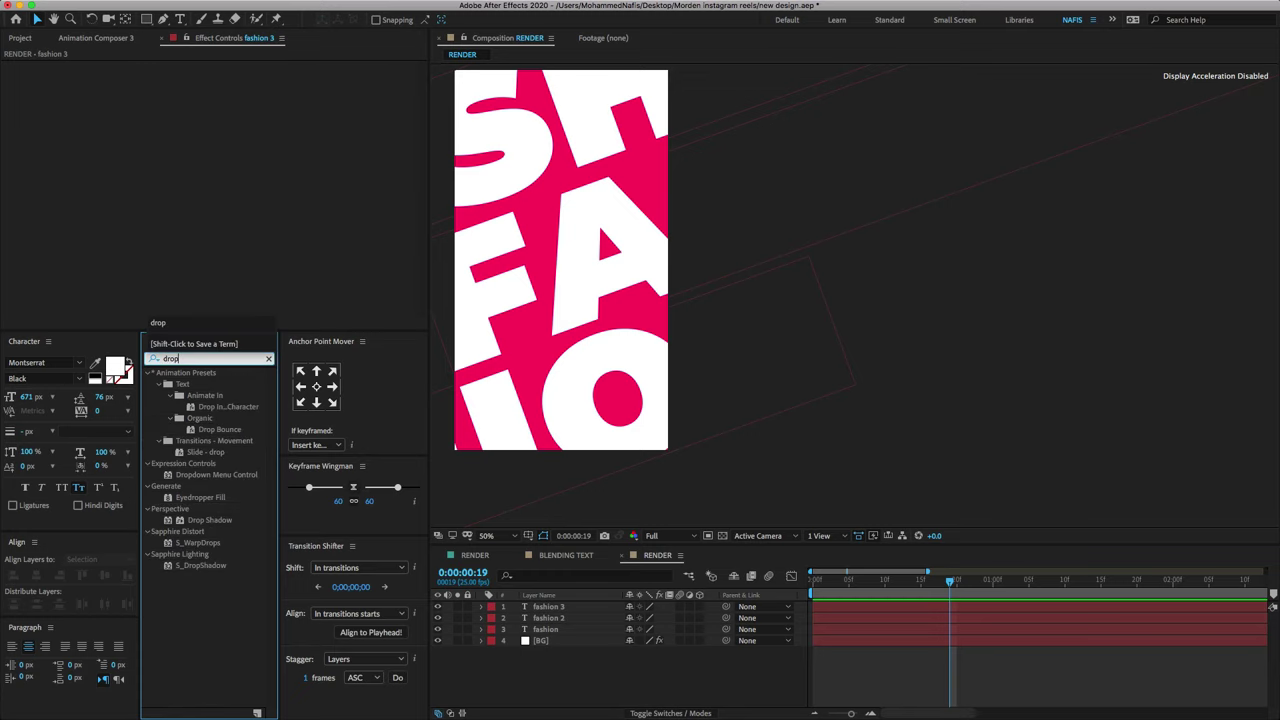
pyautogui.click(211, 521)
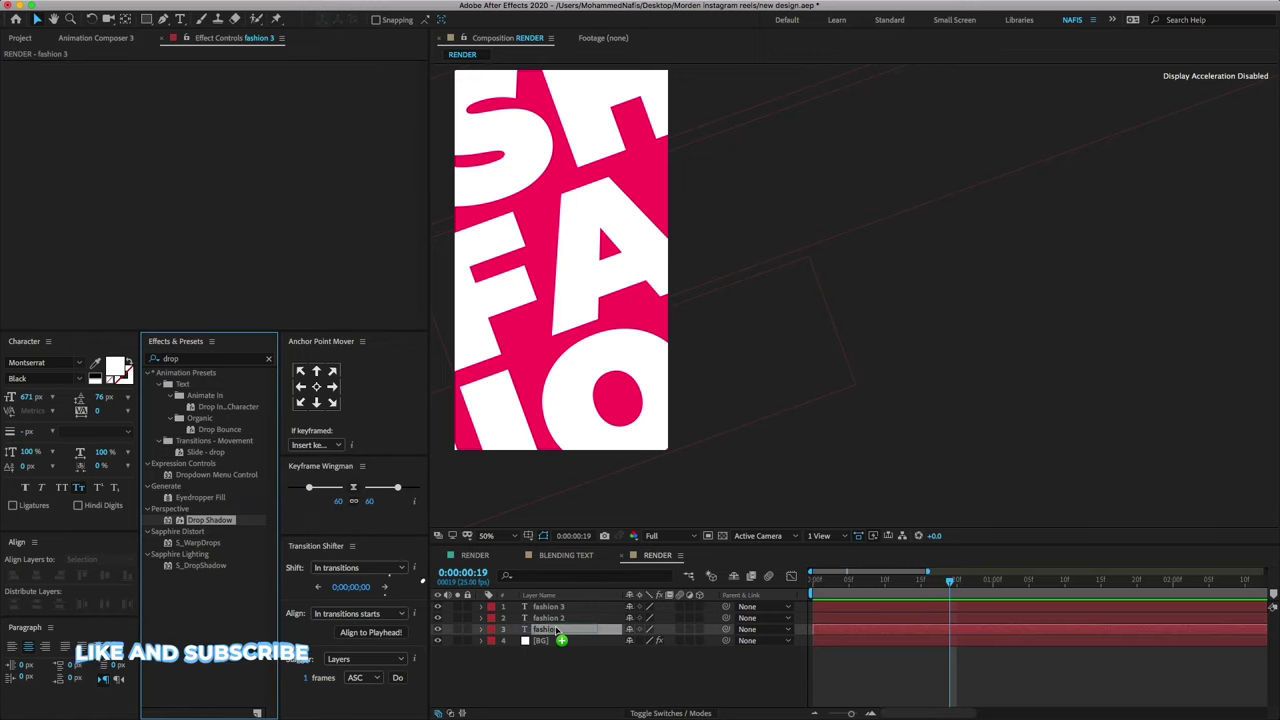
pyautogui.moveTo(210, 520); pyautogui.dragTo(558, 631)
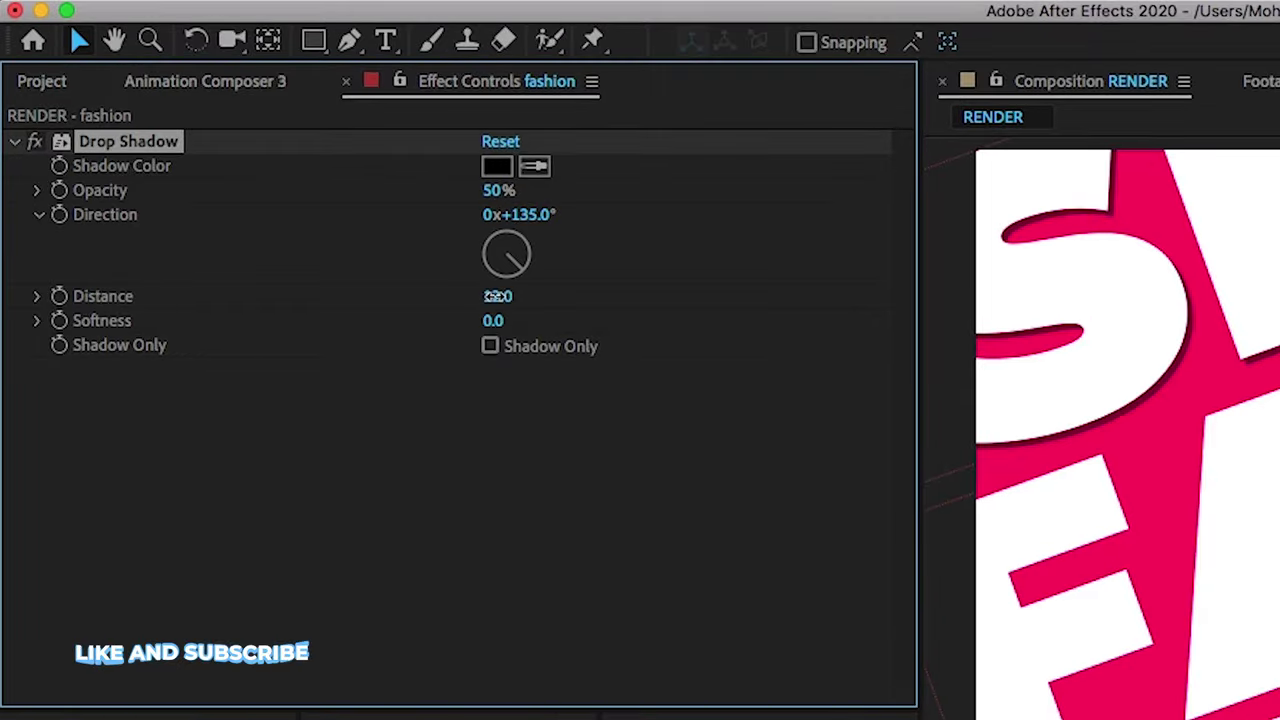
# Set the drop shadow to distance 16, softness 24 and direction 156°
pyautogui.moveTo(494, 296); pyautogui.dragTo(530, 296)
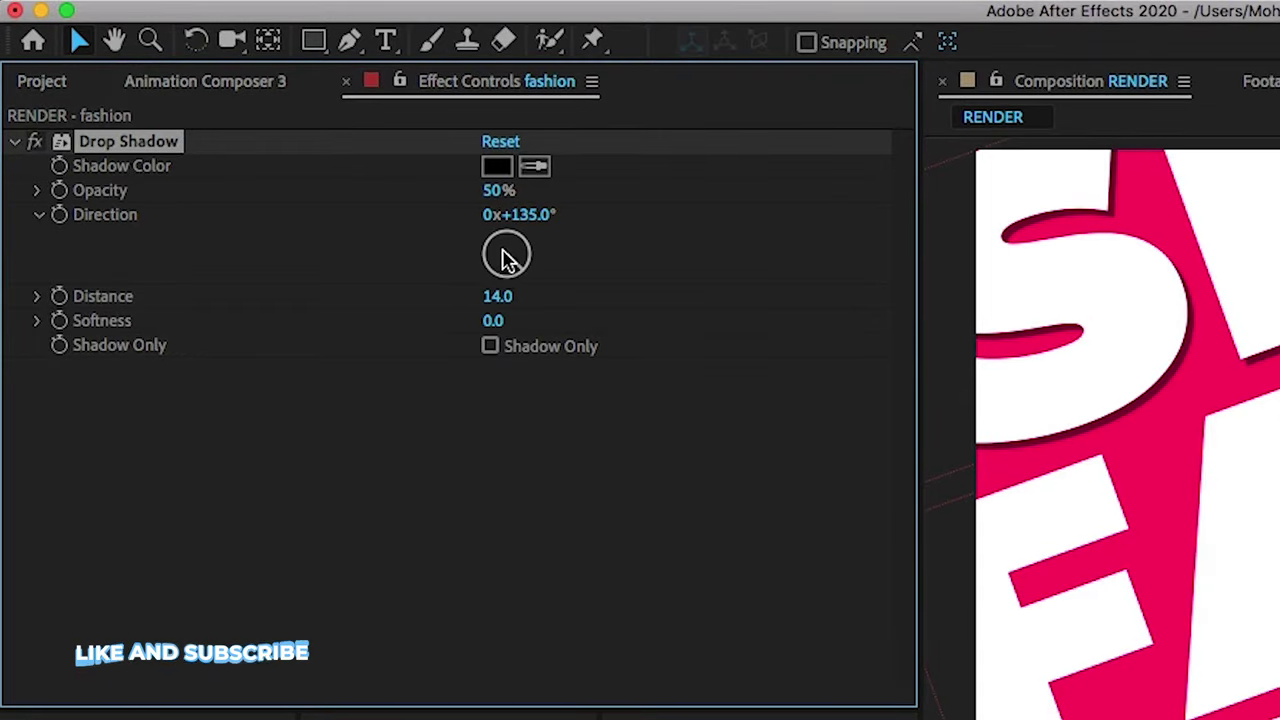
pyautogui.moveTo(508, 254); pyautogui.dragTo(506, 277)
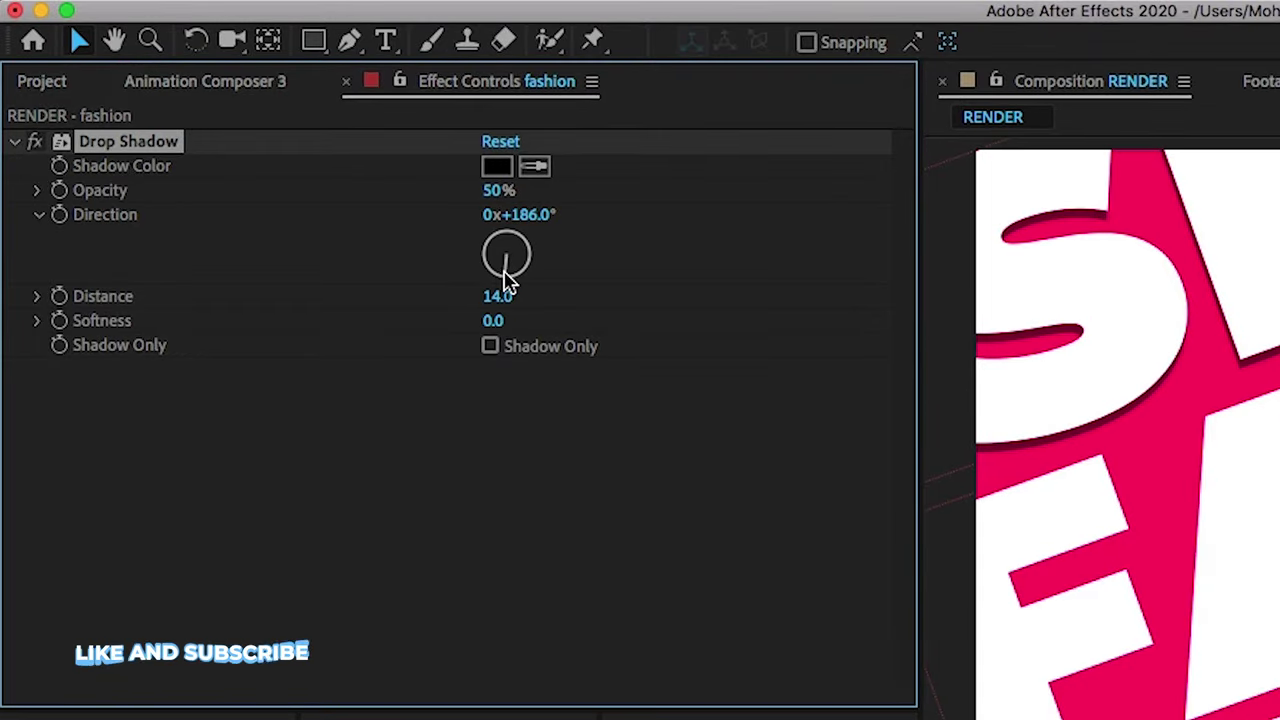
pyautogui.moveTo(495, 322); pyautogui.dragTo(530, 323)
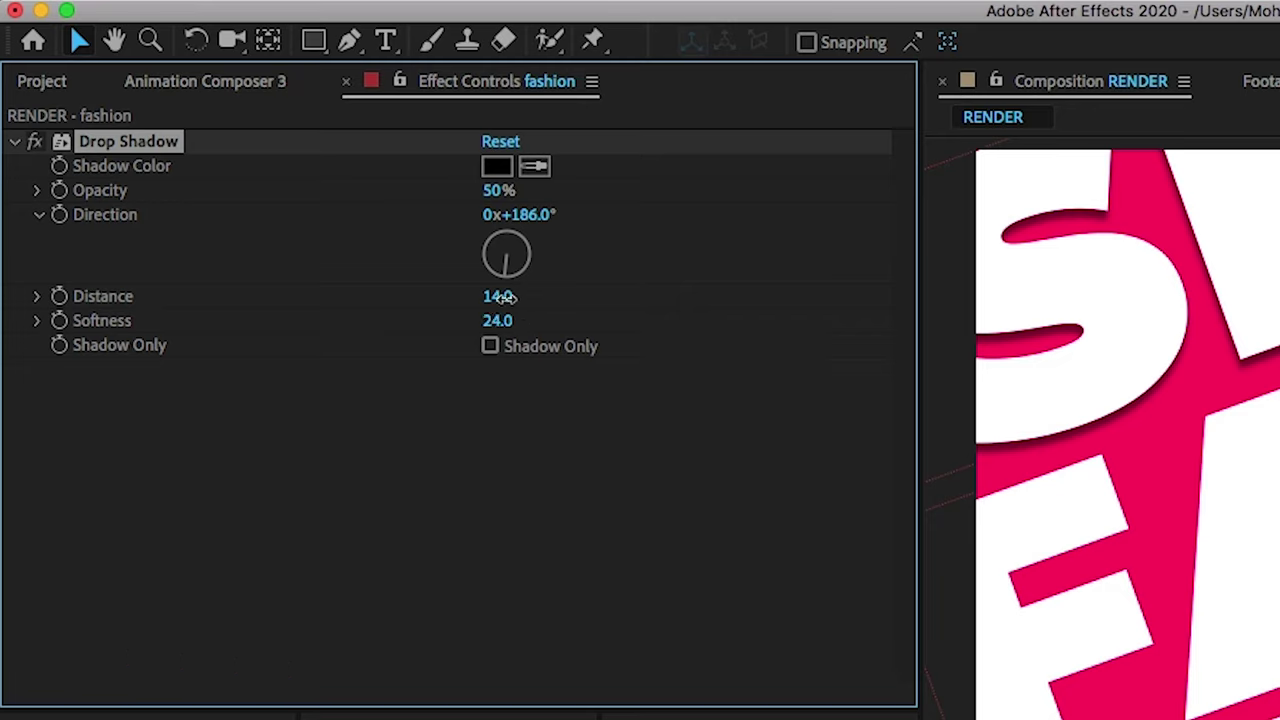
pyautogui.click(503, 298)
pyautogui.write('16')
pyautogui.press('Return')
pyautogui.click(515, 273)
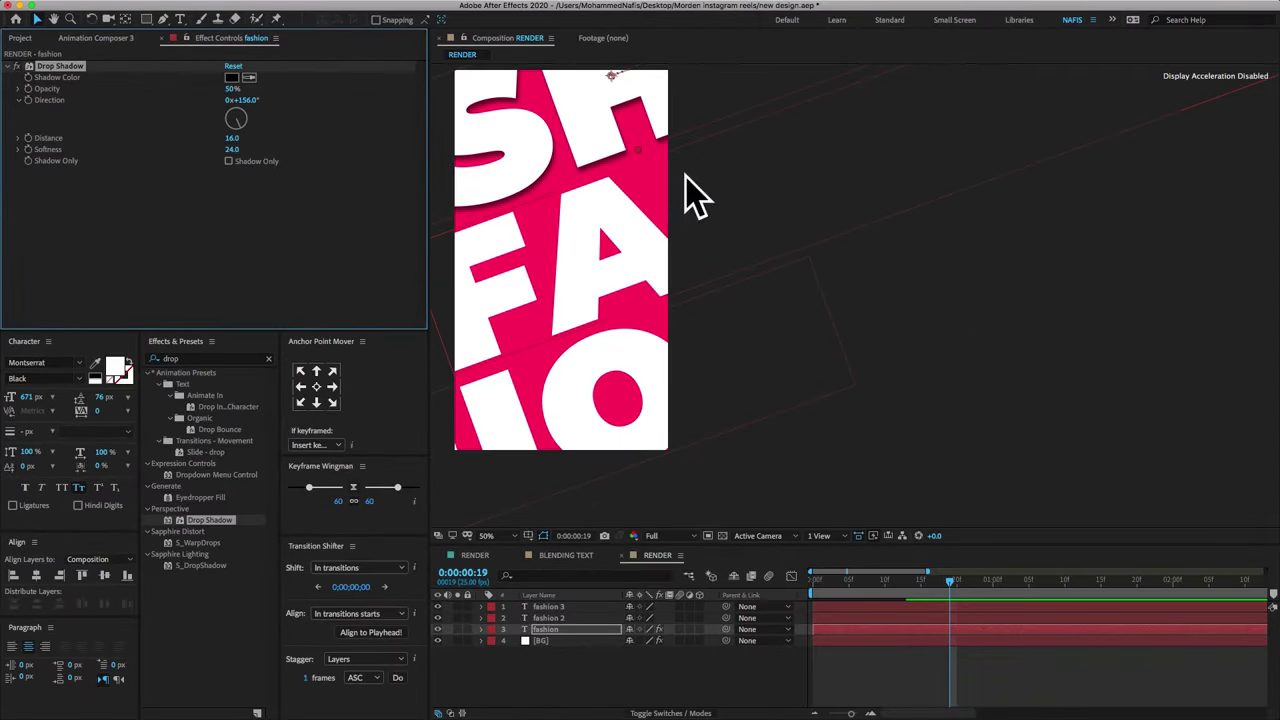
# Copy the fashion layer's Drop Shadow and paste it onto fashion 2 and fashion 3
pyautogui.click(158, 169)
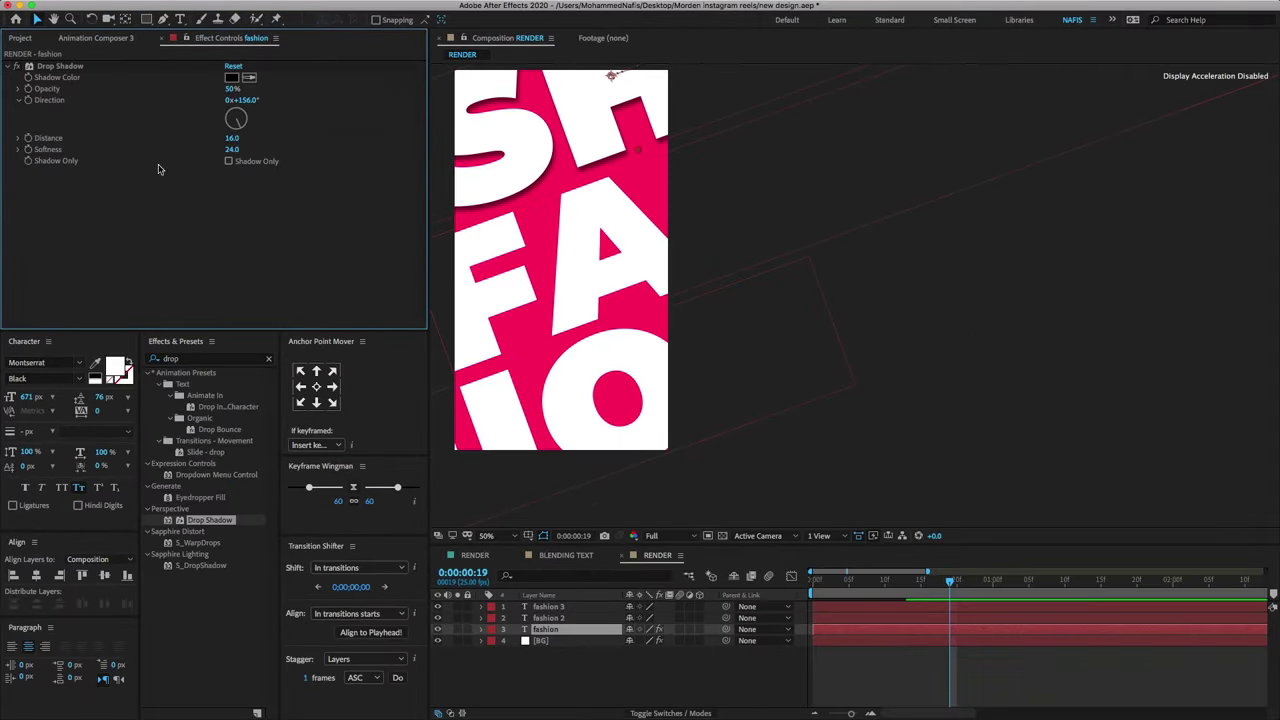
pyautogui.click(84, 67)
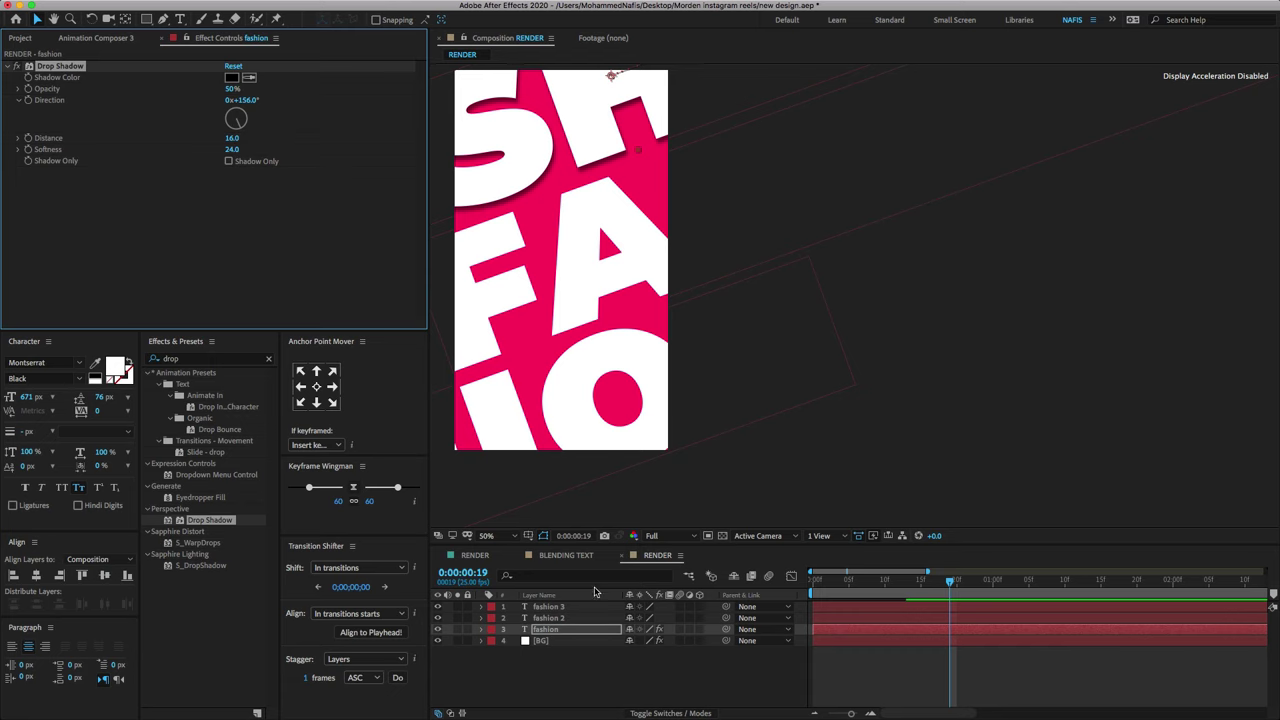
pyautogui.click(568, 620)
pyautogui.hotkey('ctrl', 'v')
pyautogui.click(574, 608)
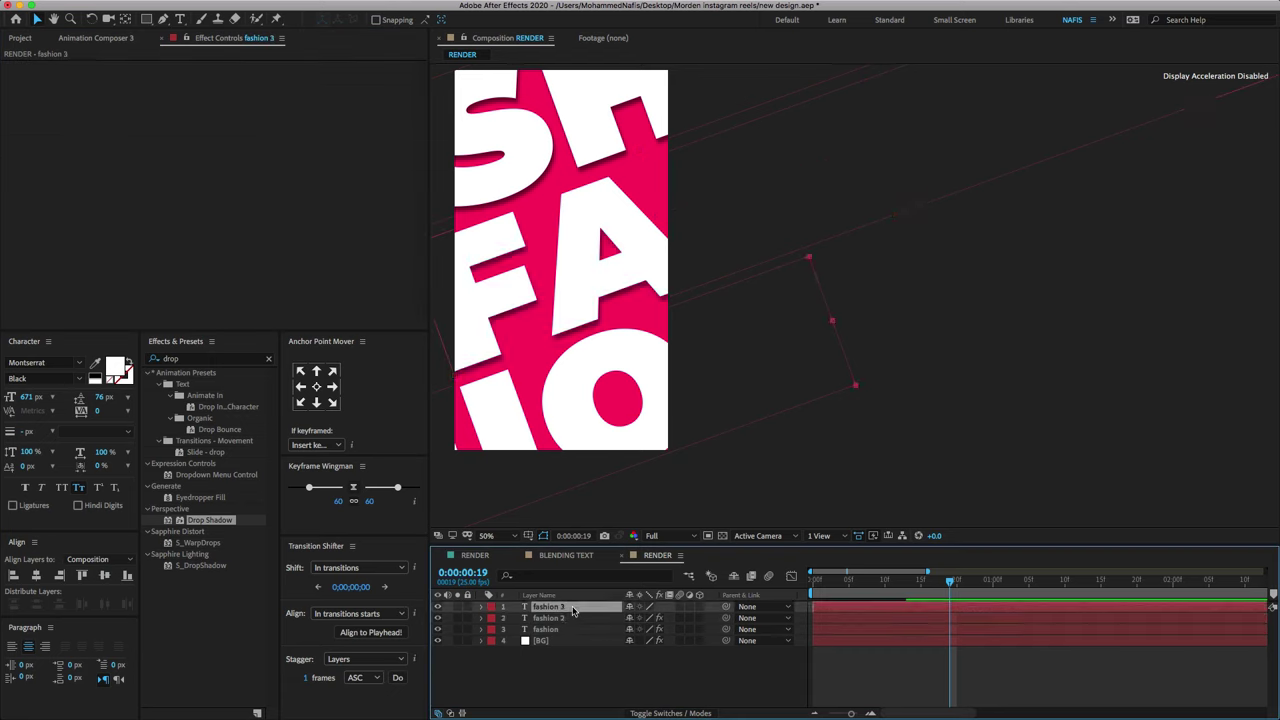
pyautogui.hotkey('ctrl', 'v')
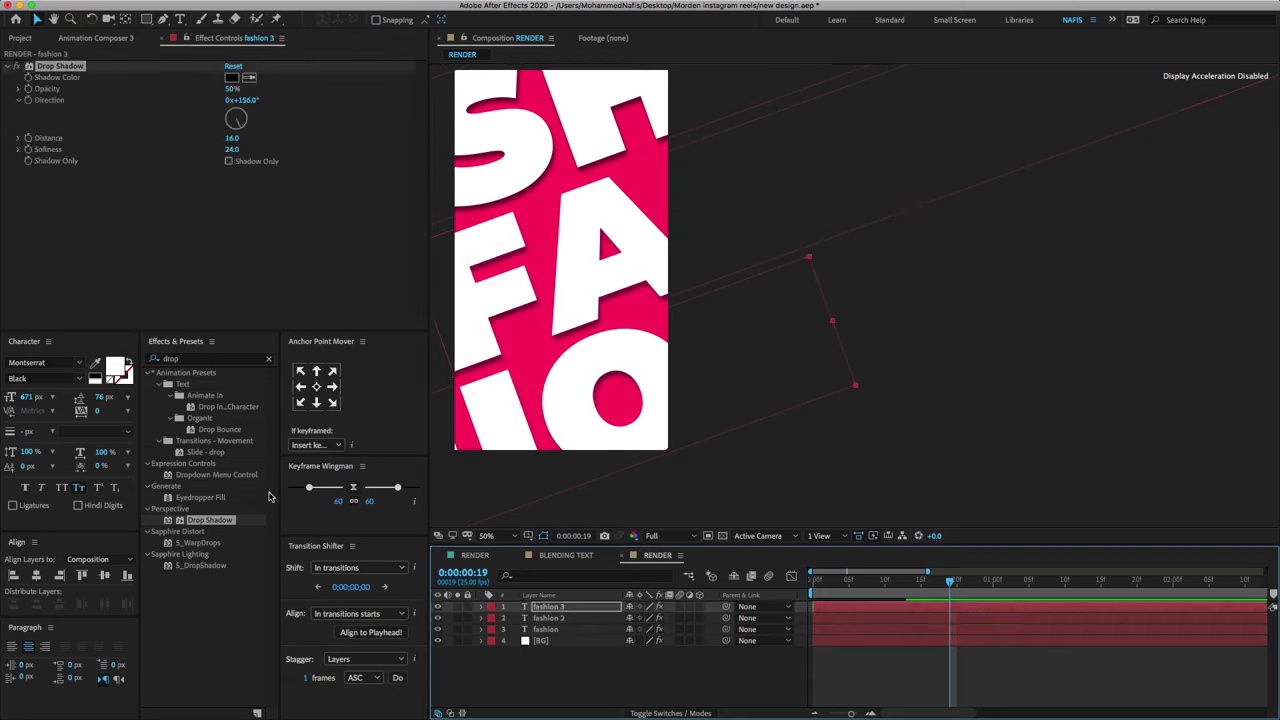
# Add a Fill effect using the sampled pink background colour, placed above Drop Shadow on fashion 2
pyautogui.click(199, 360)
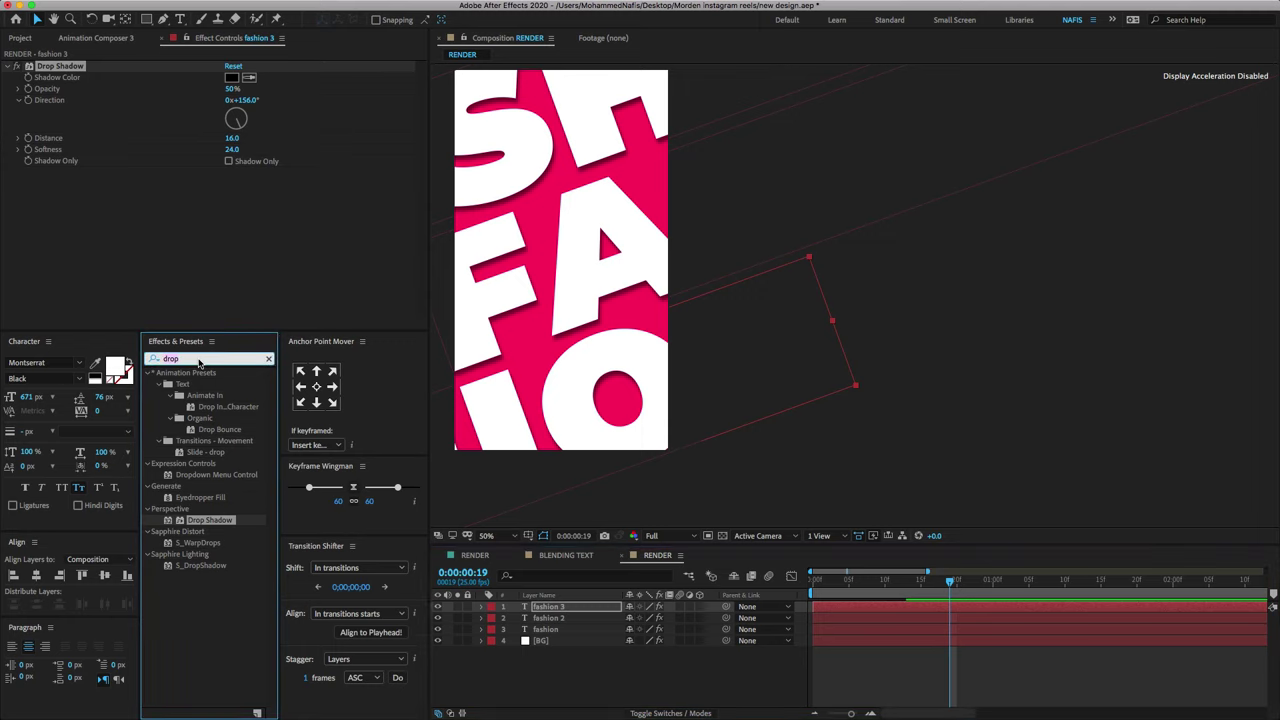
pyautogui.write('fill')
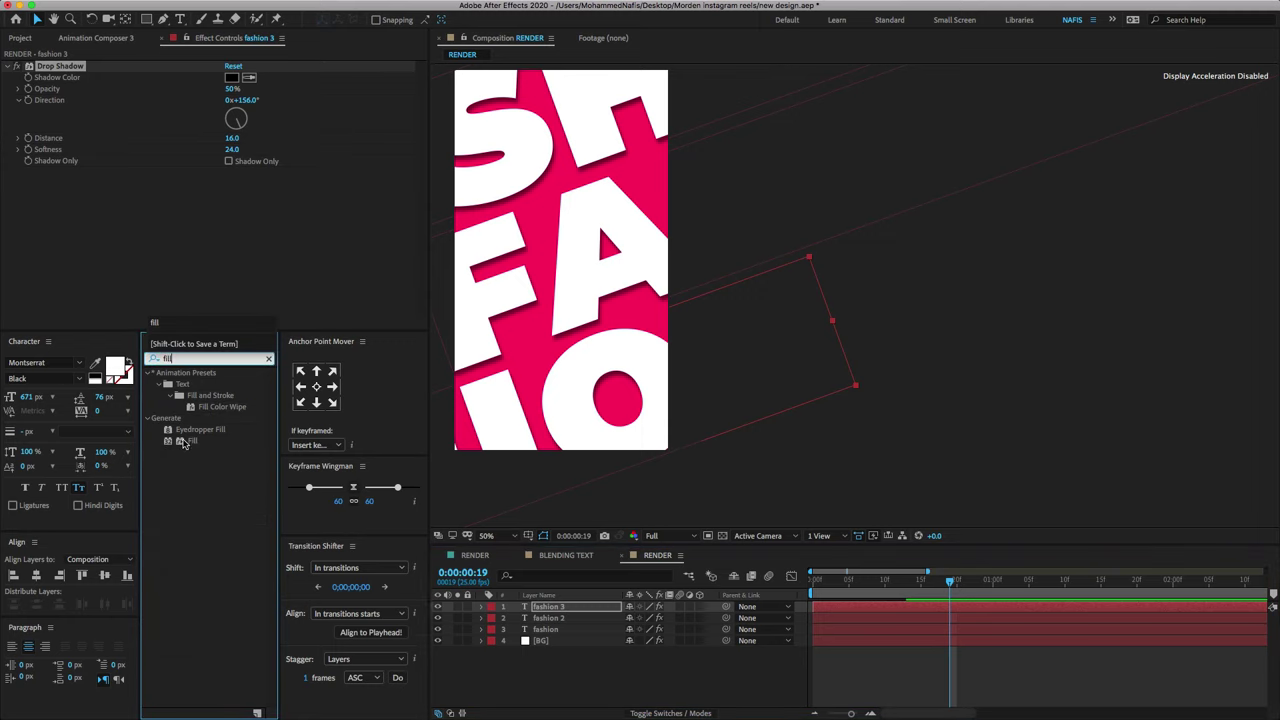
pyautogui.moveTo(183, 443)
pyautogui.mouseDown()
pyautogui.moveTo(544, 241)
pyautogui.moveTo(523, 242)
pyautogui.mouseUp()
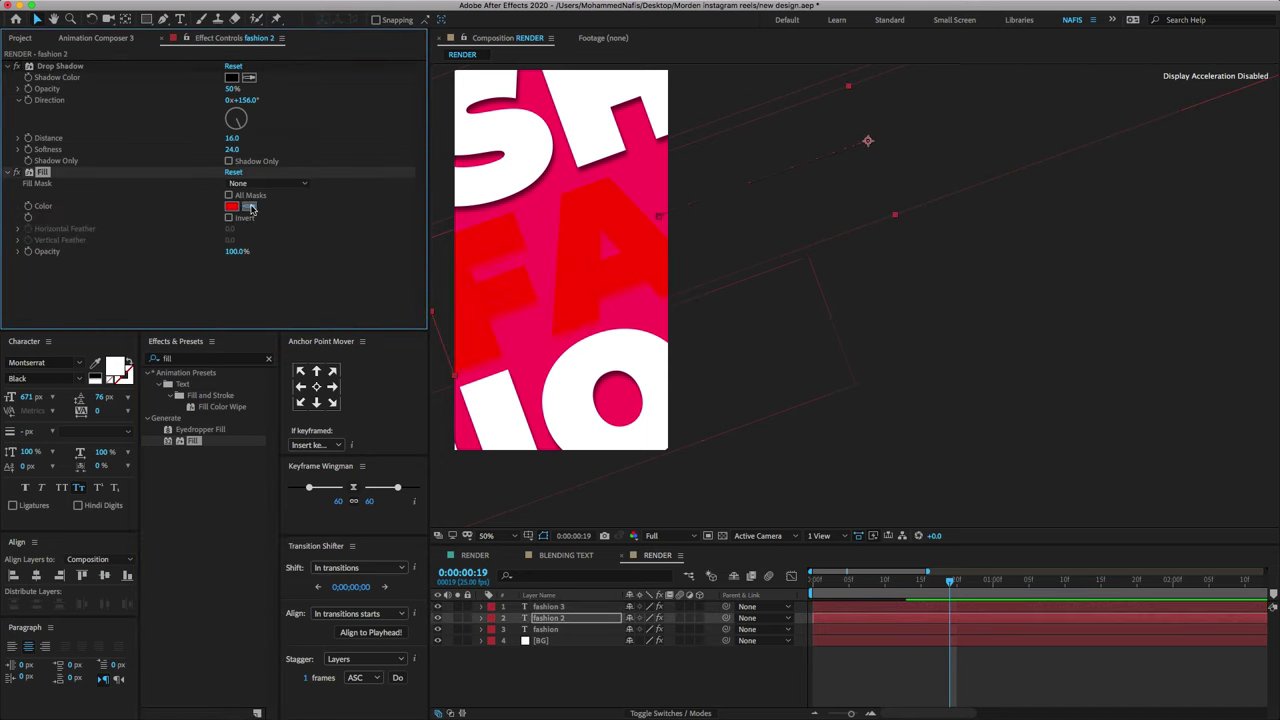
pyautogui.click(535, 99)
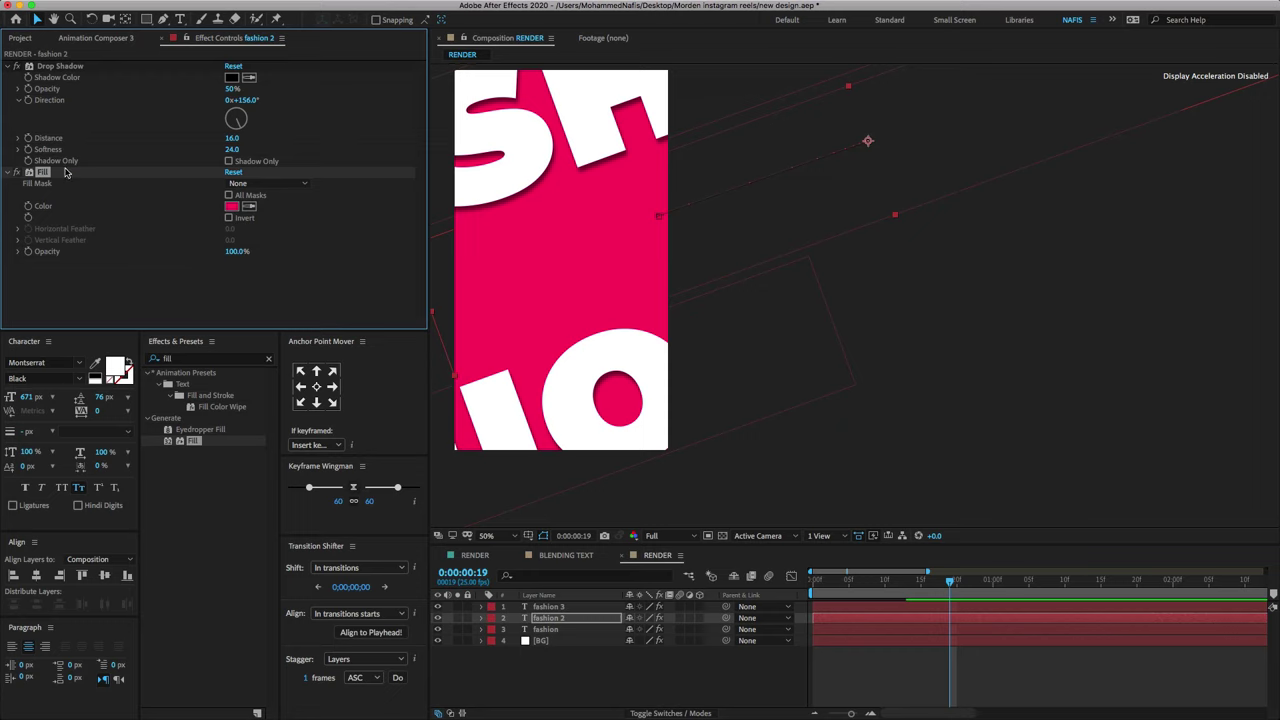
pyautogui.moveTo(65, 172); pyautogui.dragTo(71, 66)
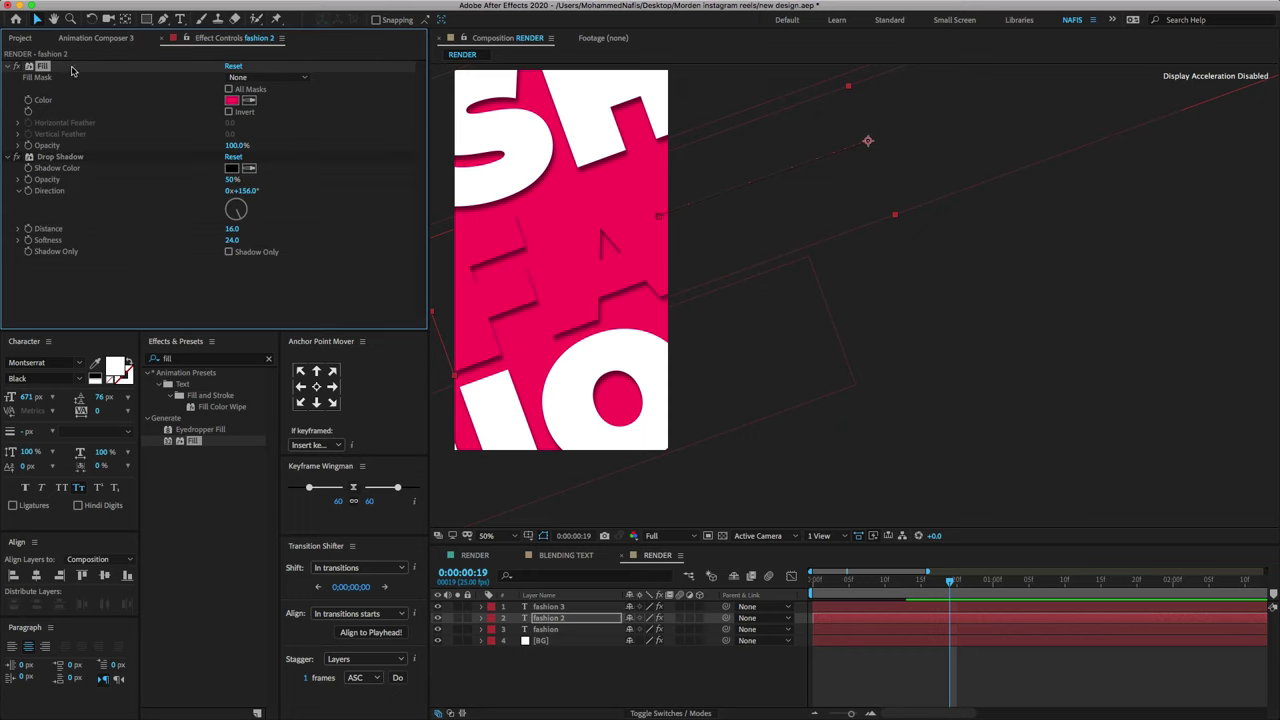
# Move Fill above Drop Shadow on the fashion and fashion 3 layers too
pyautogui.click(179, 280)
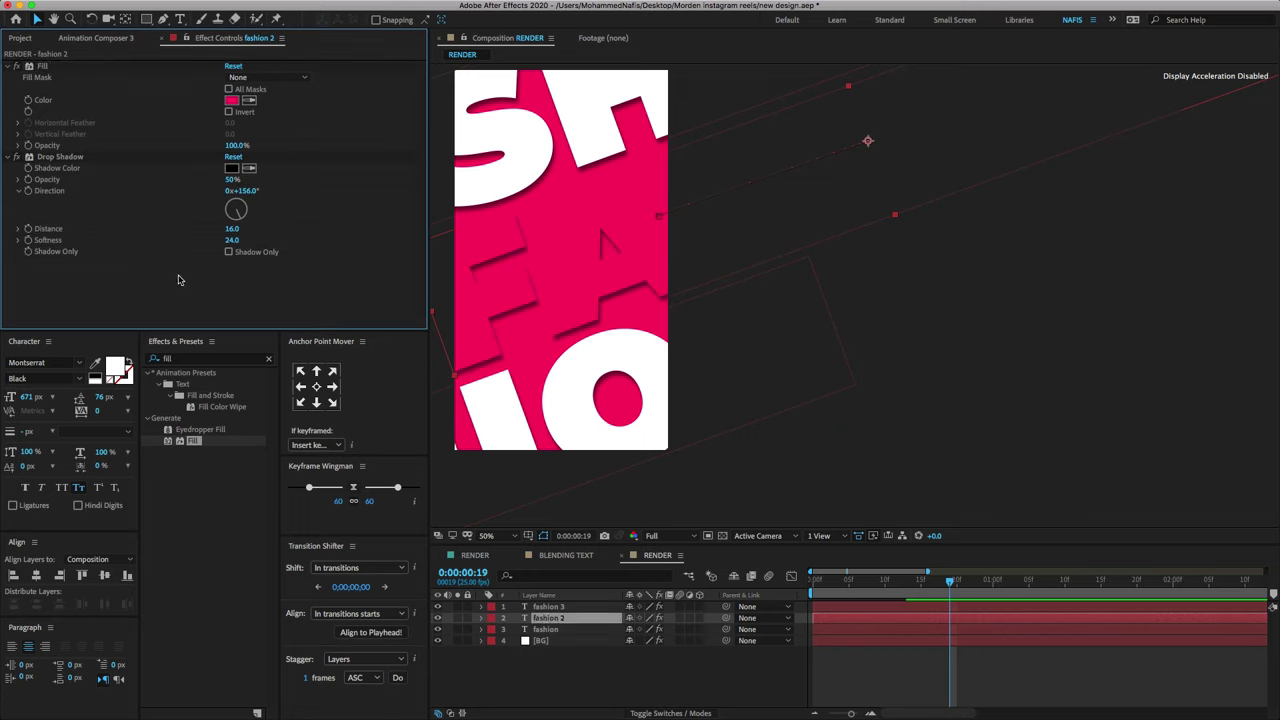
pyautogui.click(43, 68)
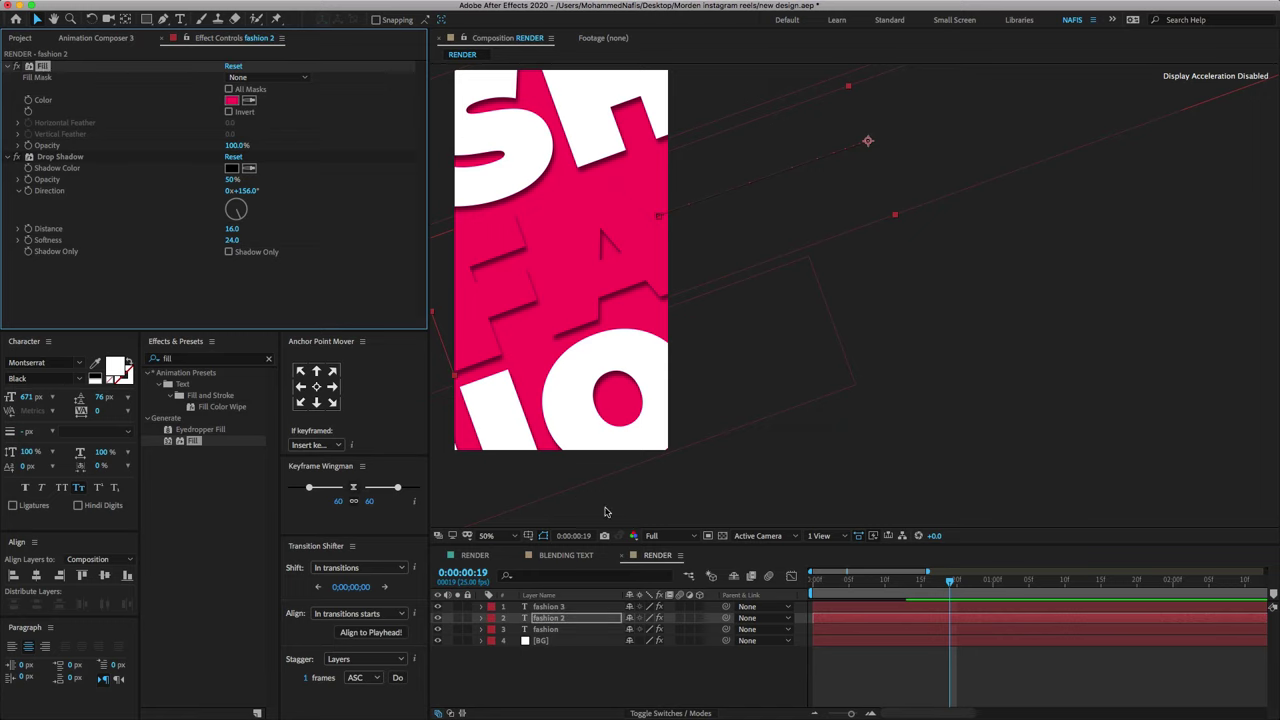
pyautogui.click(596, 607)
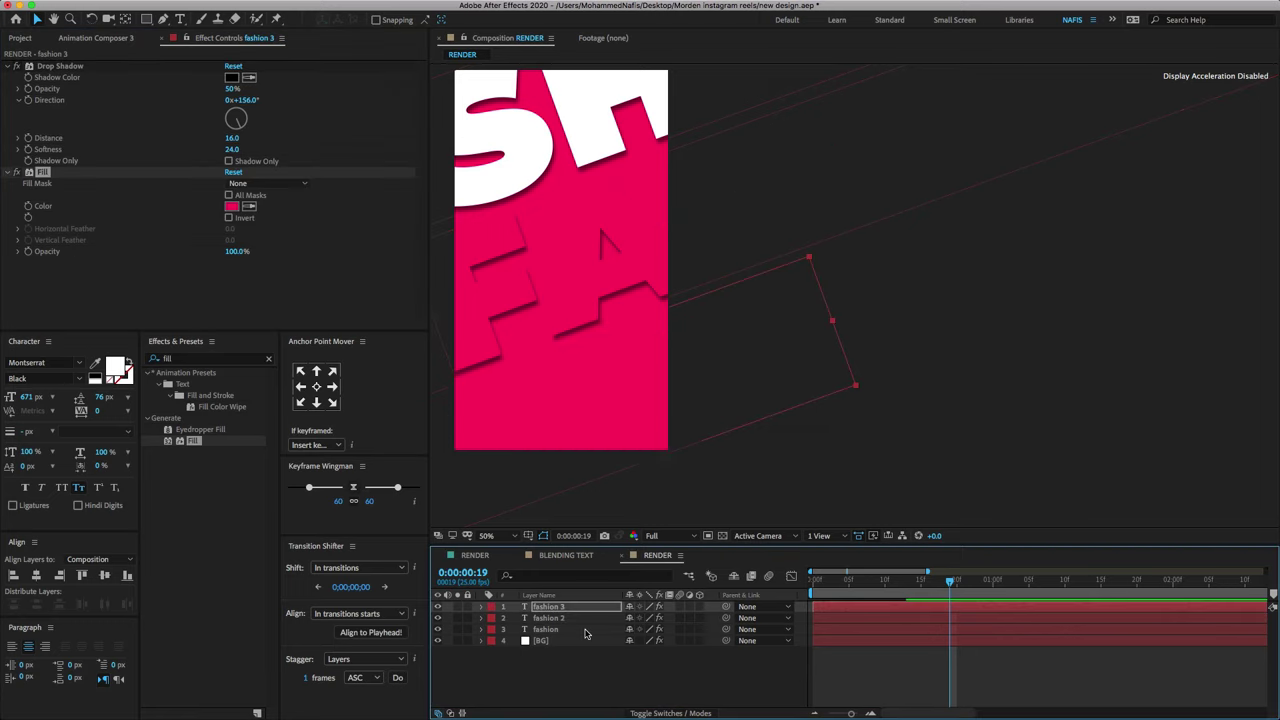
pyautogui.click(585, 631)
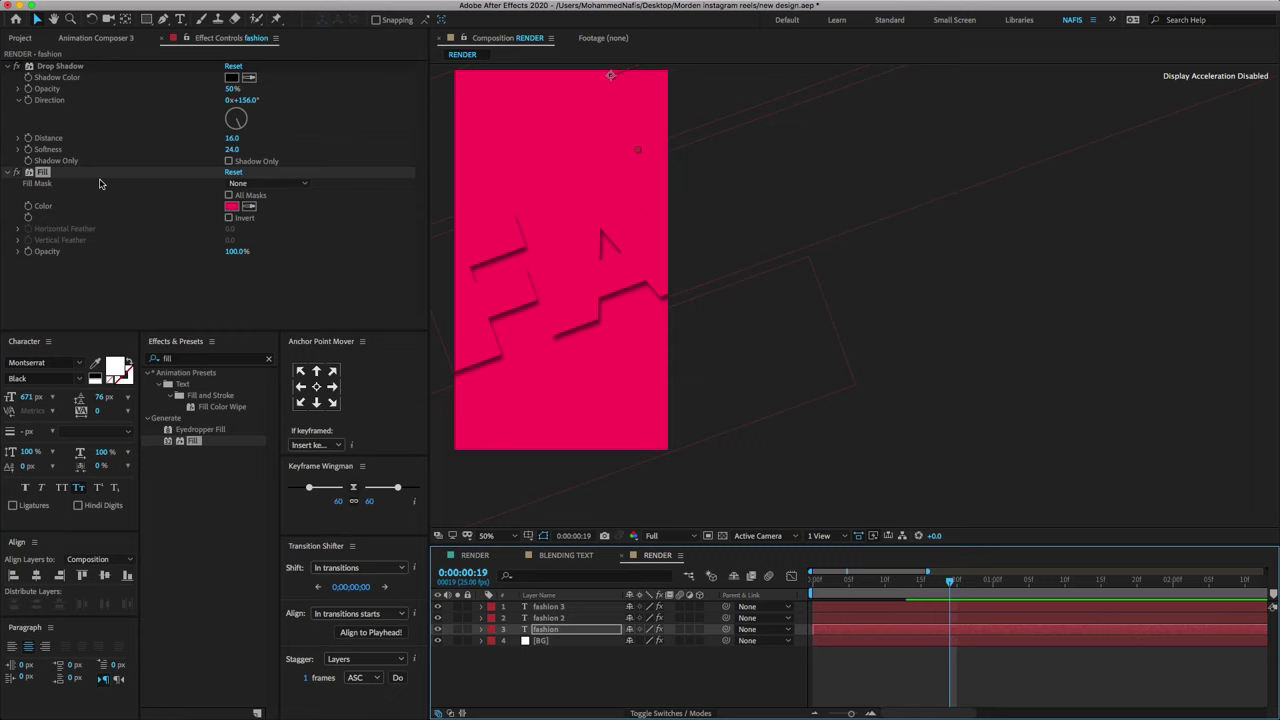
pyautogui.moveTo(99, 174); pyautogui.dragTo(97, 71)
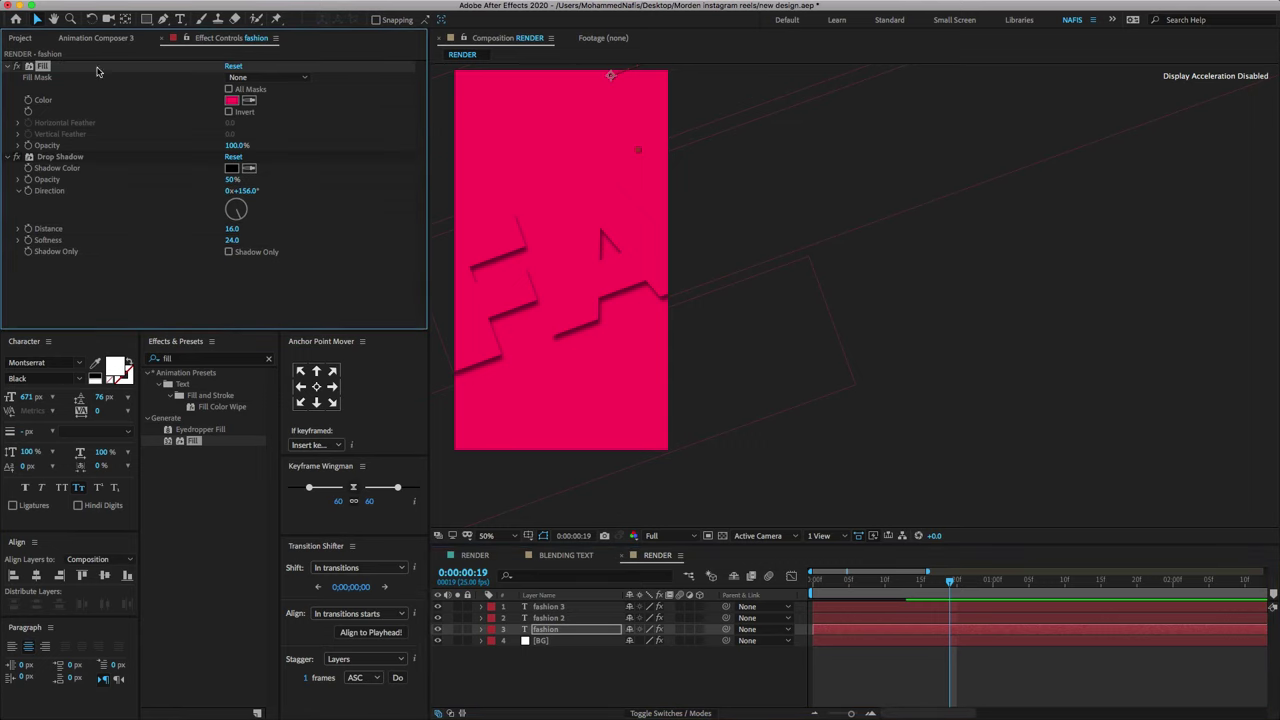
pyautogui.click(548, 608)
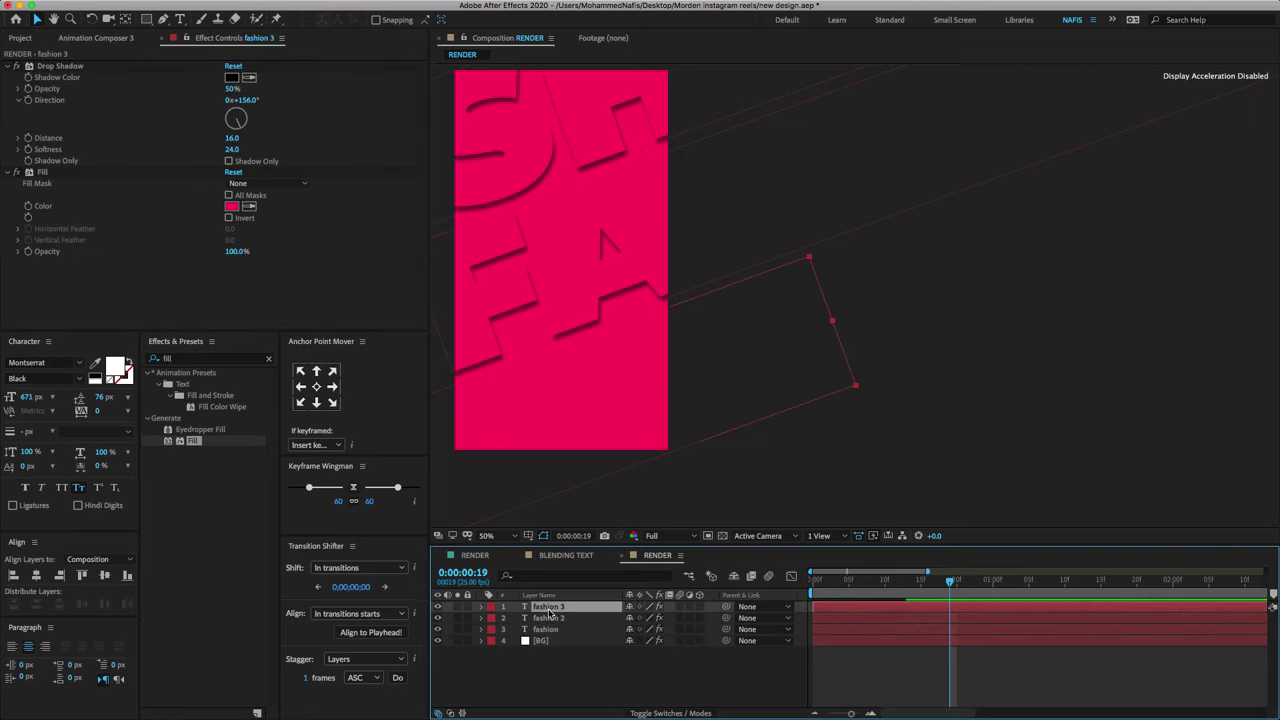
pyautogui.click(549, 618)
pyautogui.click(546, 630)
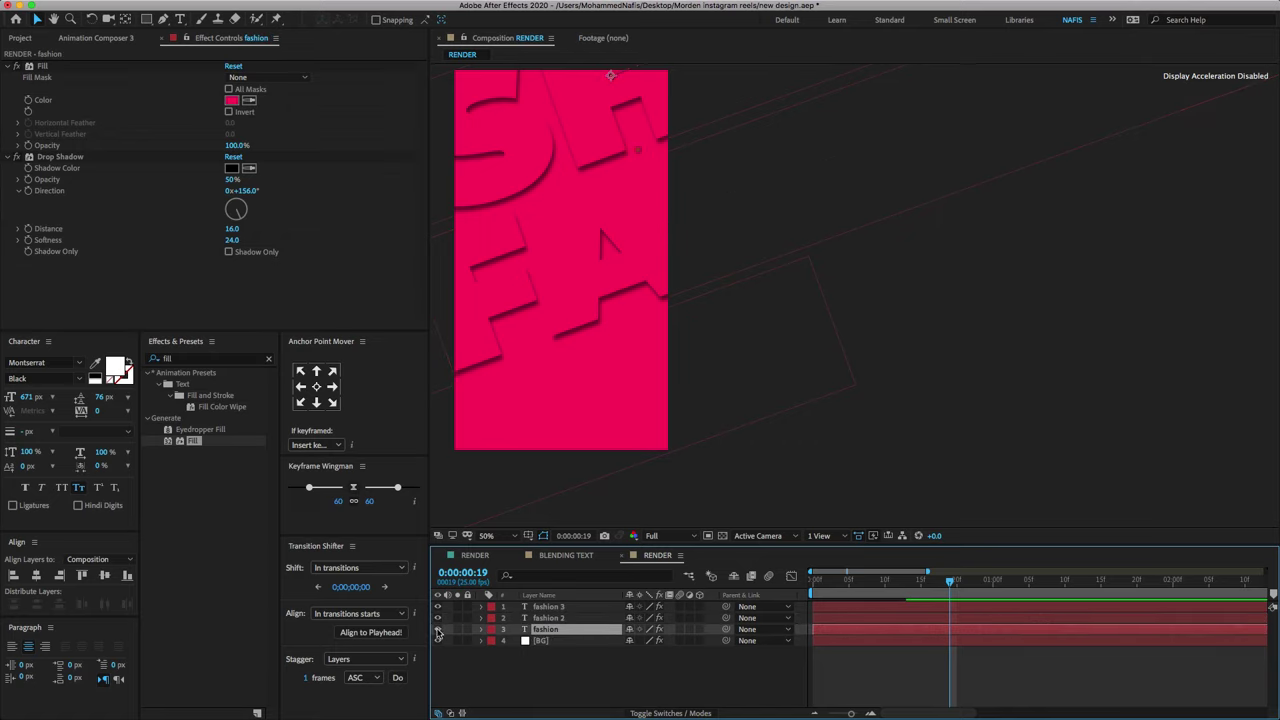
pyautogui.click(437, 631)
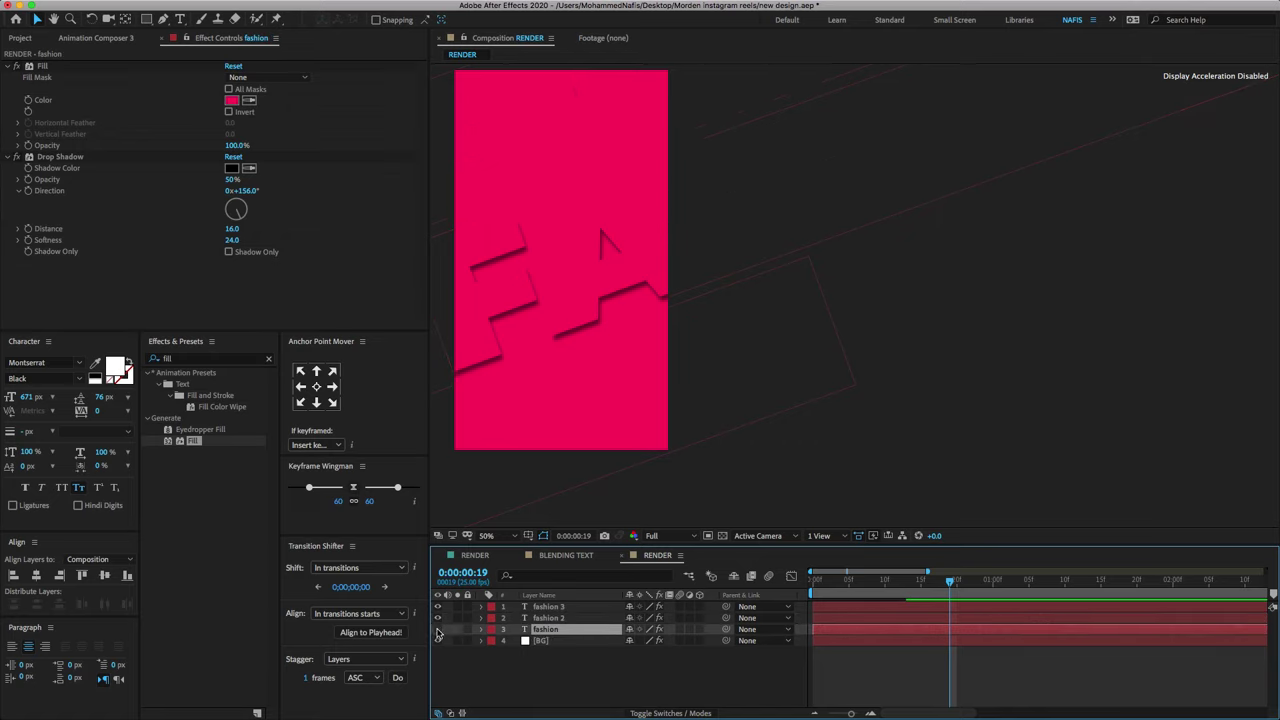
pyautogui.click(538, 621)
pyautogui.click(545, 611)
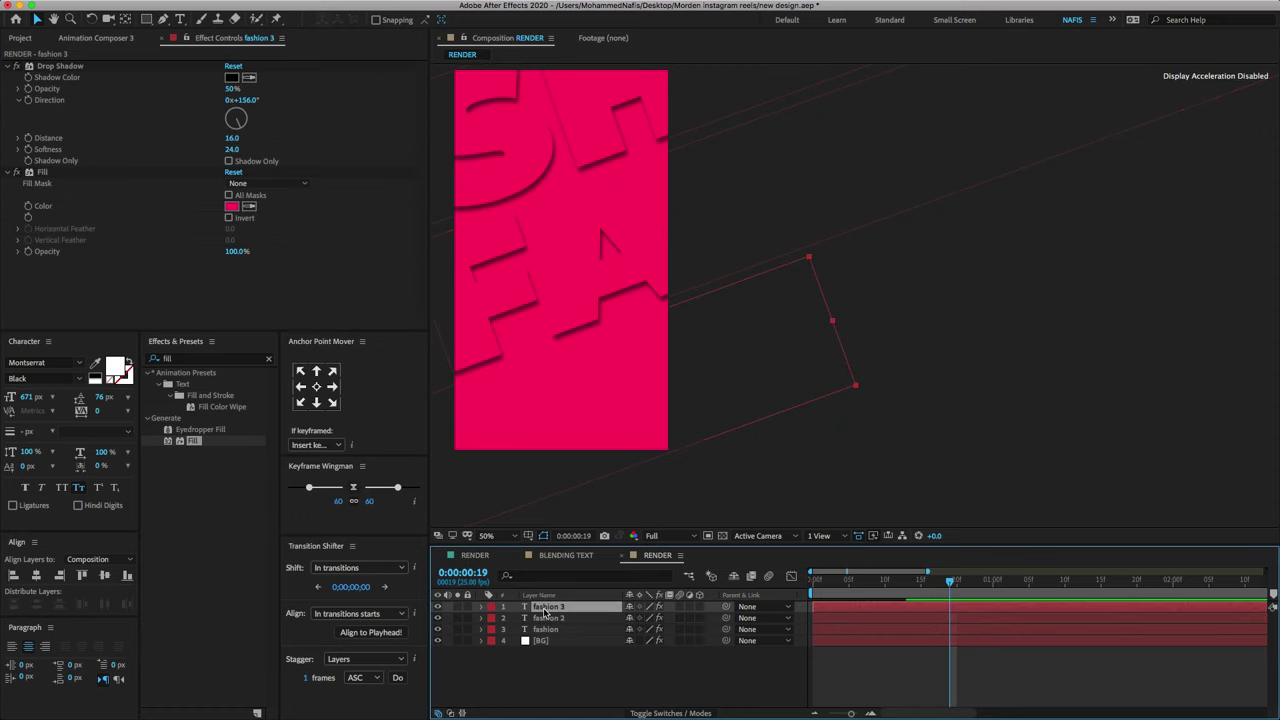
pyautogui.moveTo(50, 172); pyautogui.dragTo(70, 70)
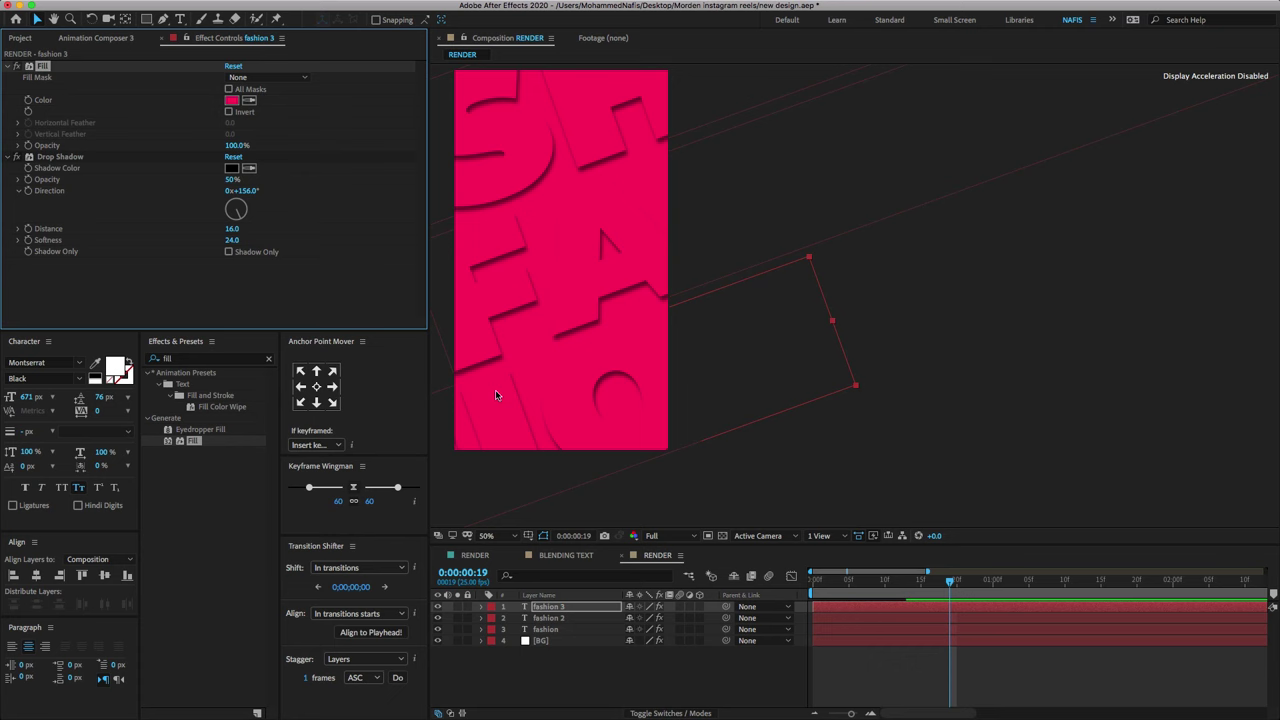
# Change the Drop Shadow direction from 156° to 230° on fashion, fashion 2 and fashion 3
pyautogui.click(578, 330)
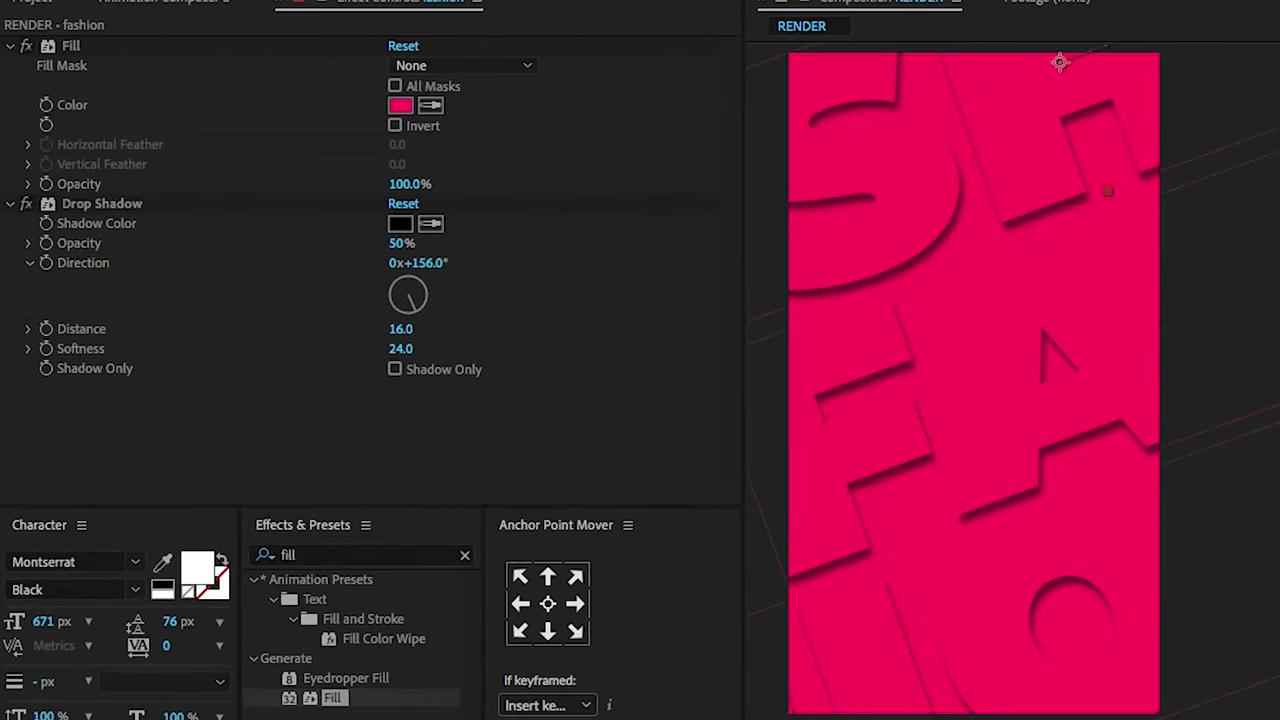
pyautogui.click(398, 312)
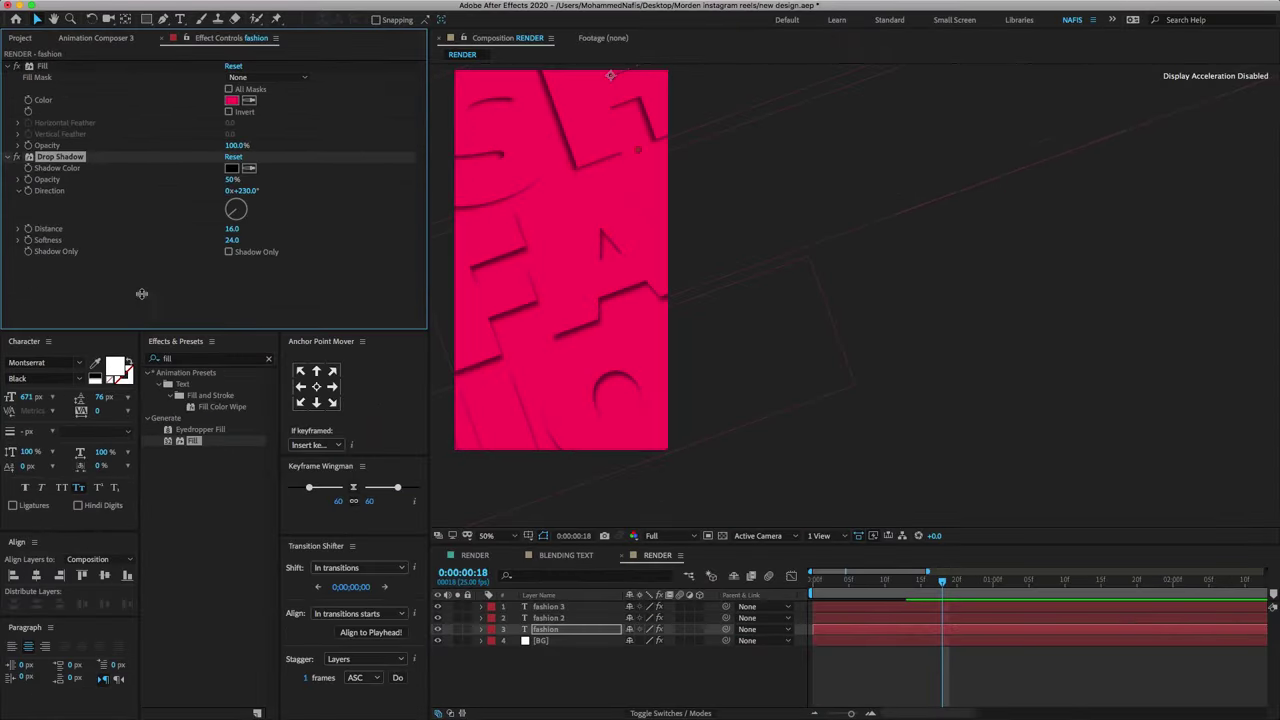
pyautogui.click(549, 618)
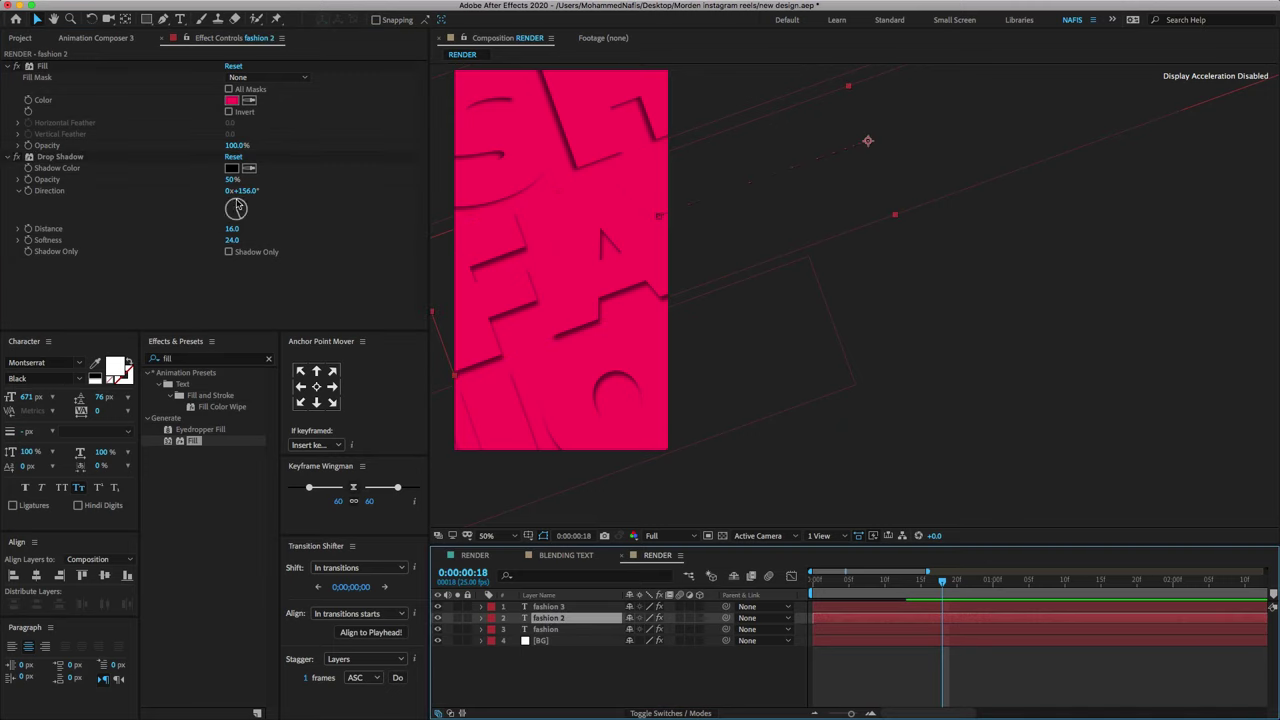
pyautogui.click(242, 191)
pyautogui.write('0x+23')
pyautogui.press('Return')
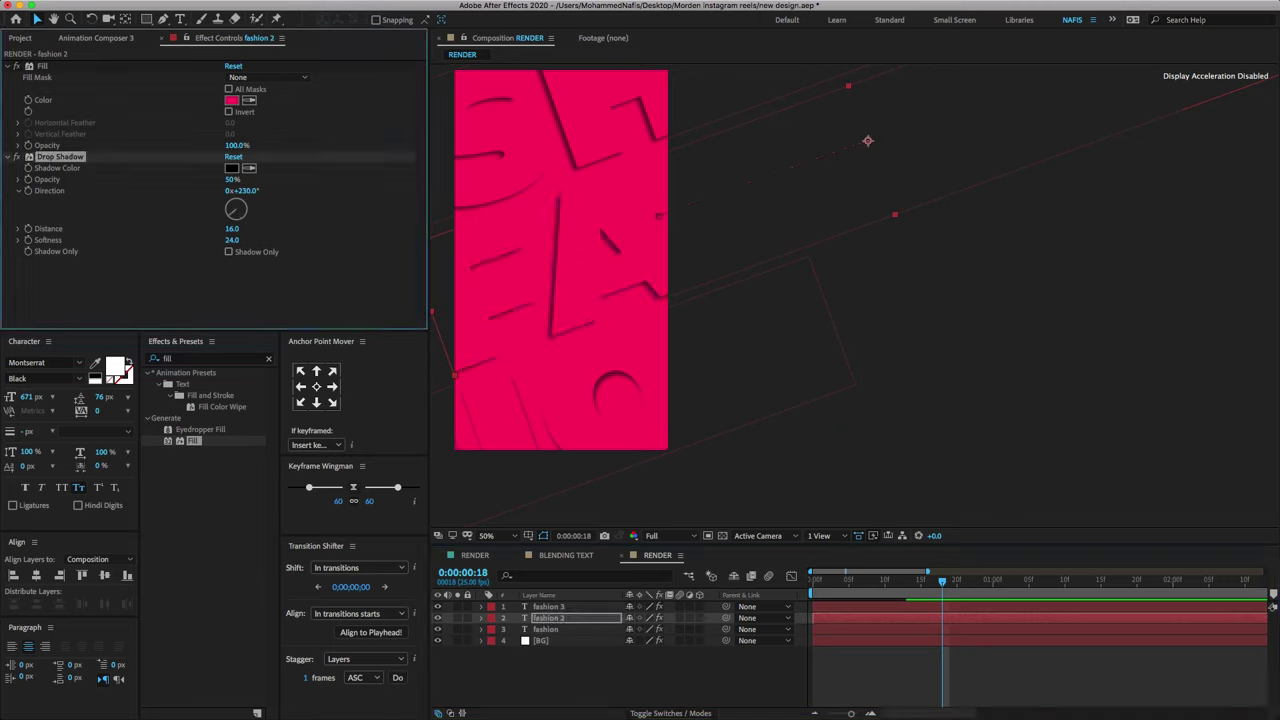
pyautogui.click(567, 607)
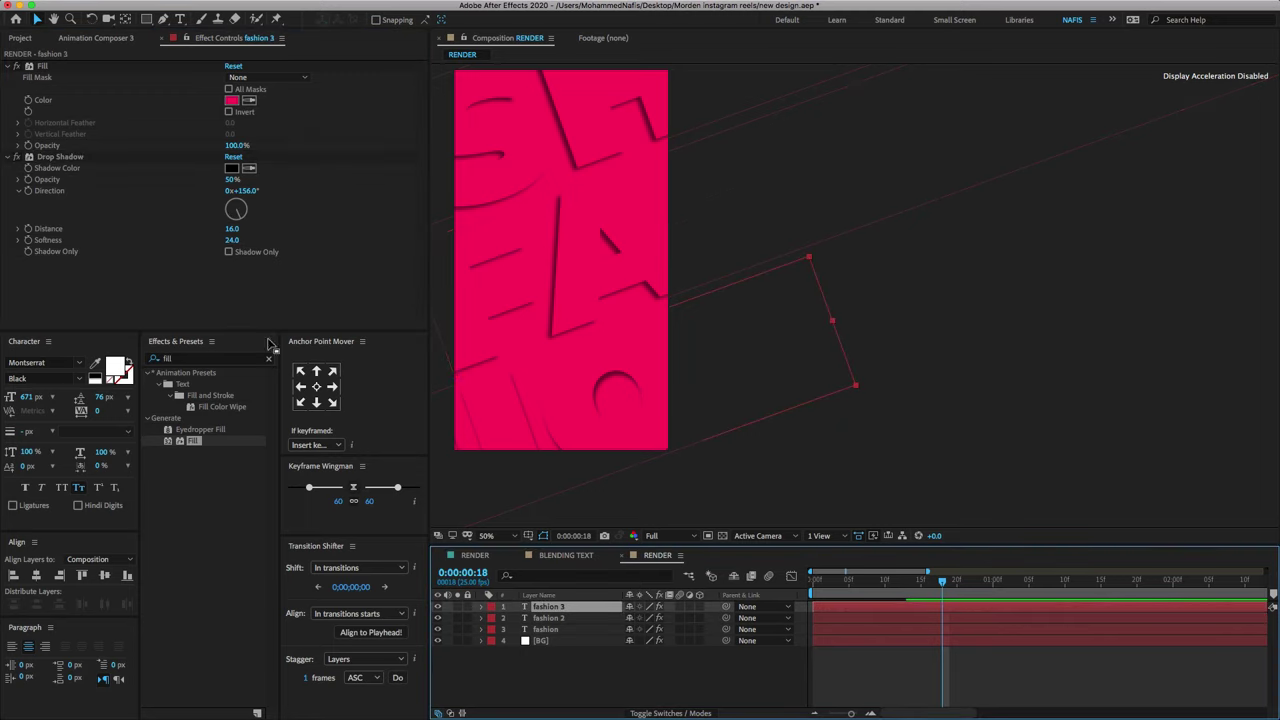
pyautogui.click(250, 195)
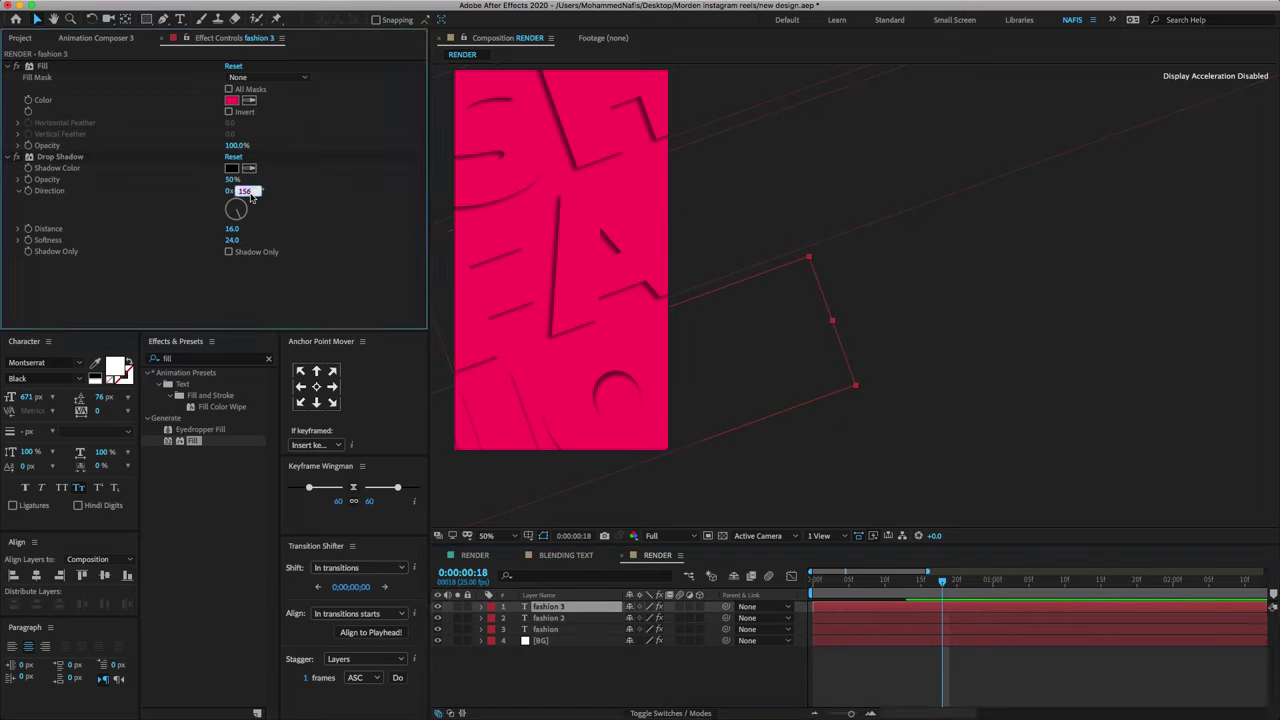
pyautogui.write('230')
pyautogui.press('Return')
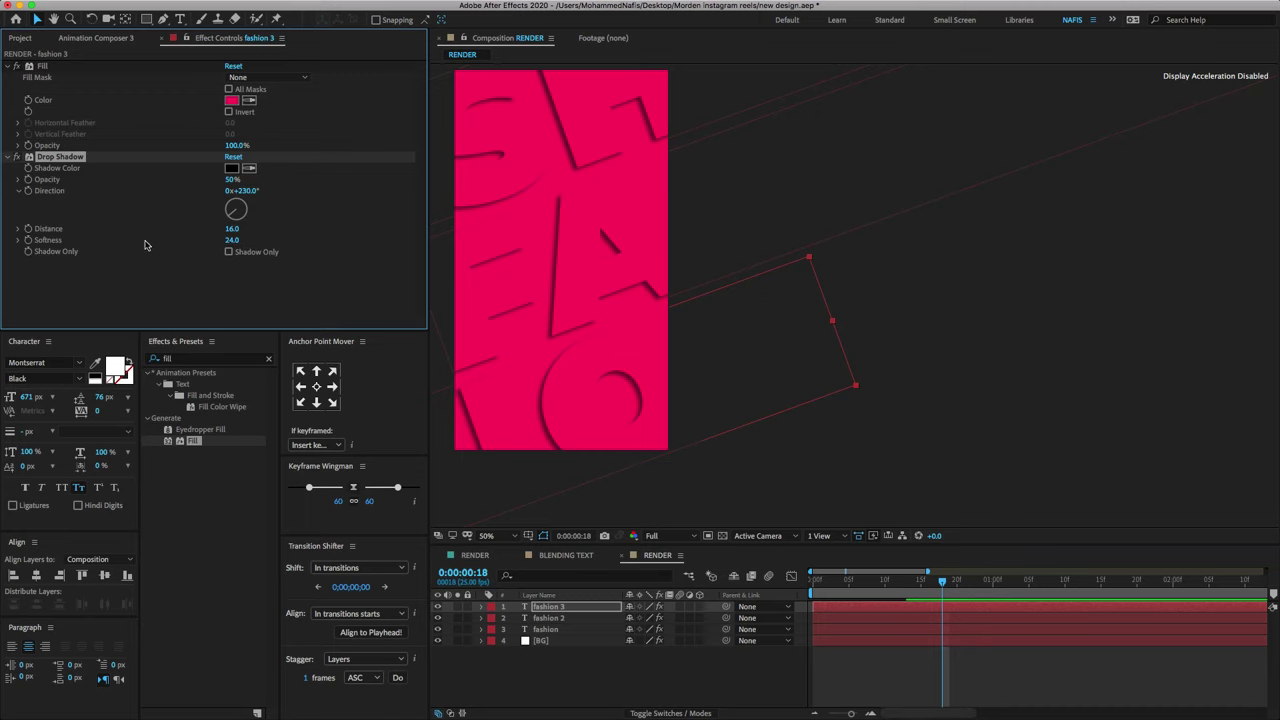
# Pre-compose the fashion, fashion 2 and fashion 3 layers into a comp named BIG TEXT ANIMATED
pyautogui.click(587, 632)
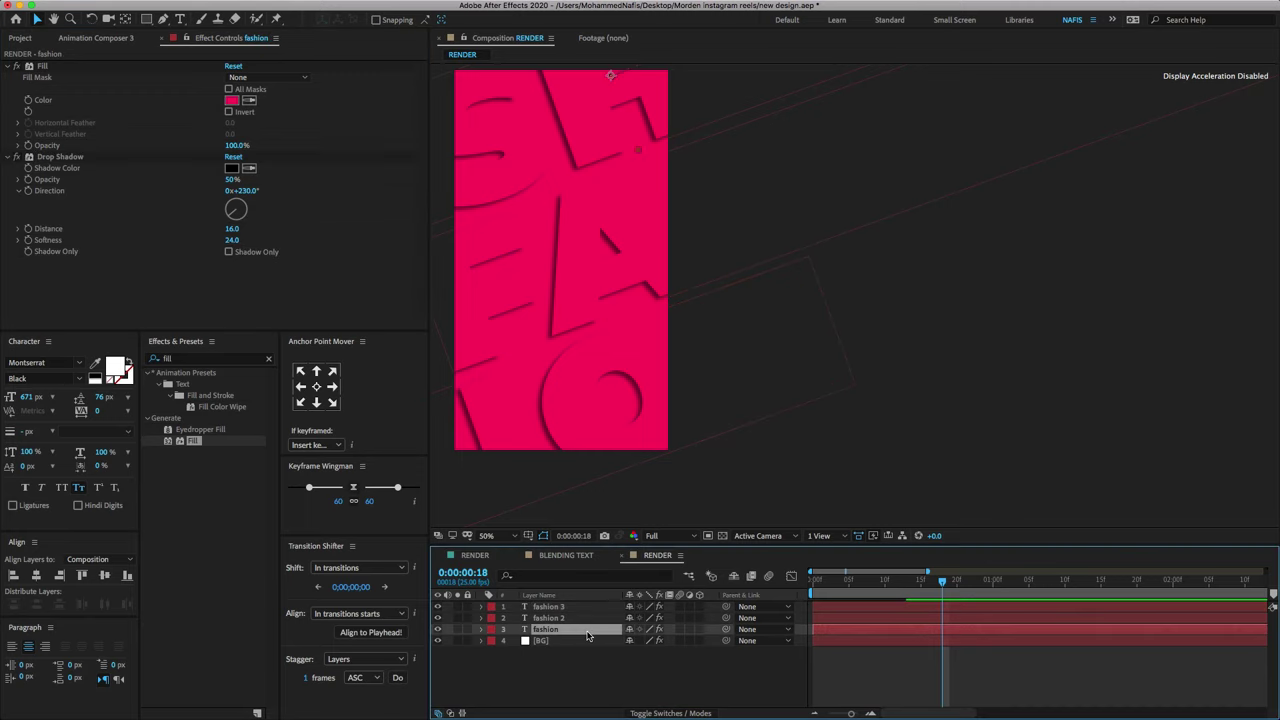
pyautogui.keyDown('shift'); pyautogui.click(589, 607); pyautogui.keyUp('shift')
pyautogui.rightClick(589, 607)
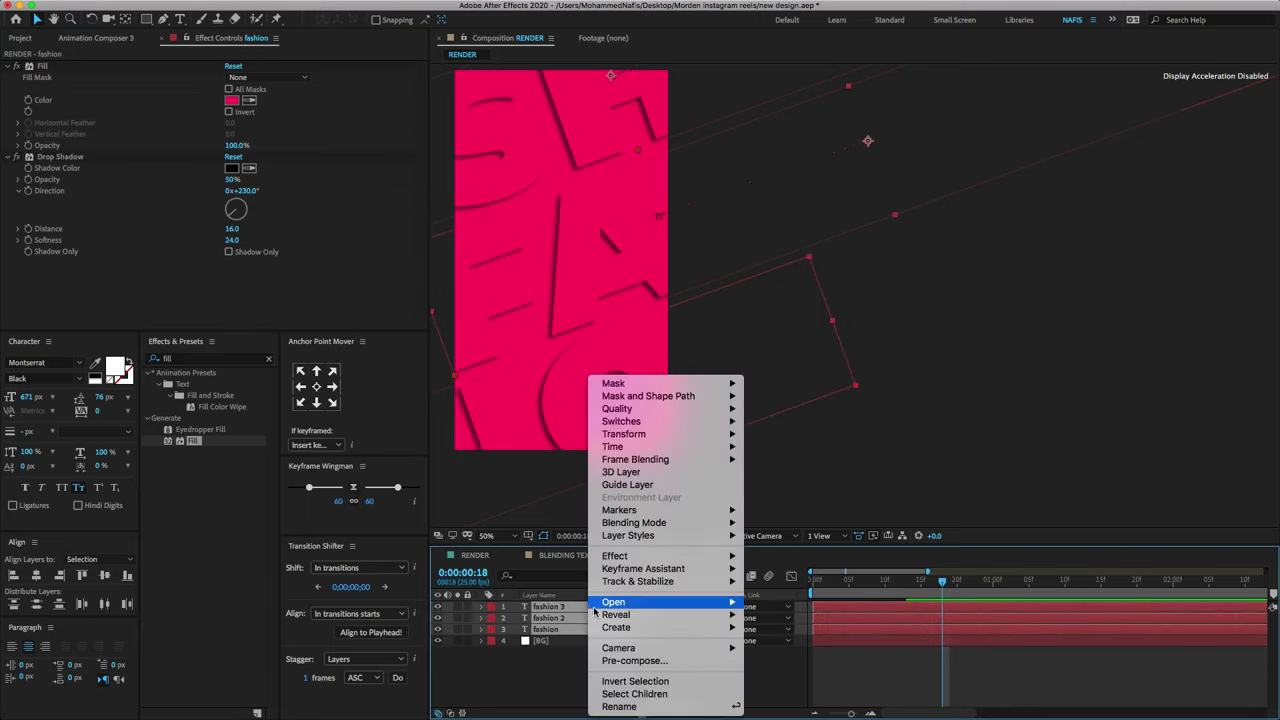
pyautogui.click(614, 660)
pyautogui.write('BIG TEXT ANIMATED')
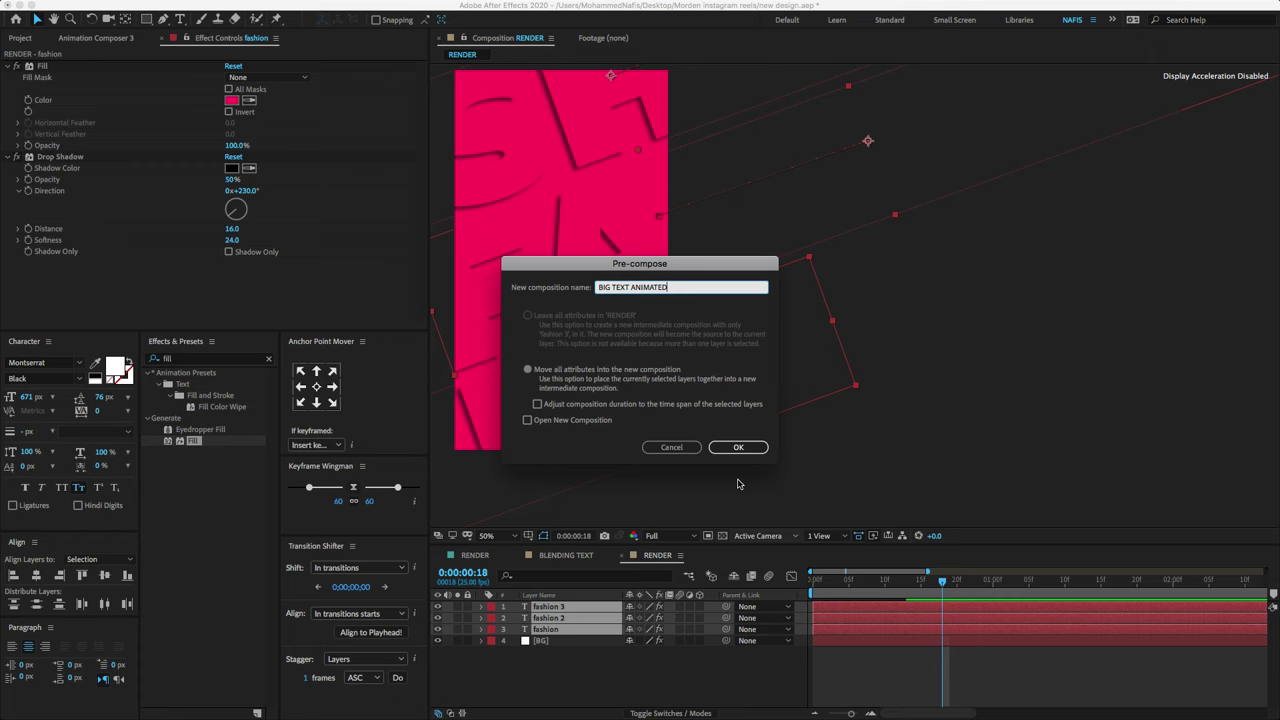
pyautogui.click(726, 450)
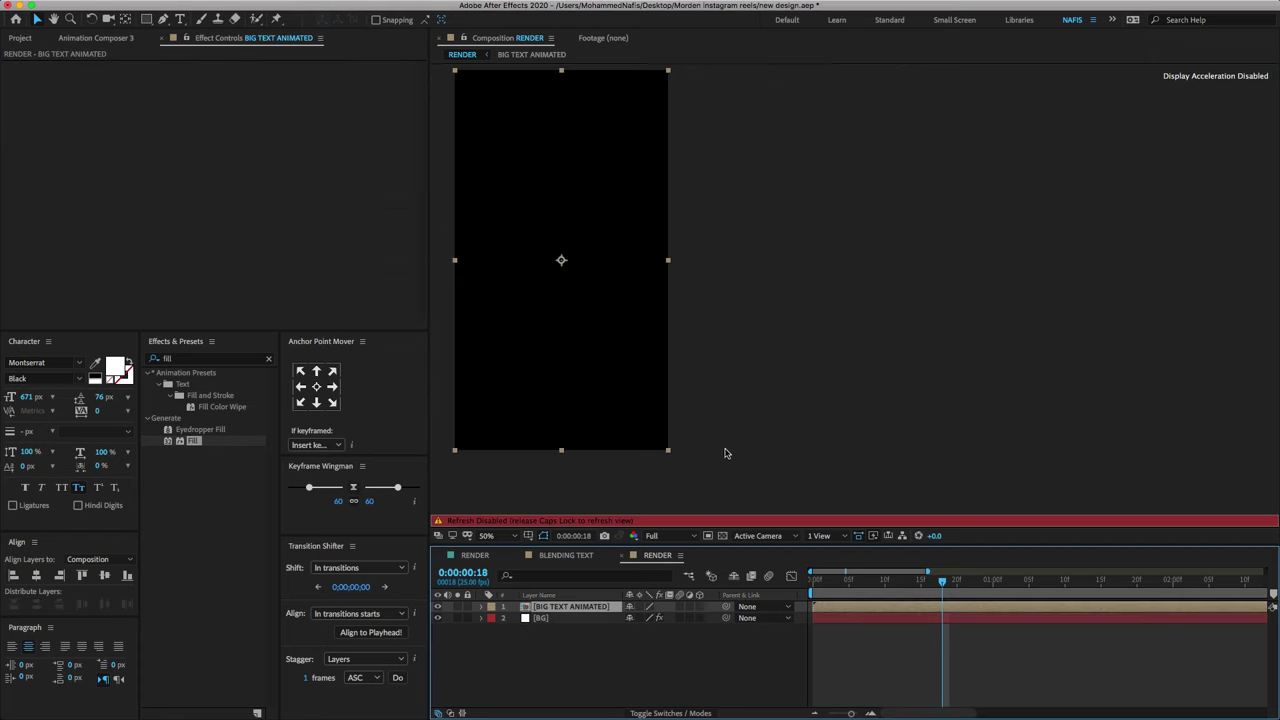
pyautogui.press('capslock')
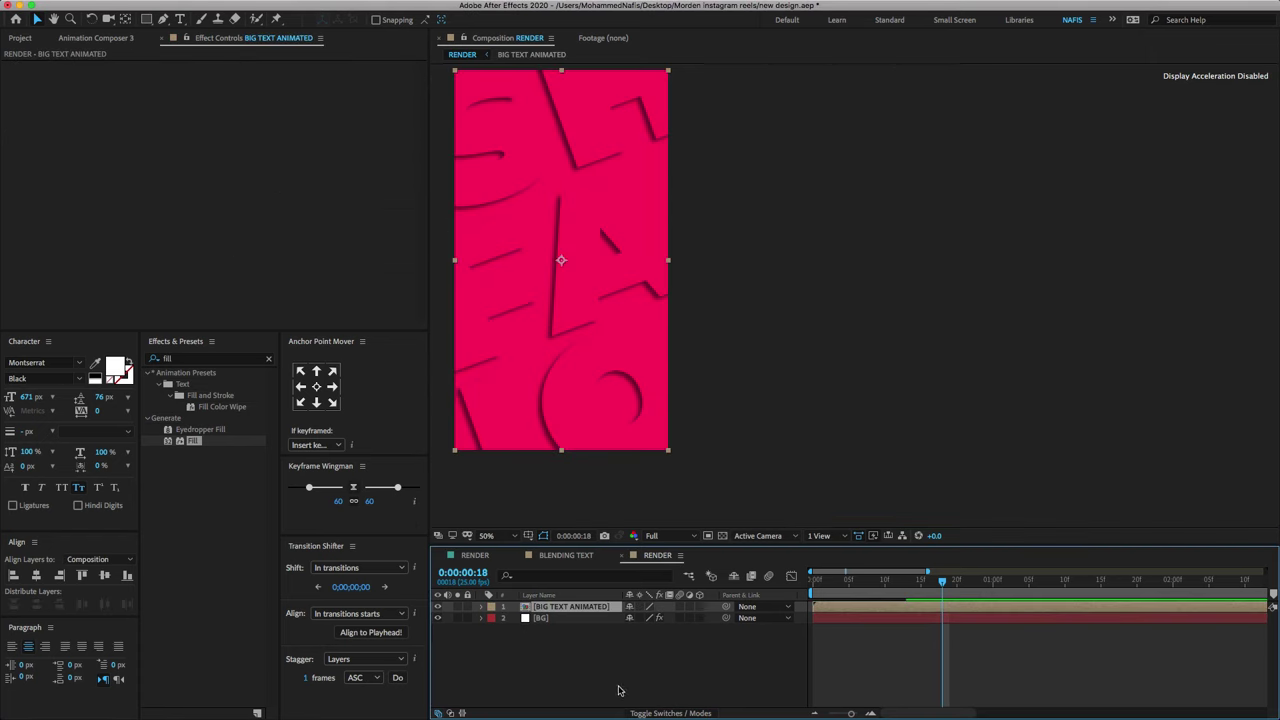
pyautogui.click(582, 659)
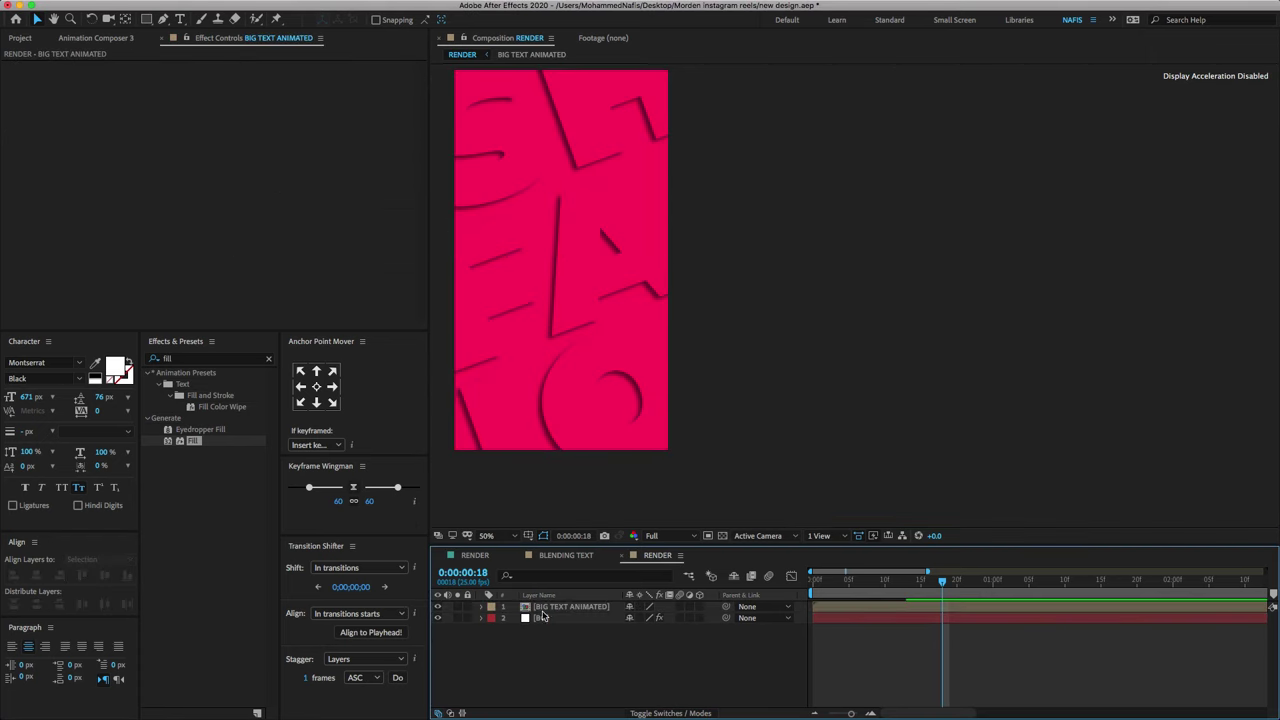
# Create a text layer reading 'fashion' in Montserrat Bold at 100 px
pyautogui.click(181, 21)
pyautogui.click(516, 241)
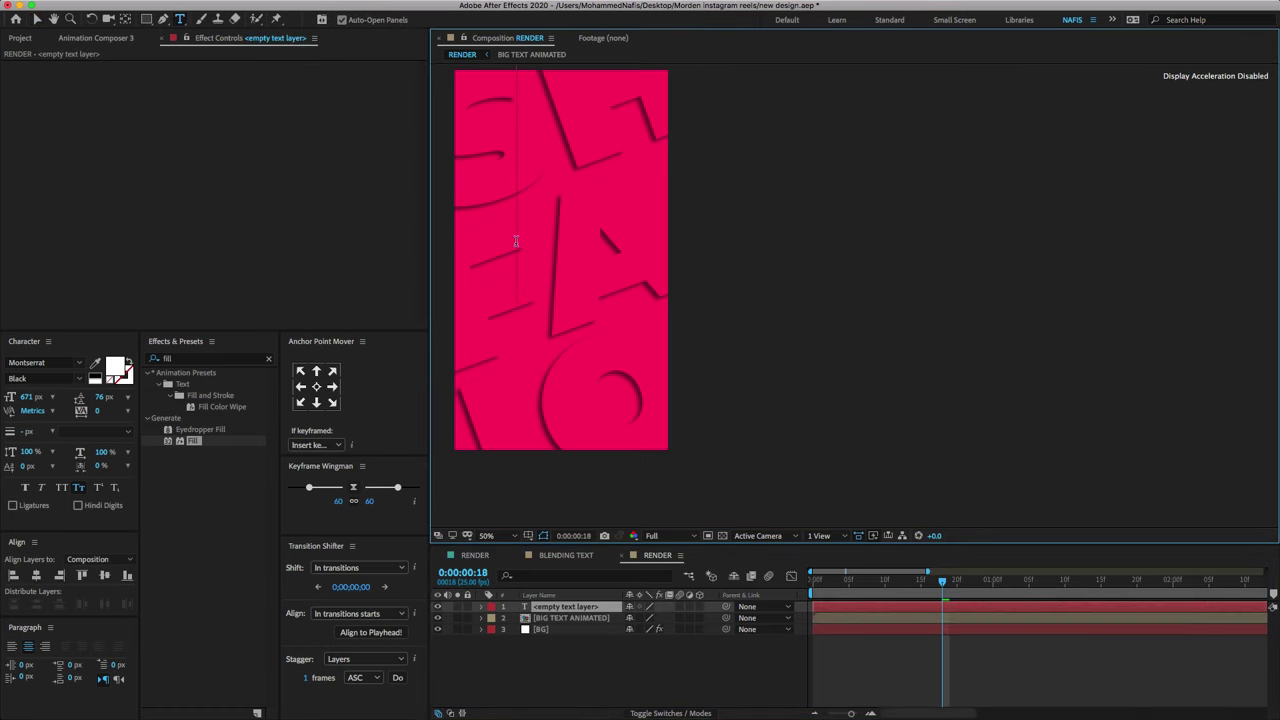
pyautogui.write('f')
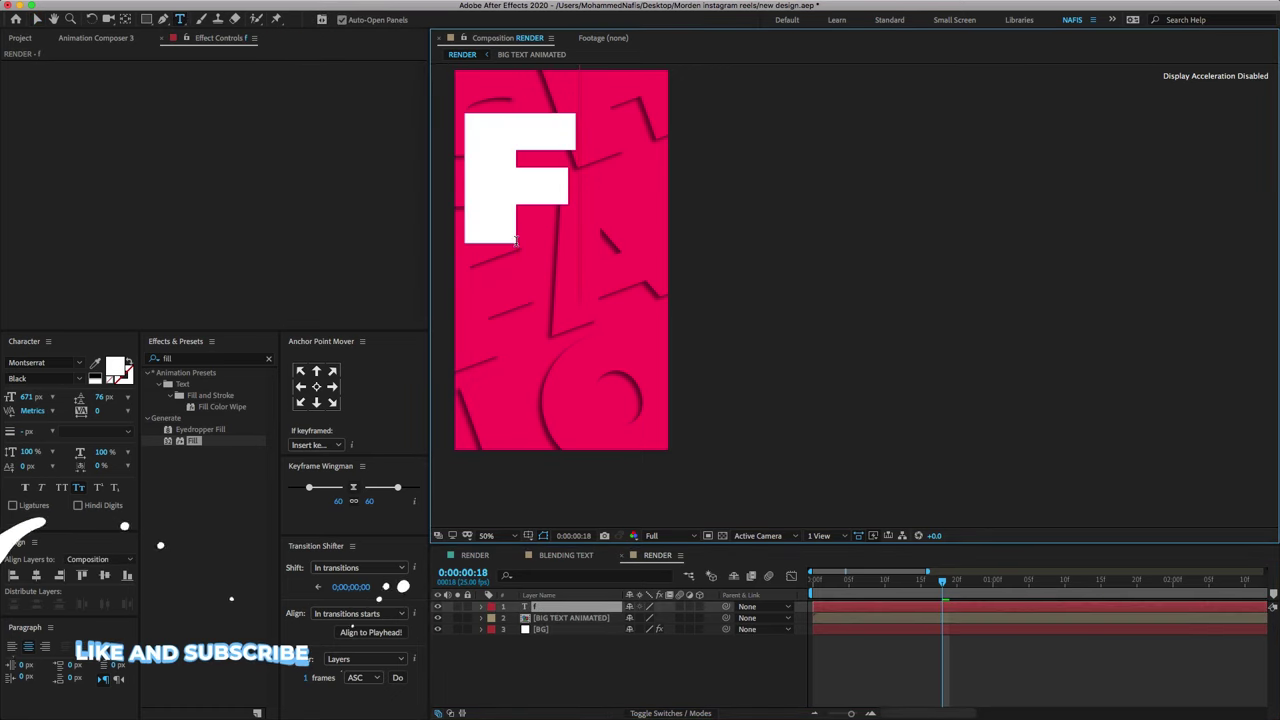
pyautogui.press('super+a')
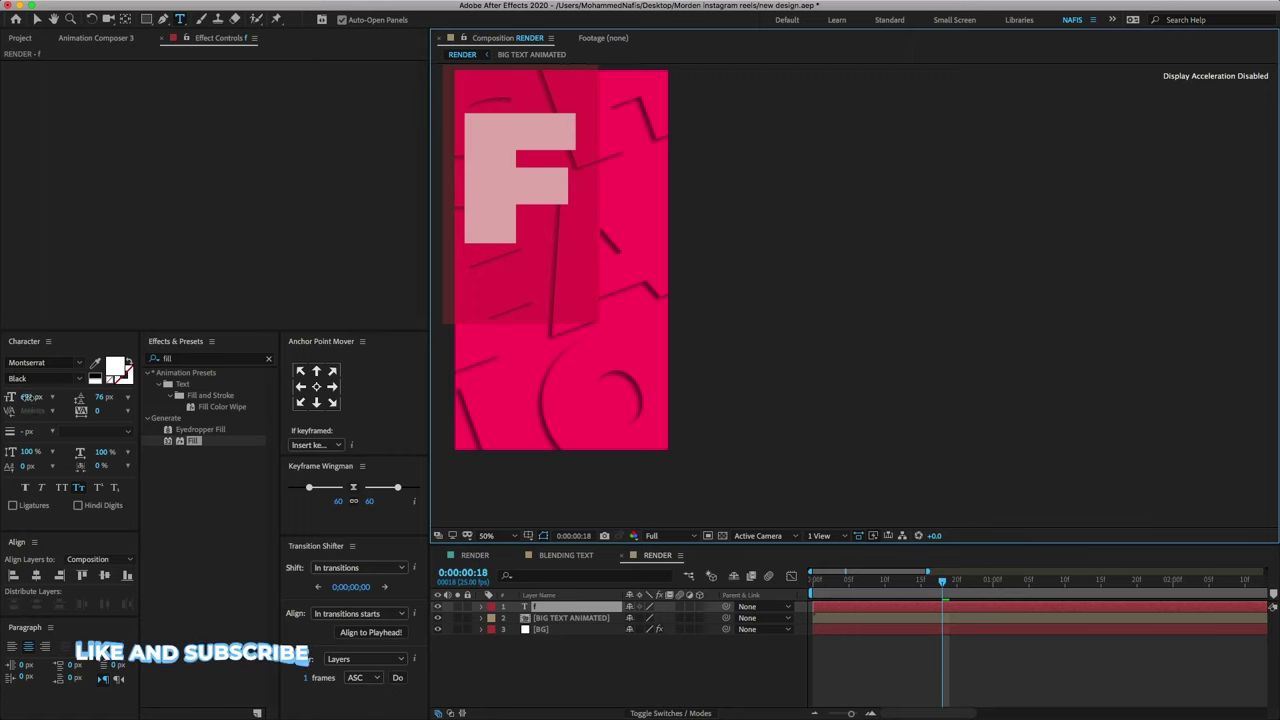
pyautogui.moveTo(12, 397); pyautogui.dragTo(8, 397)
pyautogui.click(30, 397)
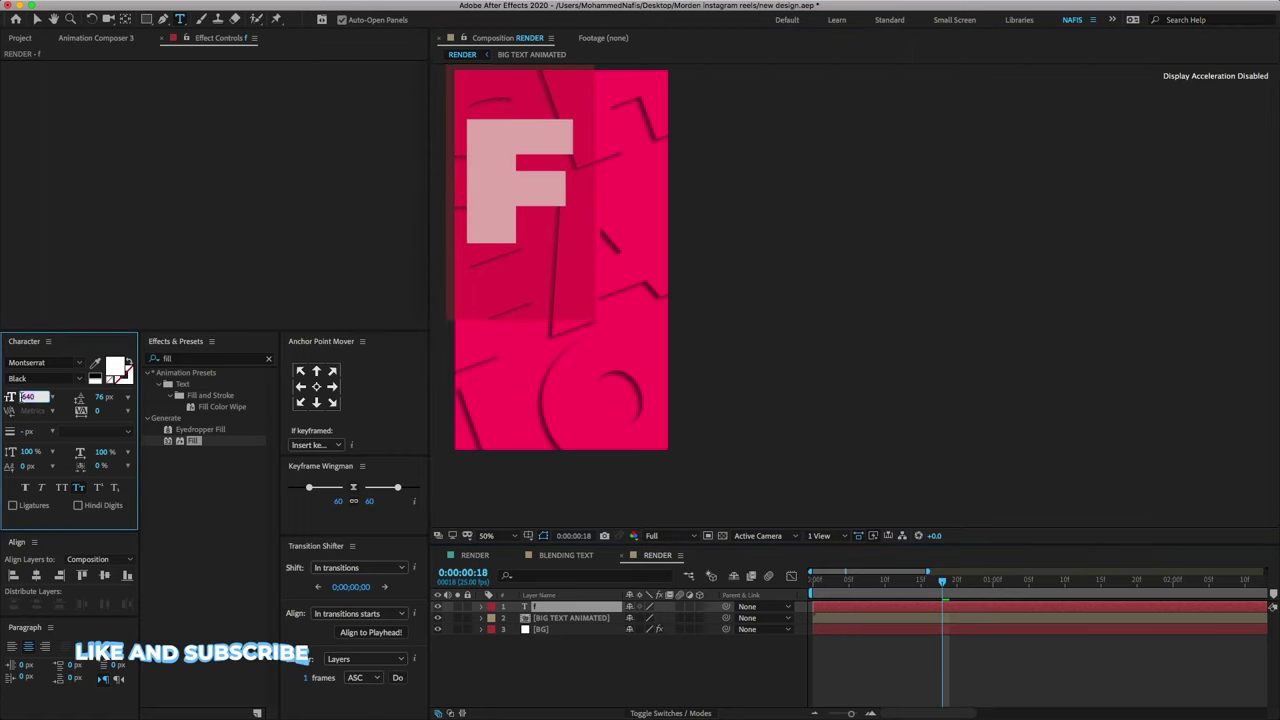
pyautogui.write('100')
pyautogui.press('Return')
pyautogui.click(45, 378)
pyautogui.click(40, 562)
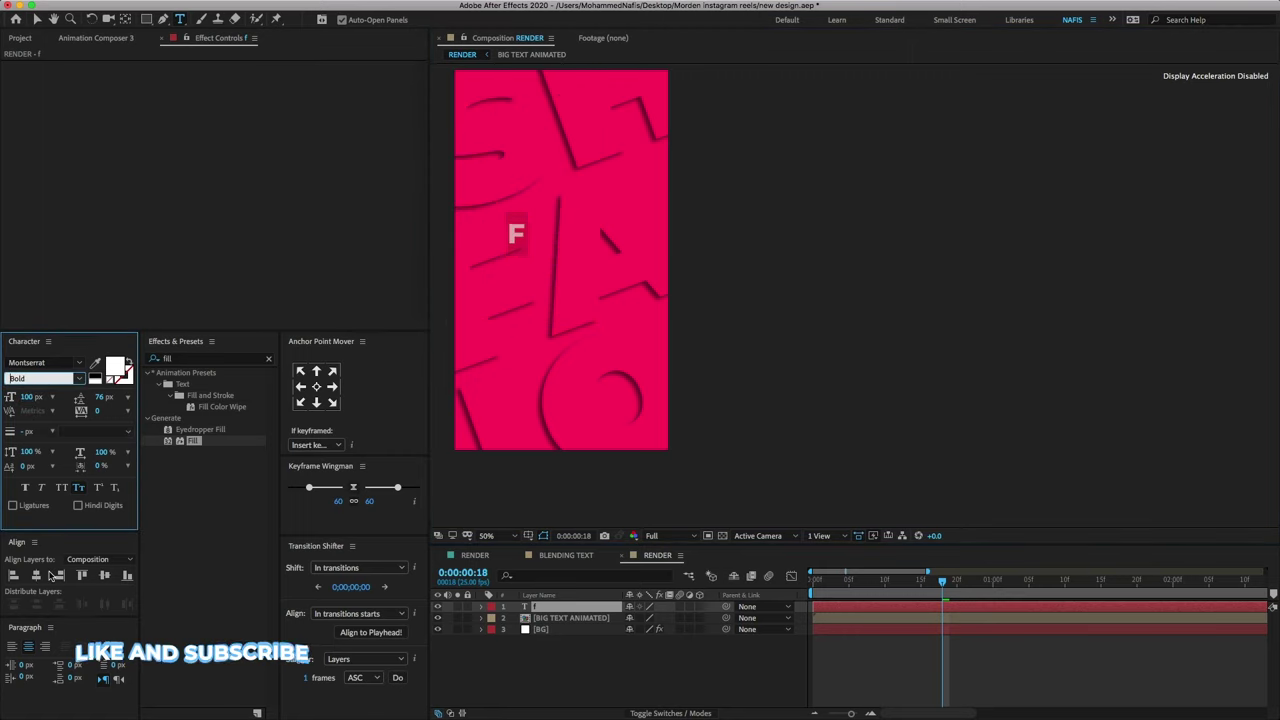
pyautogui.write('fa')
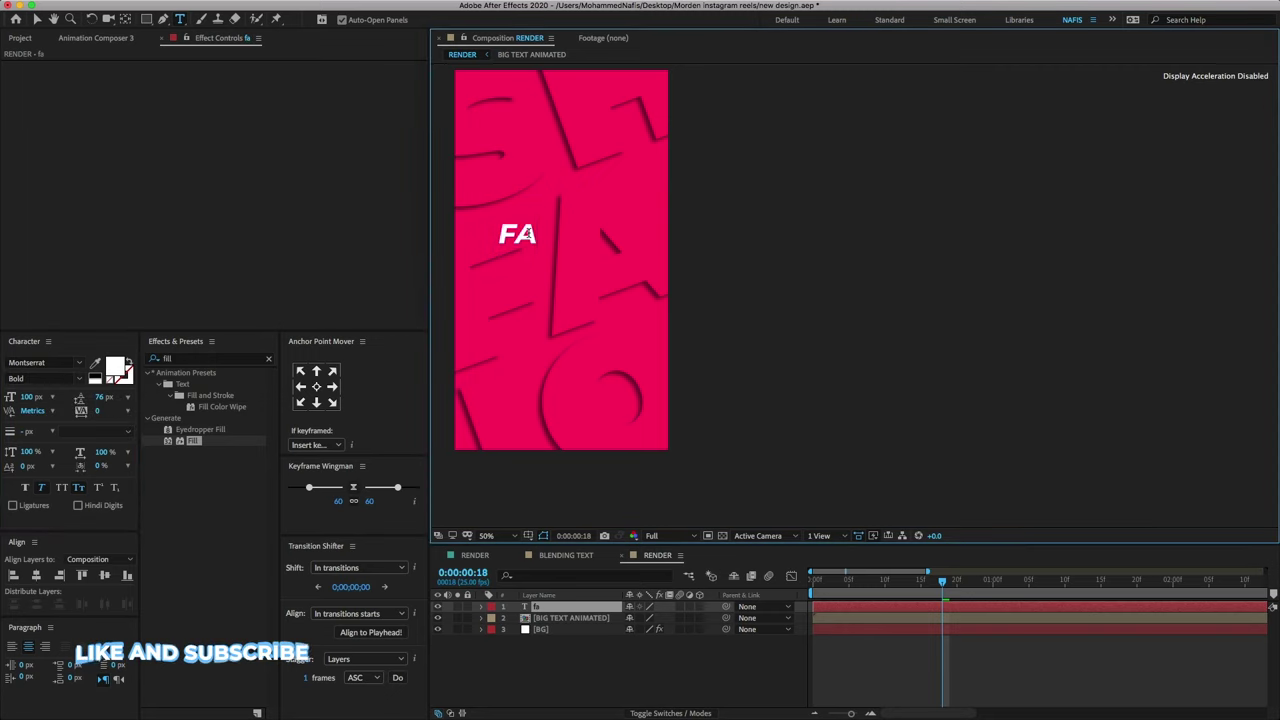
pyautogui.write('shion')
pyautogui.press('Escape')
# Centre the FASHION title horizontally and vertically in the composition
pyautogui.press('v')
pyautogui.hotkey('ctrl', 'Home')
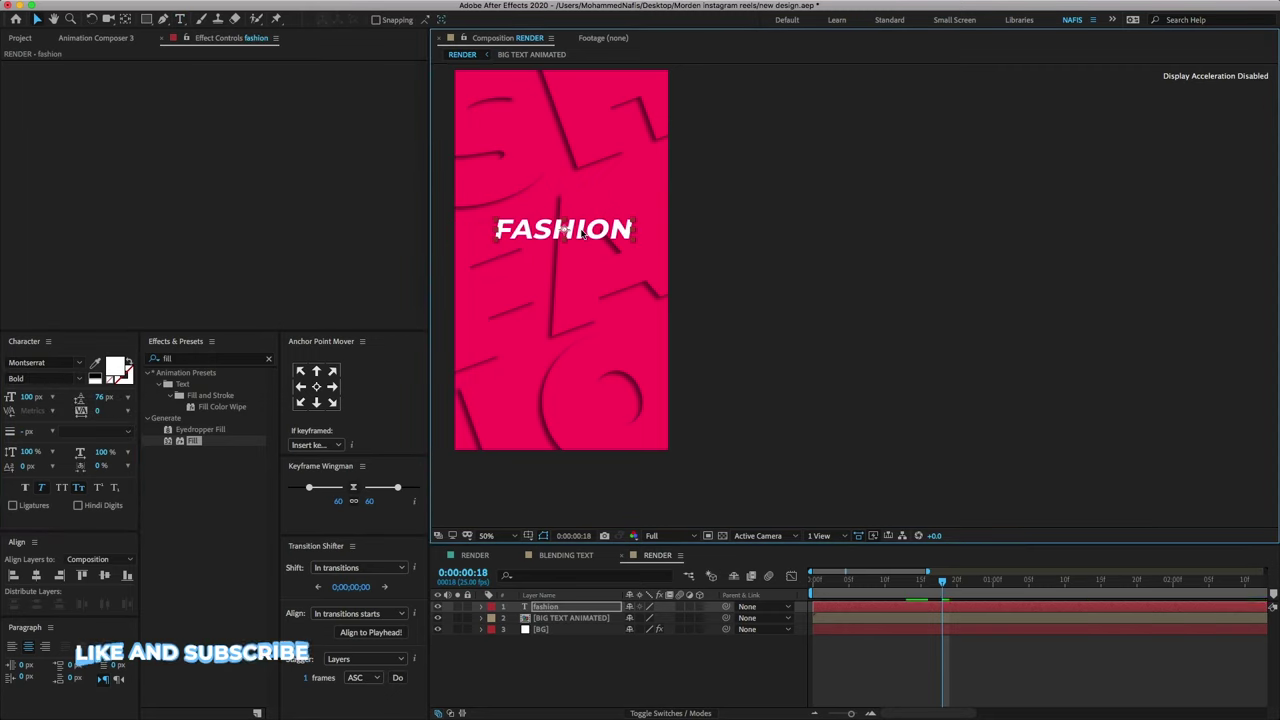
pyautogui.click(104, 575)
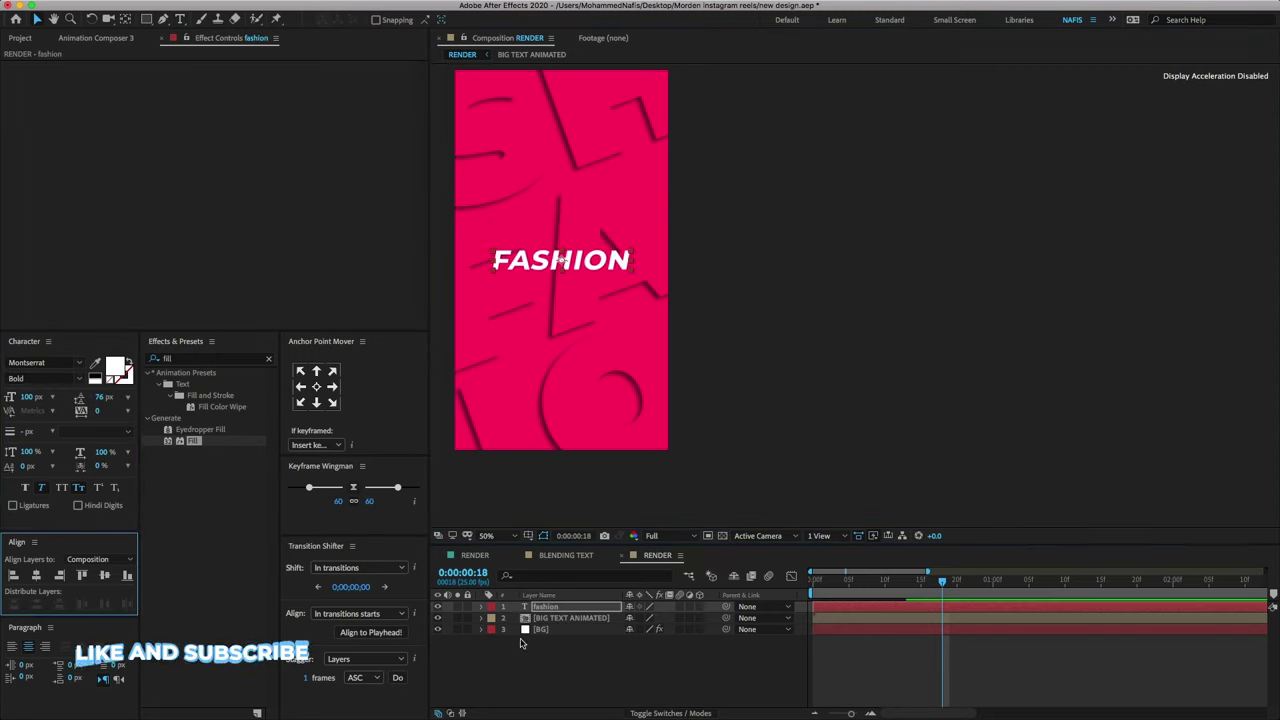
# Set the fashion title layer's Rotation to -20°
pyautogui.click(560, 607)
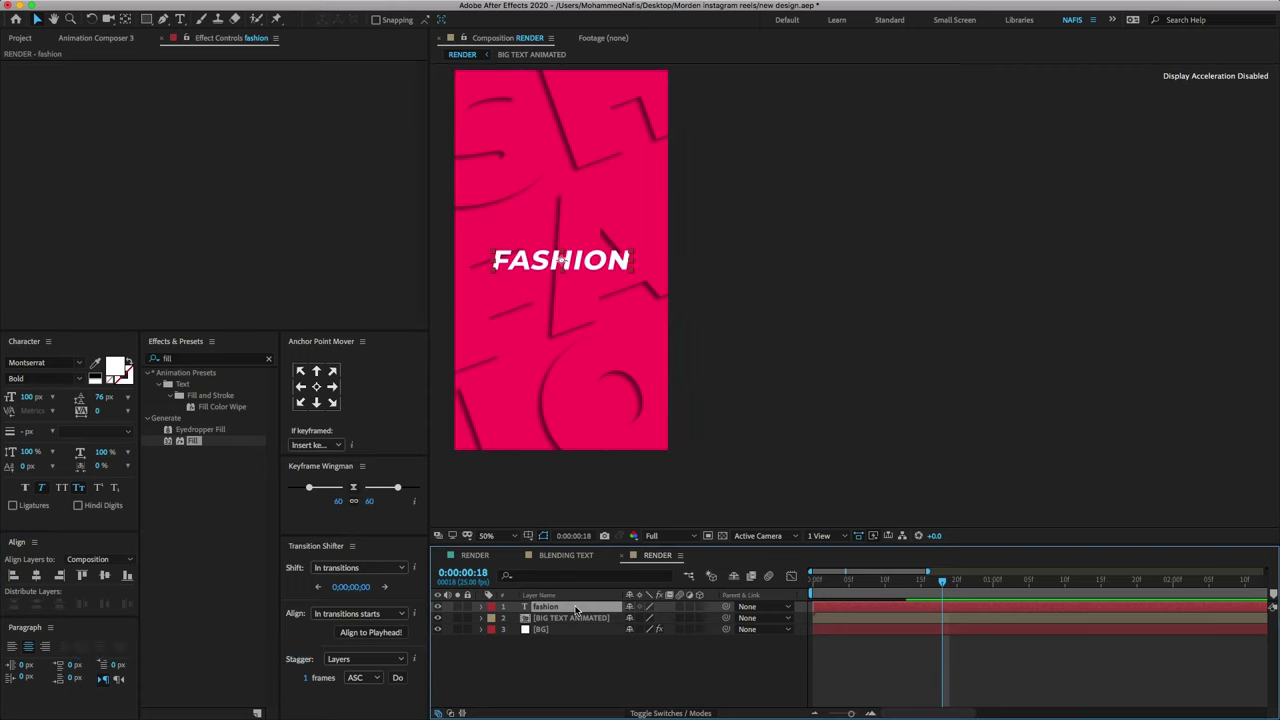
pyautogui.hotkey('alt', 'shift', 'r')
pyautogui.moveTo(641, 618); pyautogui.dragTo(634, 619)
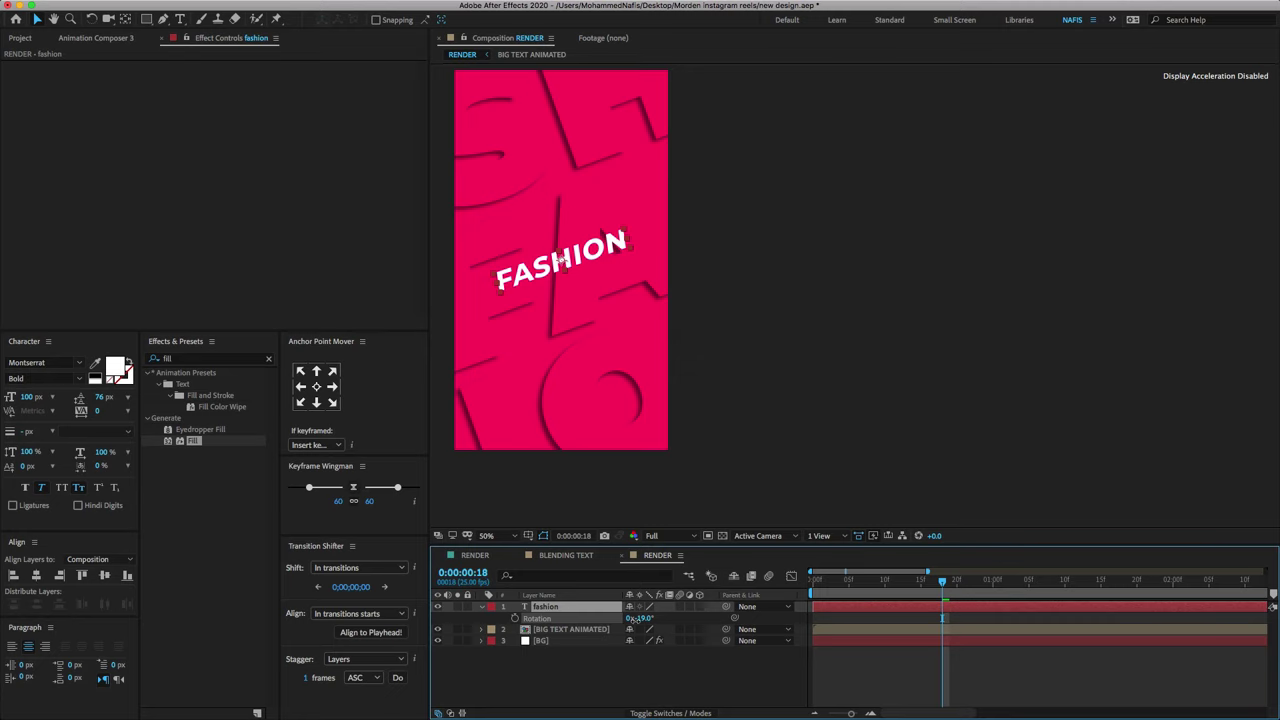
pyautogui.moveTo(634, 619); pyautogui.dragTo(630, 619)
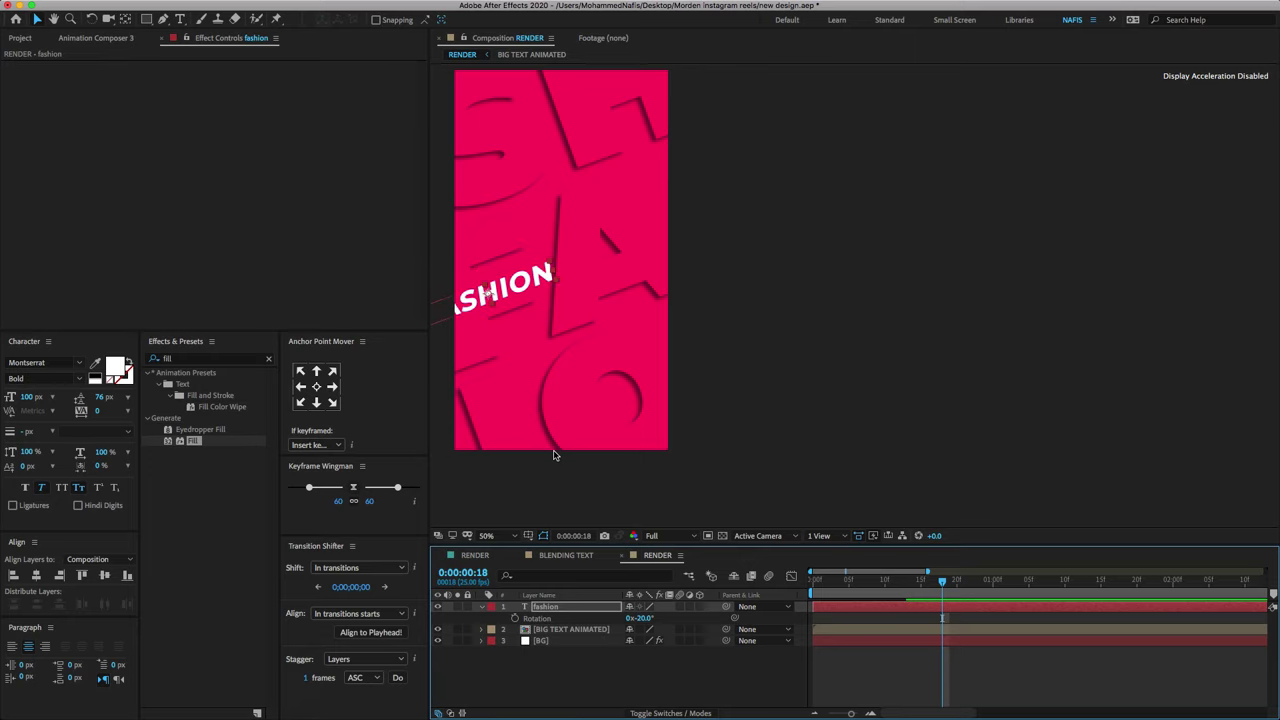
# Keyframe the title's Position: centre at frame 12, offscreen lower left at frame 0
pyautogui.press('p')
pyautogui.press(';')
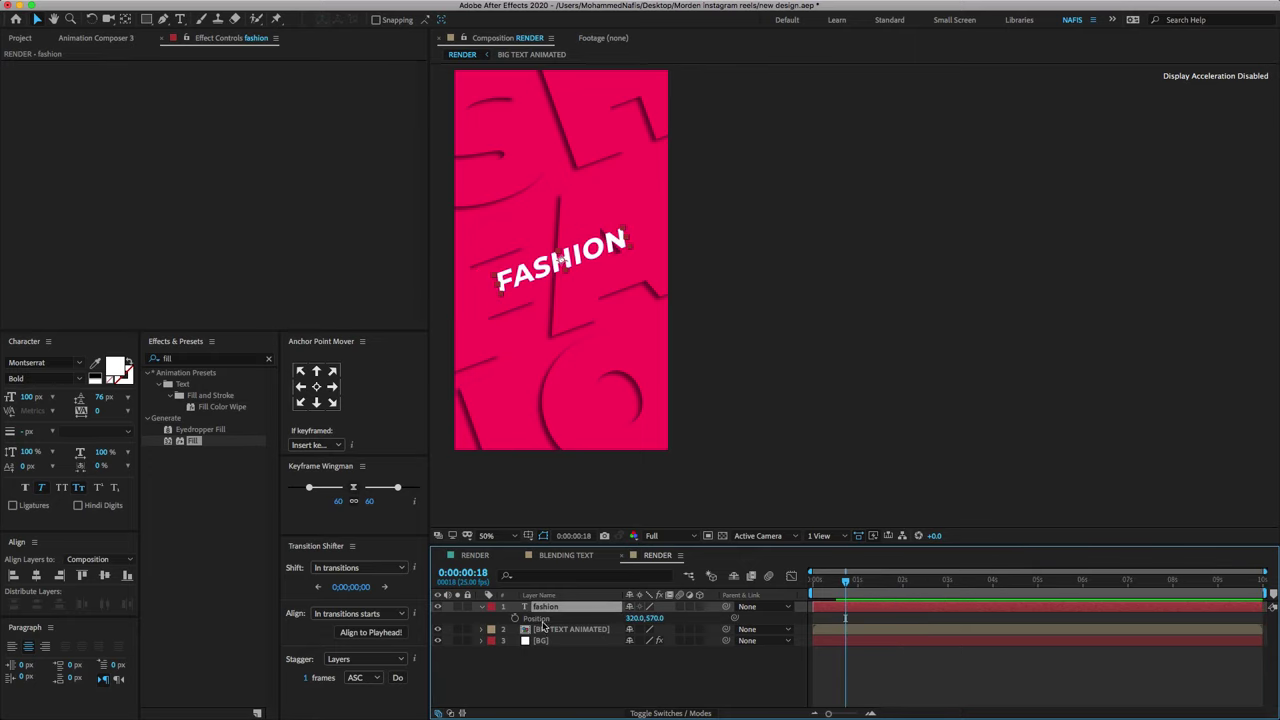
pyautogui.moveTo(845, 581); pyautogui.dragTo(834, 583)
pyautogui.click(514, 618)
pyautogui.moveTo(834, 583); pyautogui.dragTo(798, 594)
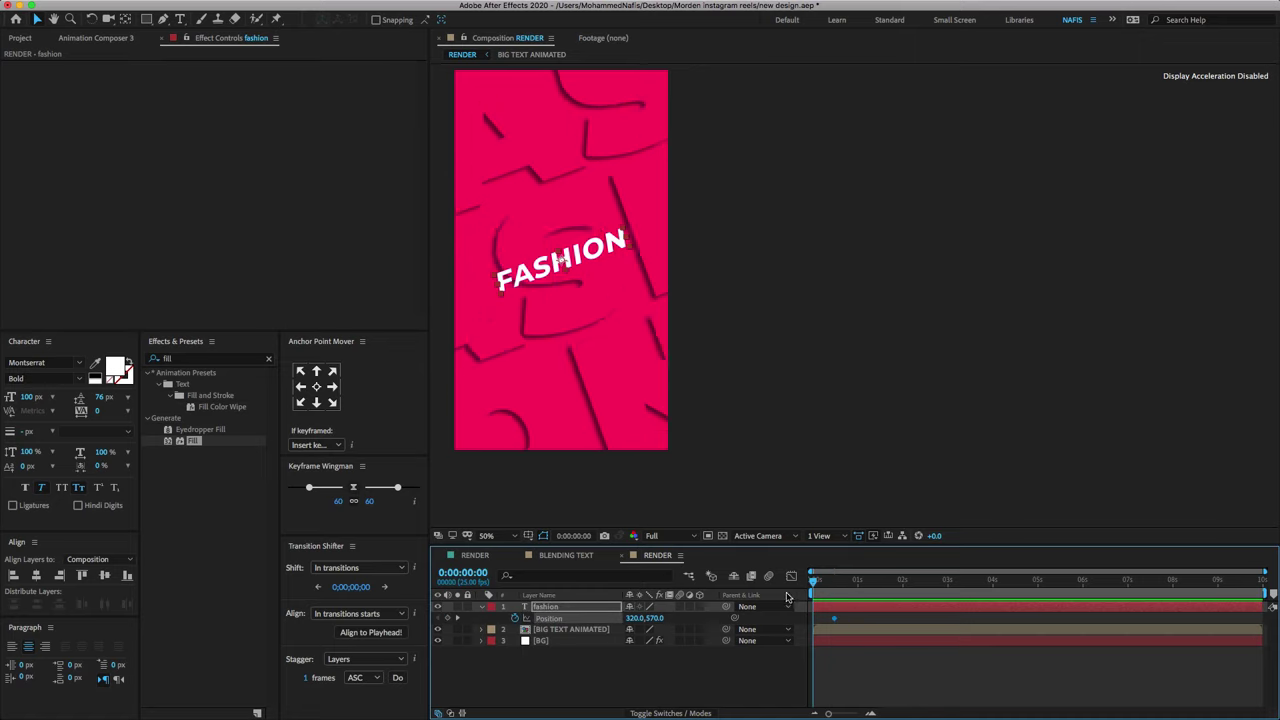
pyautogui.moveTo(570, 264); pyautogui.dragTo(478, 295)
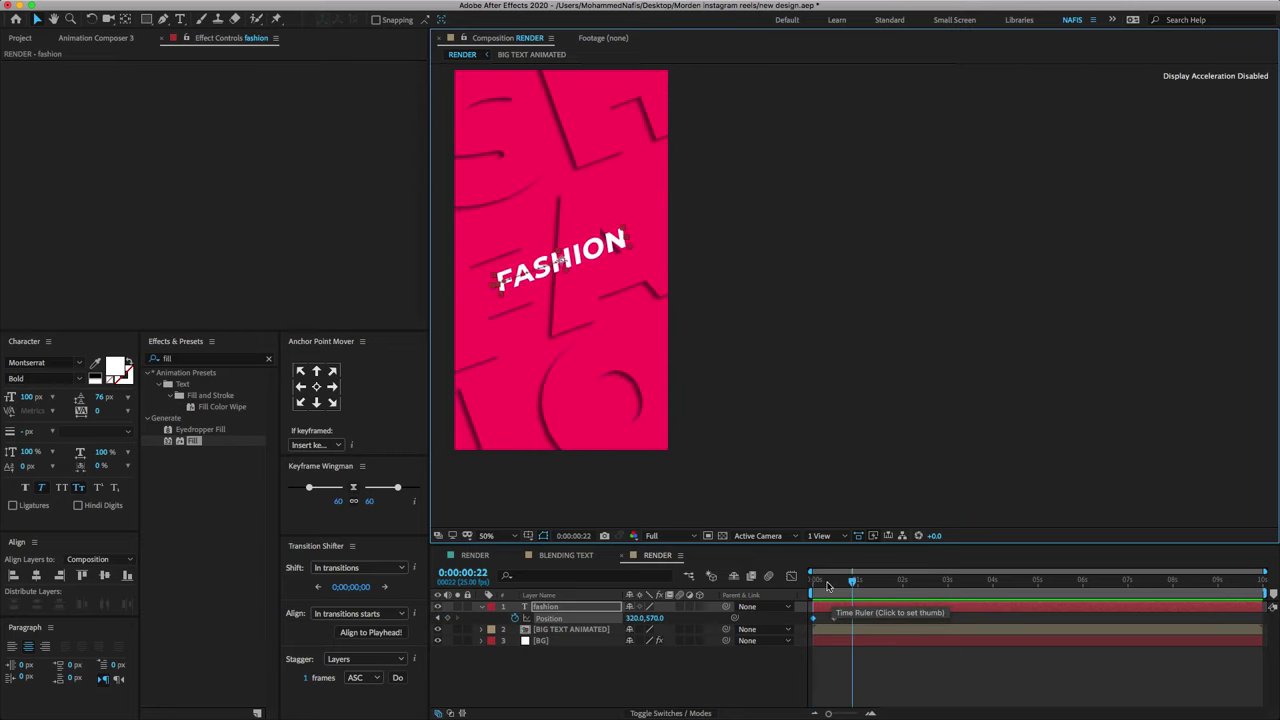
# Apply Easy Ease to the position keyframes, steepen the speed curve, and preview the slide-in
pyautogui.press('F9')
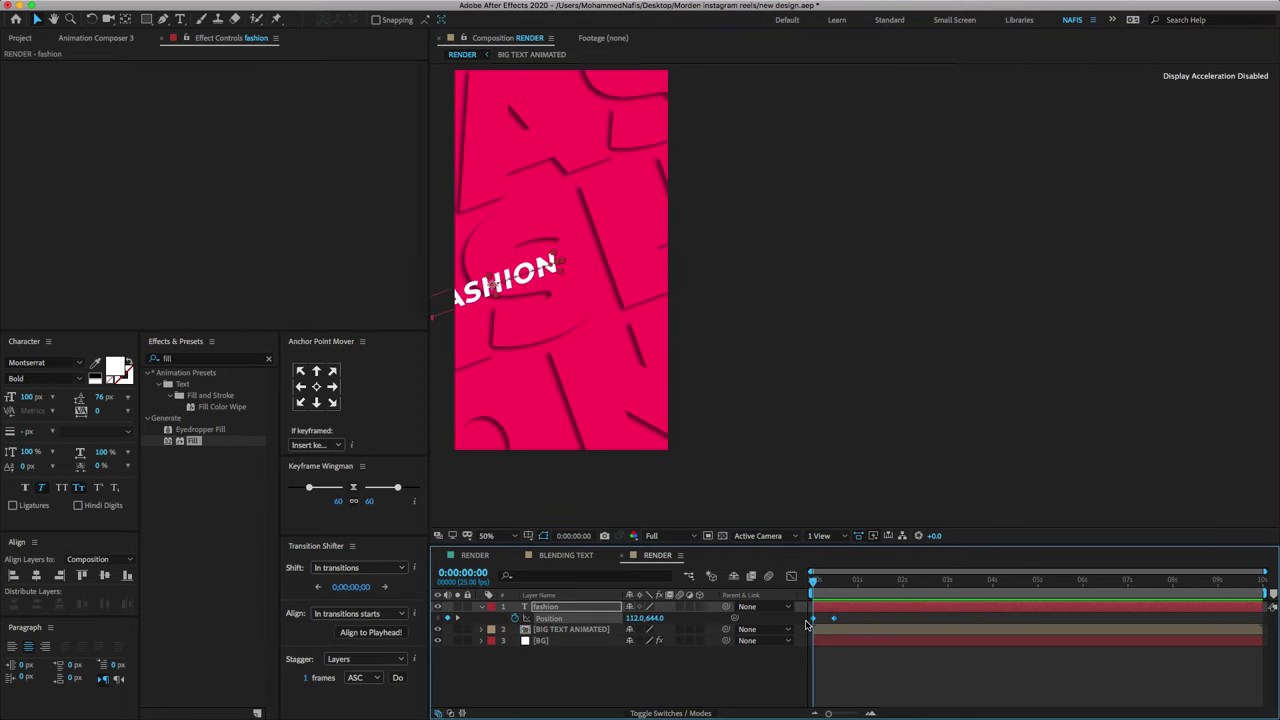
pyautogui.click(790, 577)
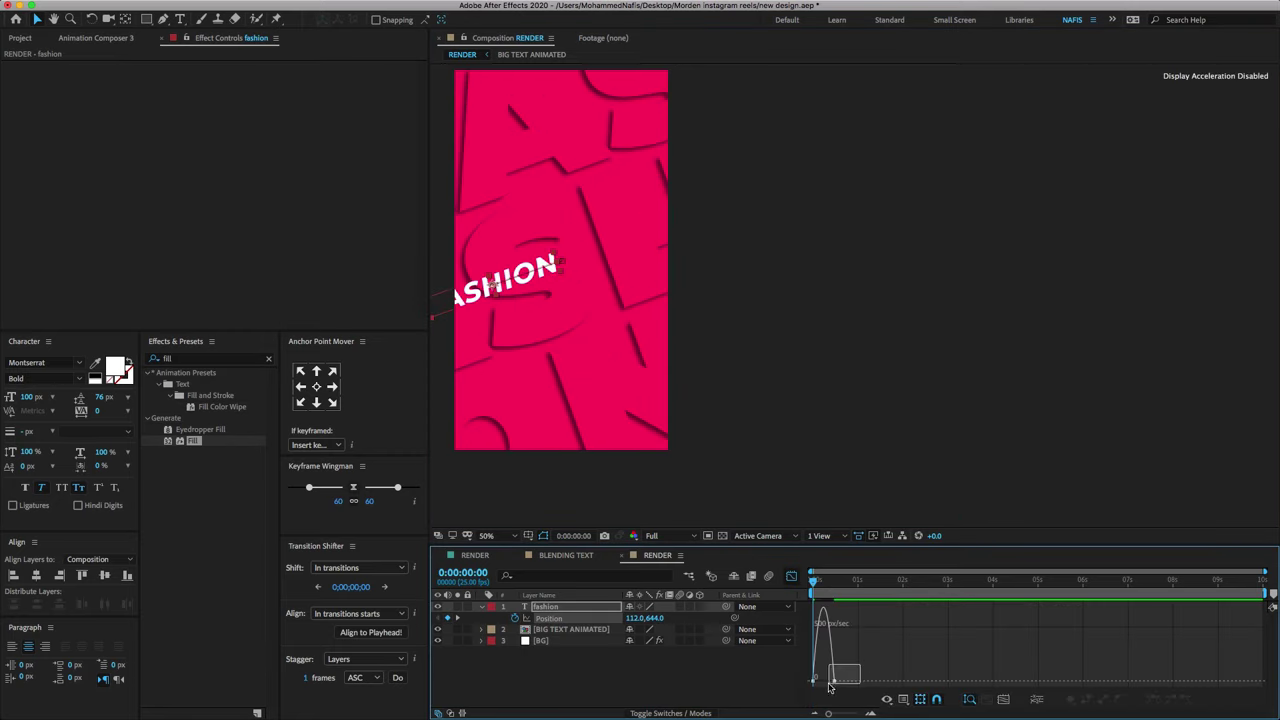
pyautogui.moveTo(831, 684); pyautogui.dragTo(834, 680)
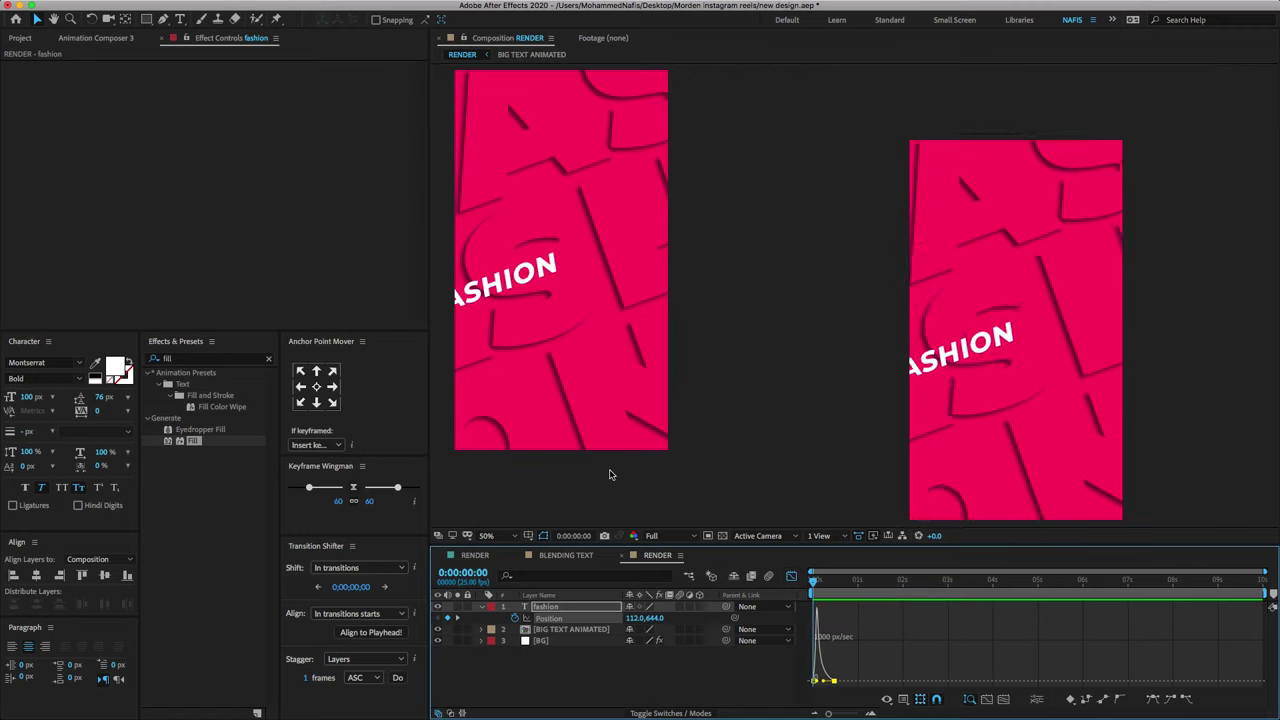
pyautogui.press('space')
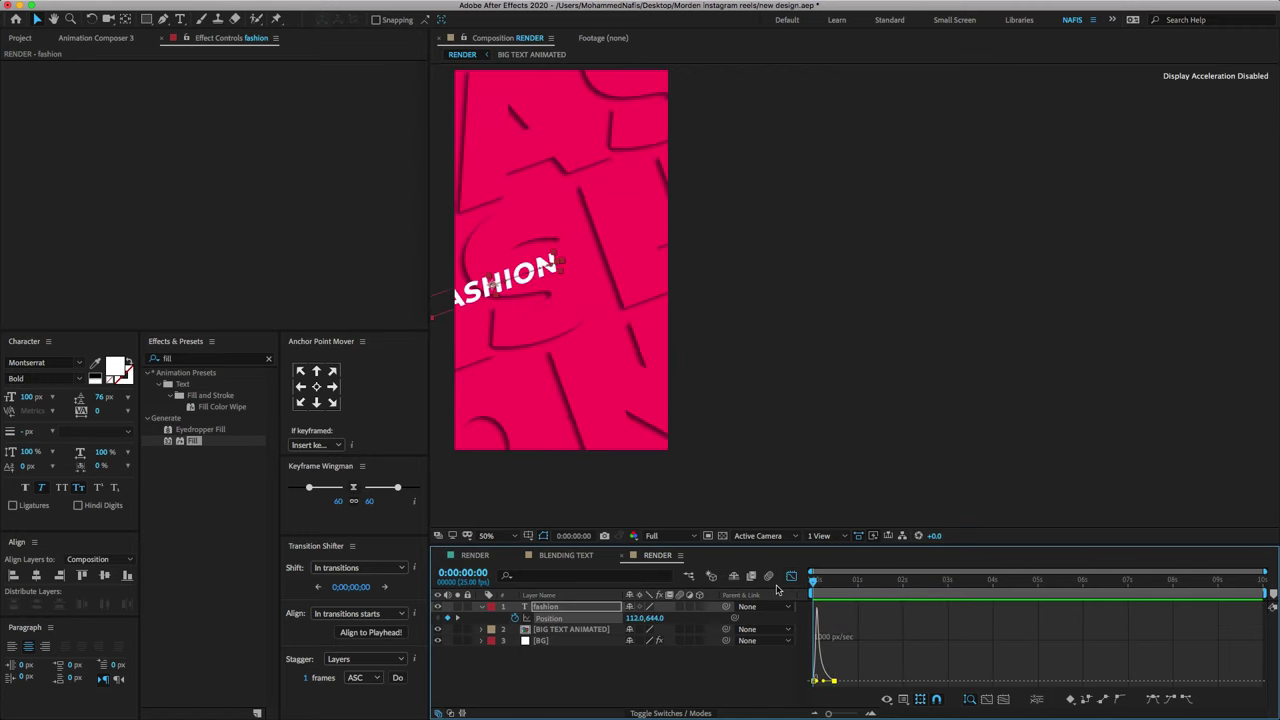
pyautogui.click(654, 651)
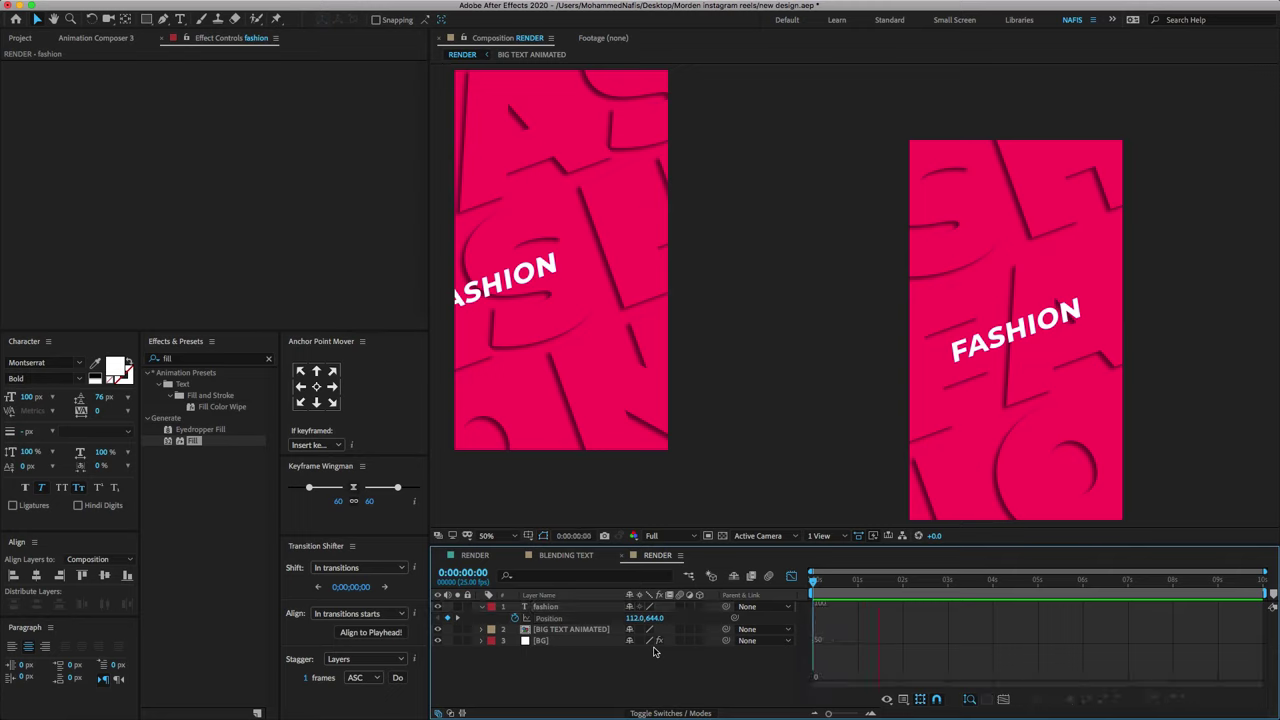
pyautogui.press('space')
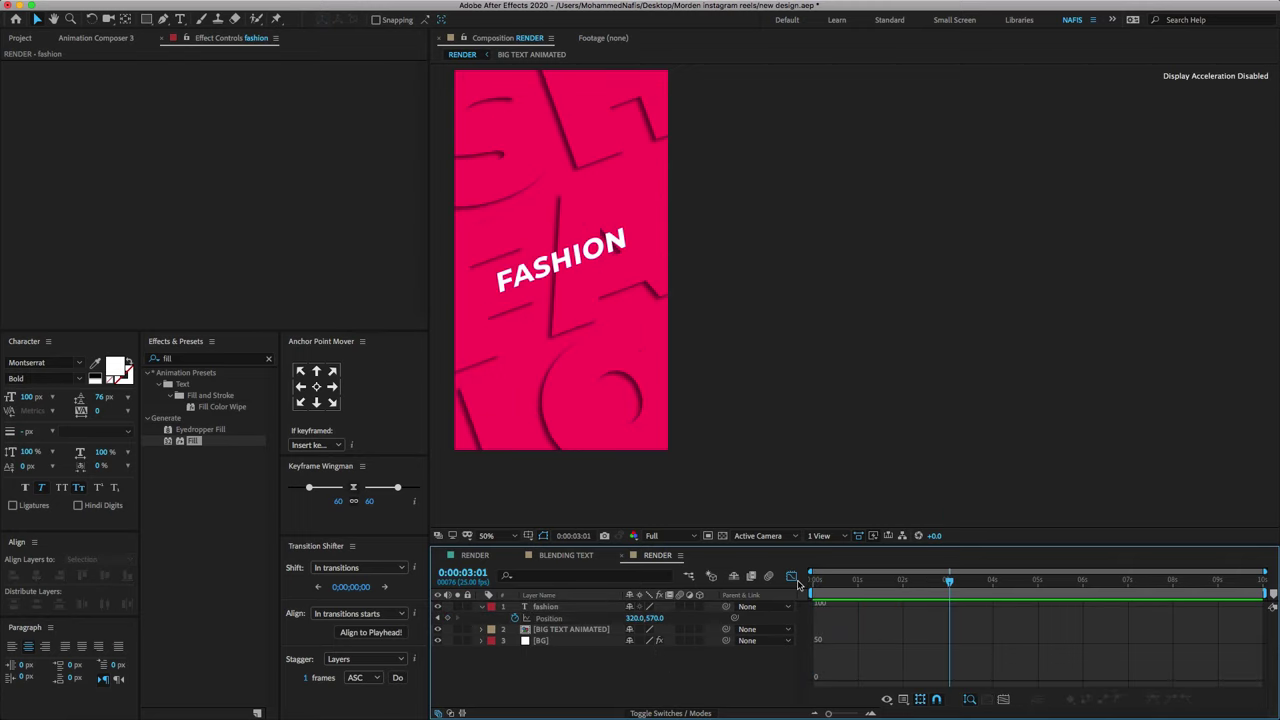
pyautogui.click(791, 576)
pyautogui.hotkey('ctrl', 'a')
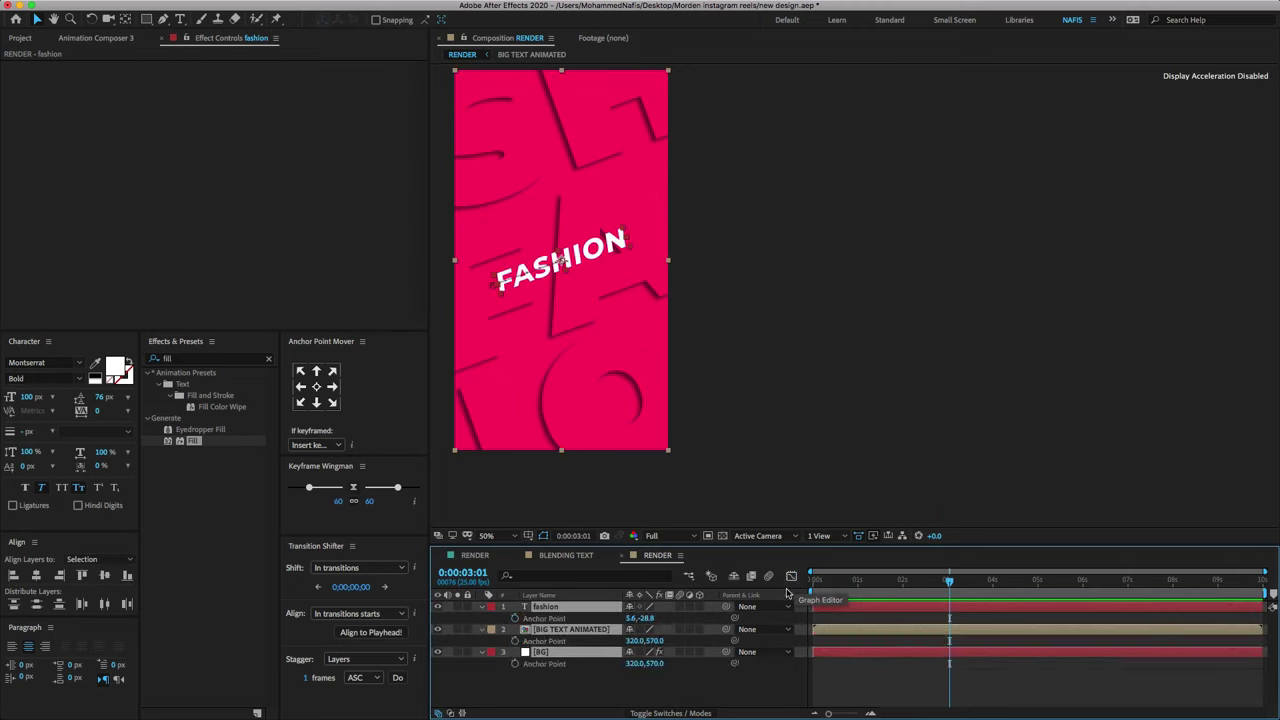
pyautogui.press('u')
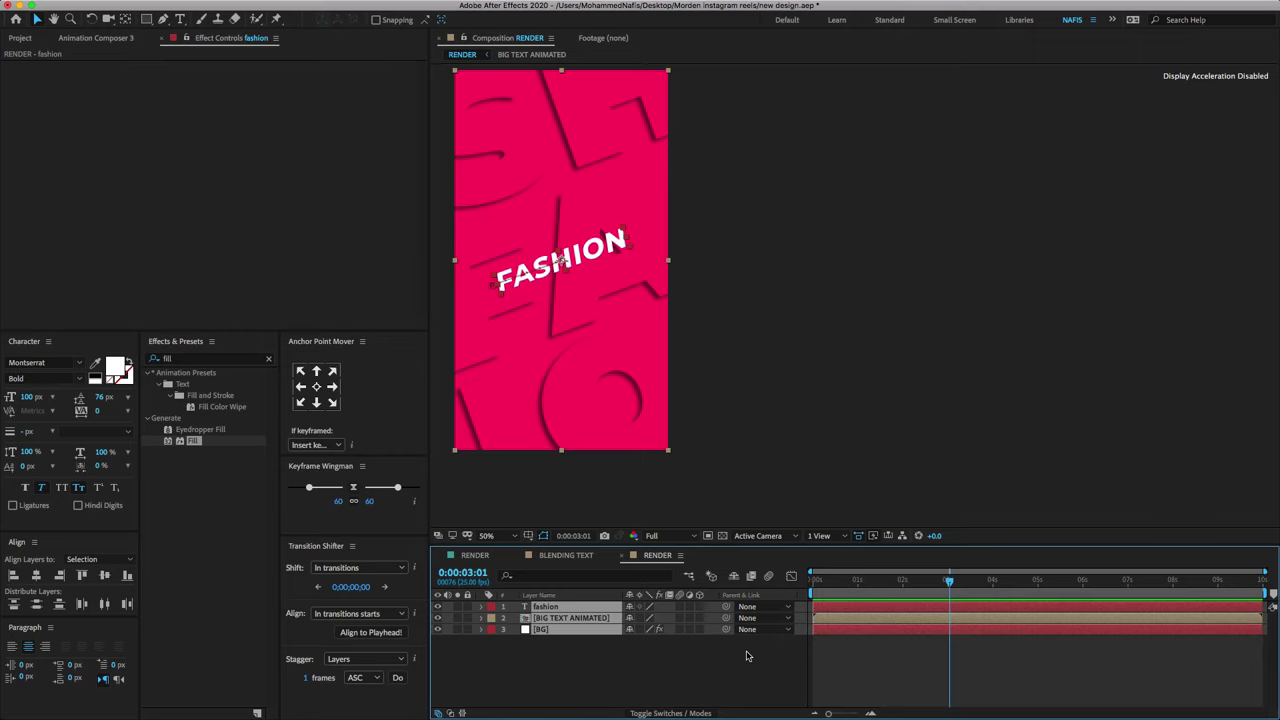
pyautogui.click(746, 656)
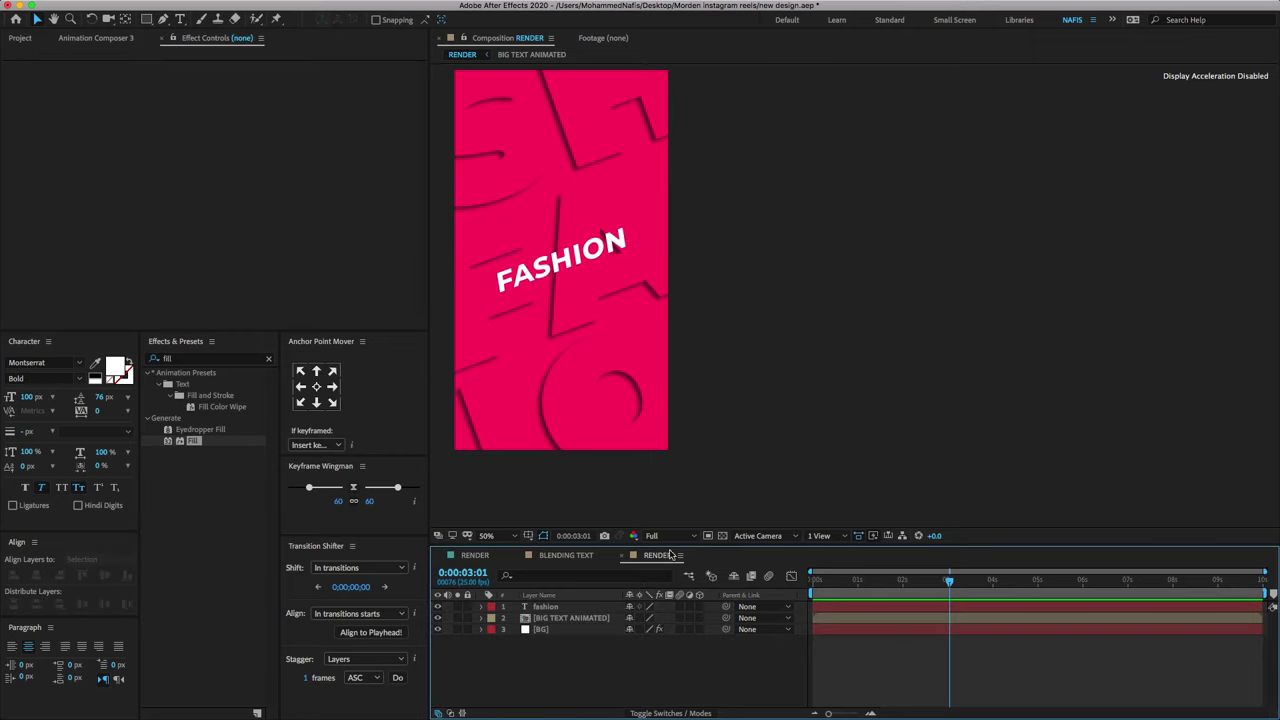
# Add image fashion.png from the FASHION DESIGN folder to the RENDER comp, scaled to 31%
pyautogui.click(20, 40)
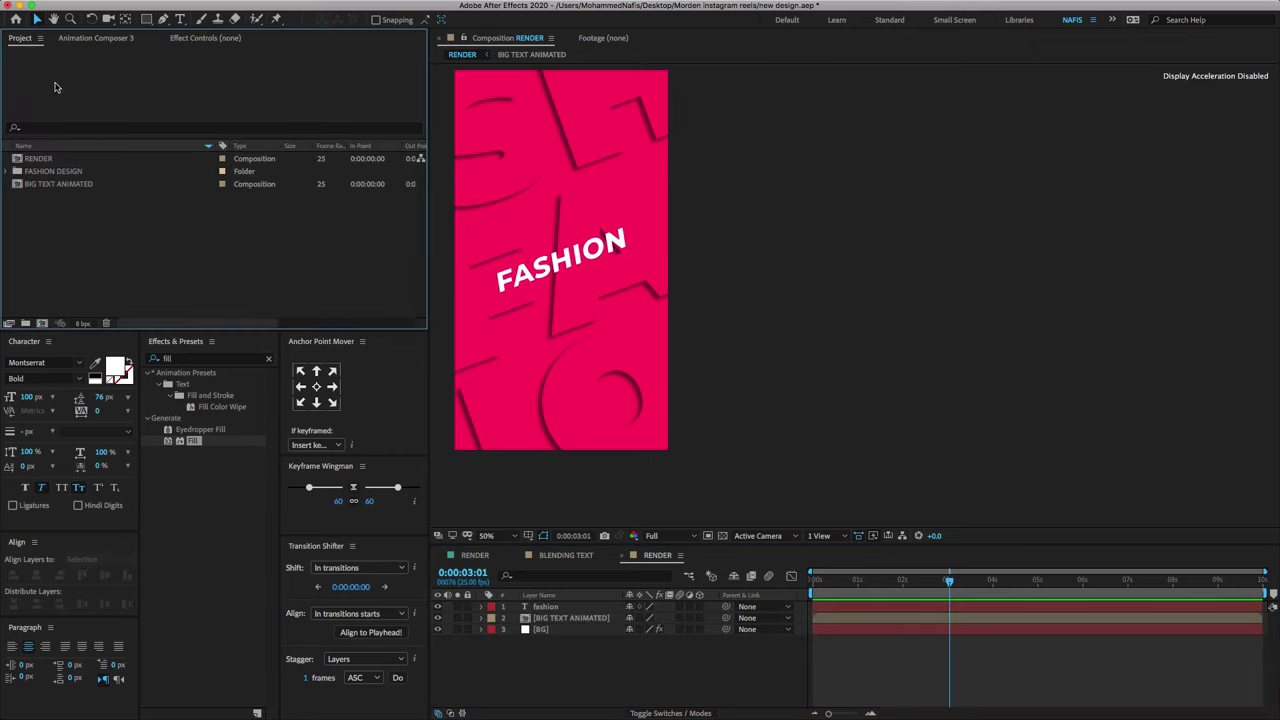
pyautogui.click(10, 172)
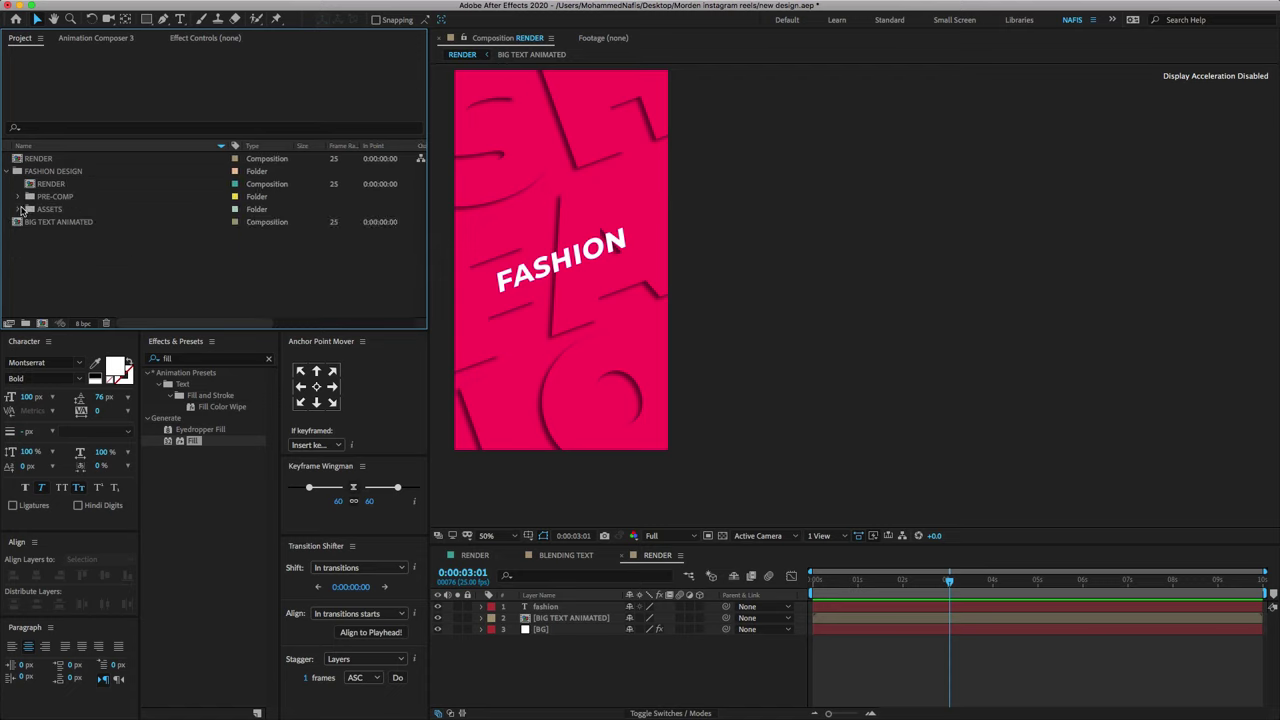
pyautogui.click(42, 235)
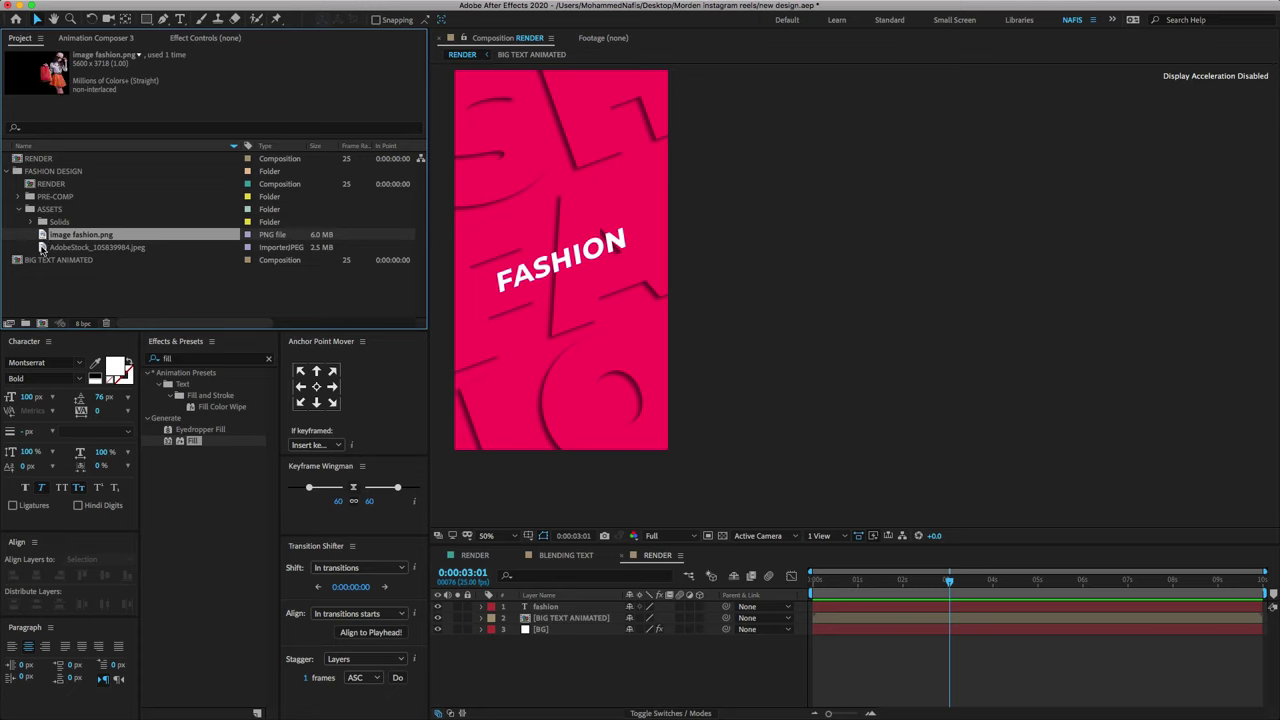
pyautogui.moveTo(56, 233); pyautogui.dragTo(533, 620)
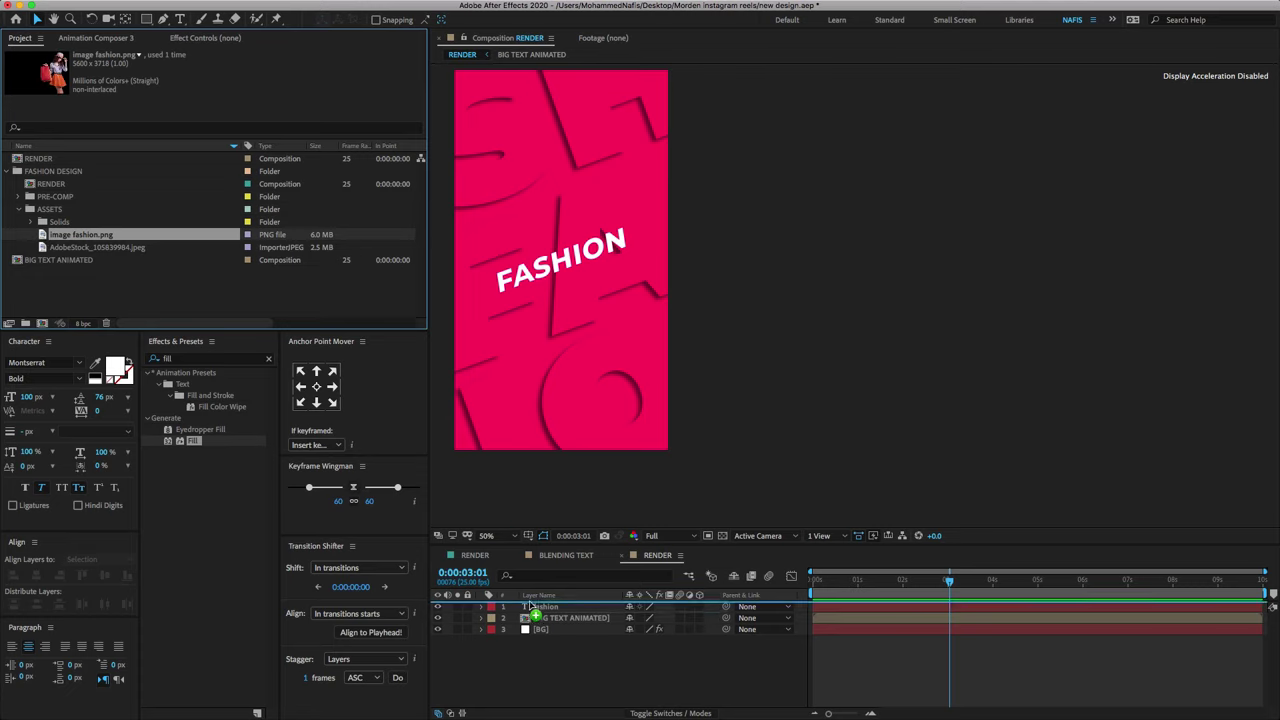
pyautogui.moveTo(533, 618); pyautogui.dragTo(815, 595)
pyautogui.press('Home')
pyautogui.press('s')
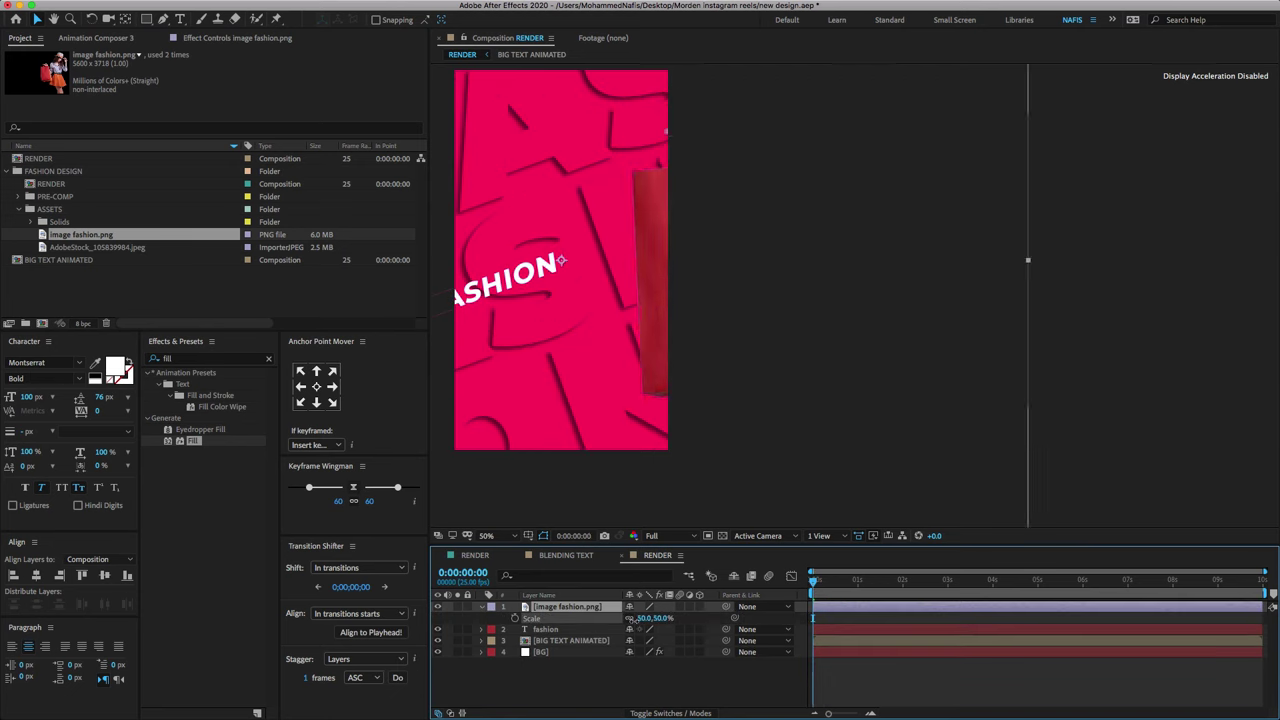
pyautogui.moveTo(650, 618)
pyautogui.mouseDown()
pyautogui.moveTo(600, 618)
pyautogui.moveTo(670, 618)
pyautogui.moveTo(558, 628)
pyautogui.mouseUp()
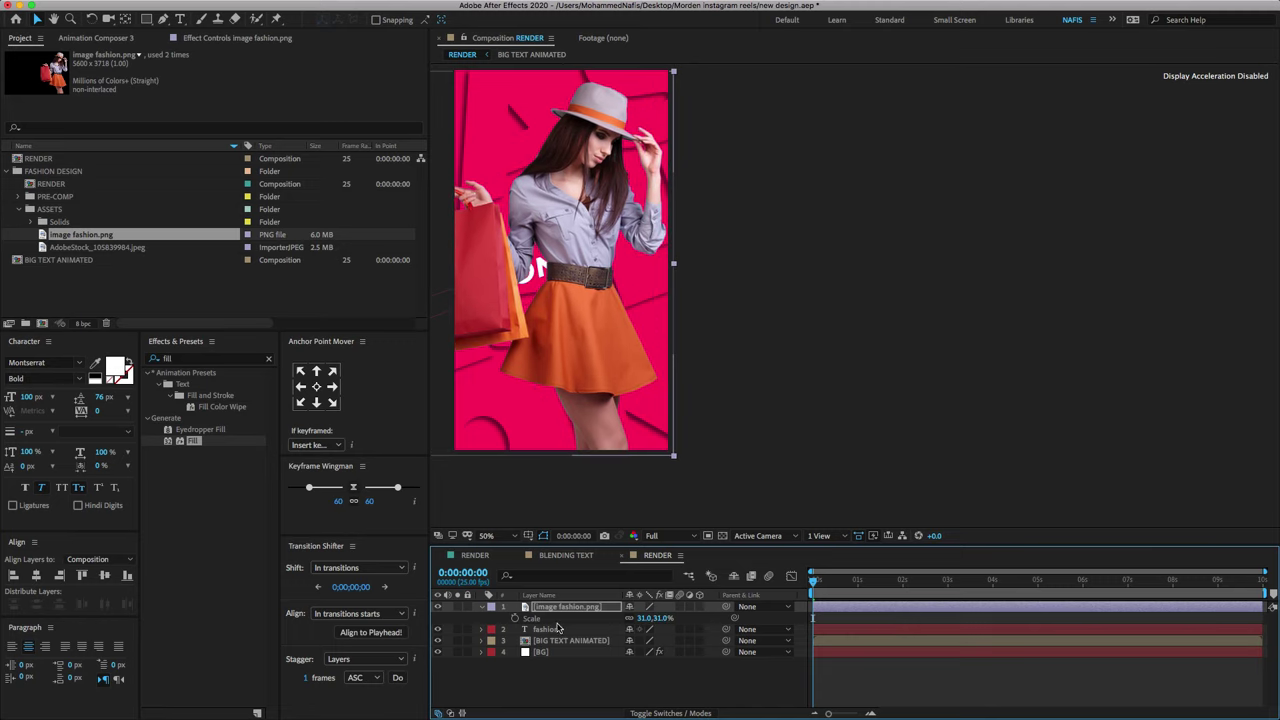
# Keyframe the photo's Position at two X offsets, ease them in the Graph Editor, and preview
pyautogui.press('p')
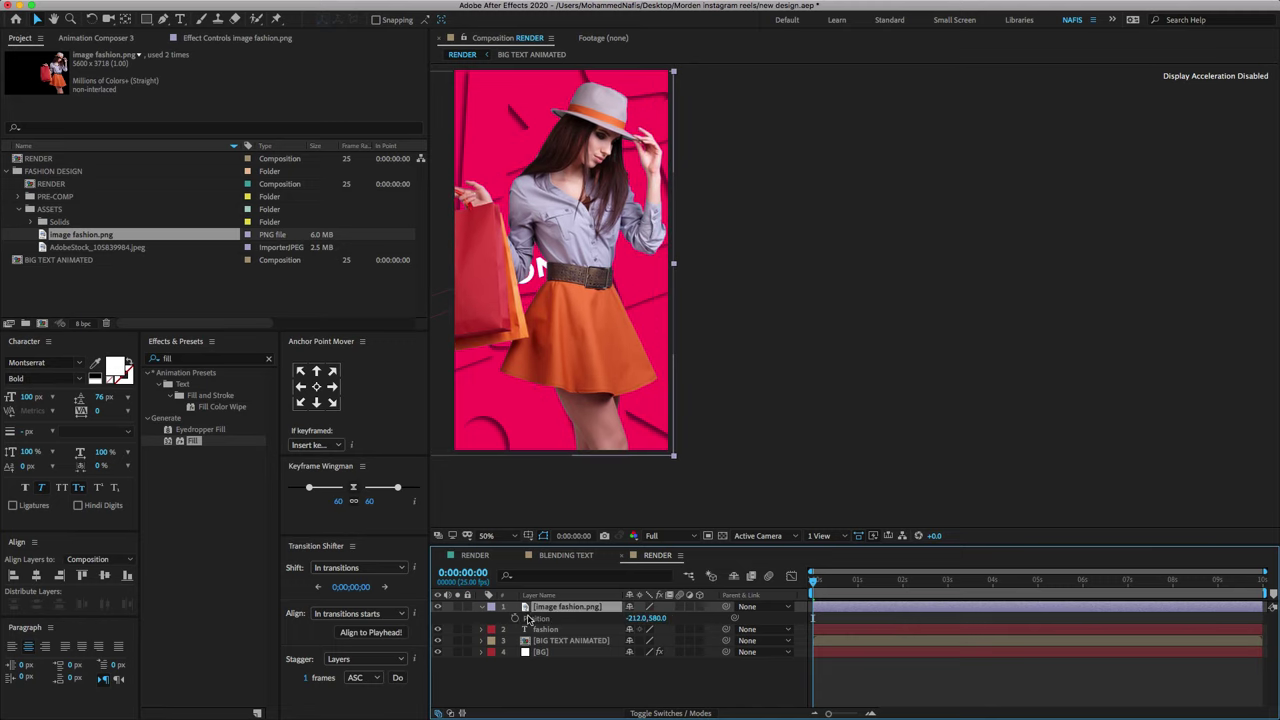
pyautogui.click(515, 618)
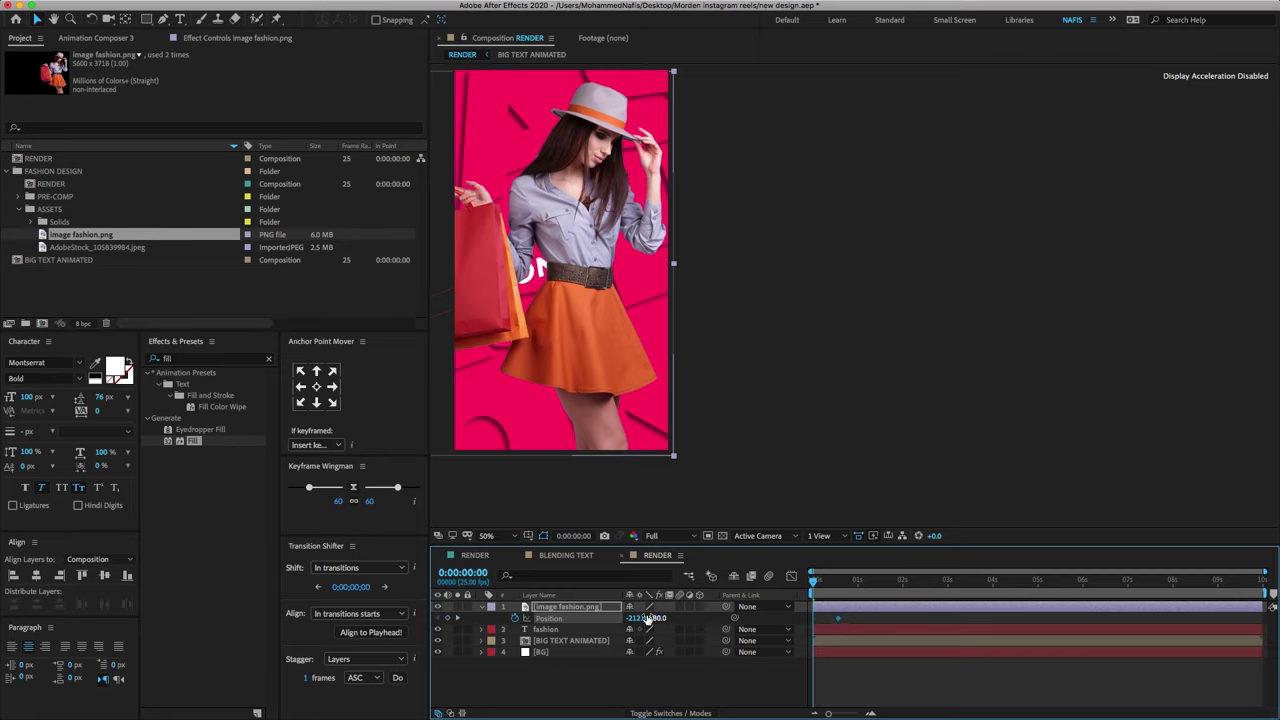
pyautogui.moveTo(648, 618); pyautogui.dragTo(650, 617)
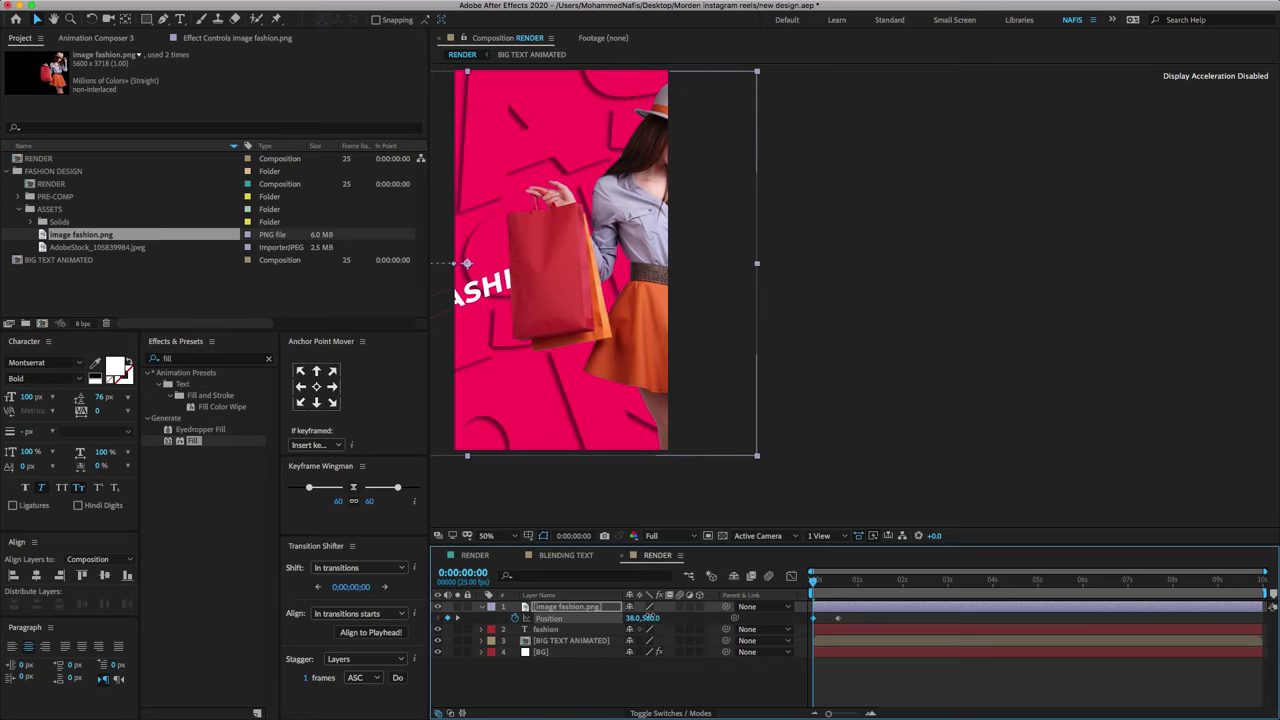
pyautogui.moveTo(650, 618); pyautogui.dragTo(647, 619)
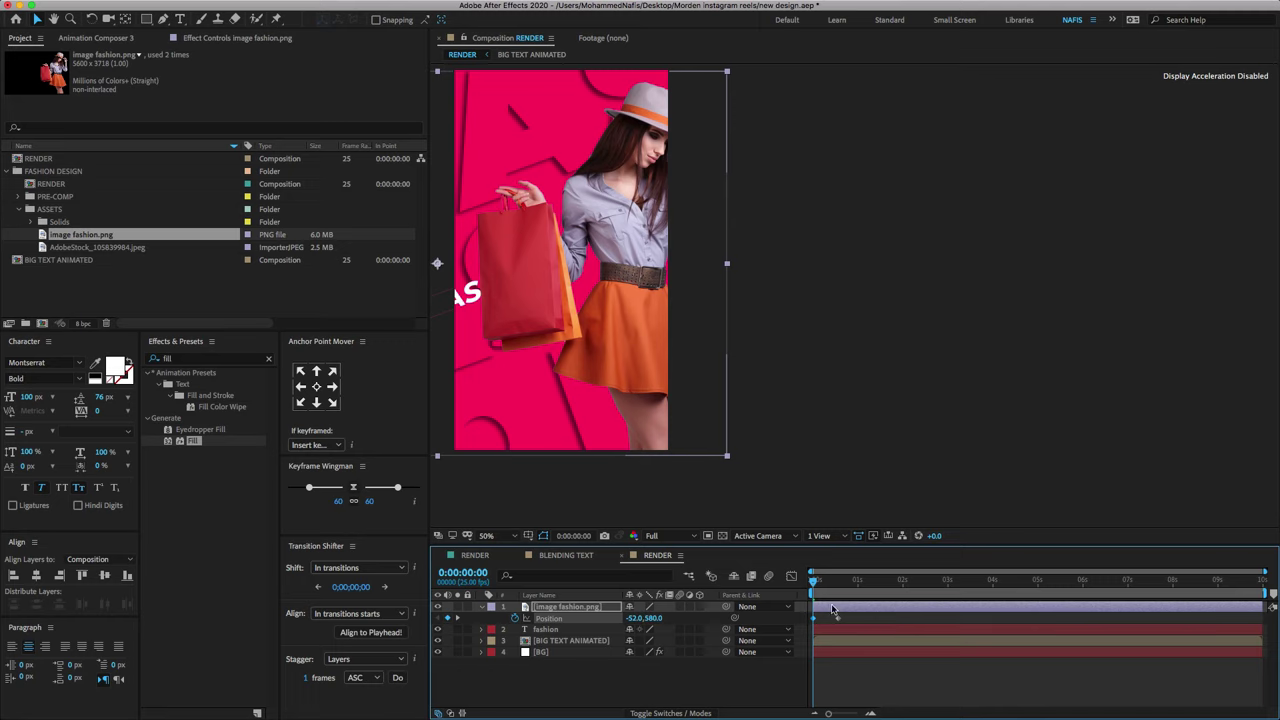
pyautogui.moveTo(849, 623); pyautogui.dragTo(800, 630)
pyautogui.click(792, 577)
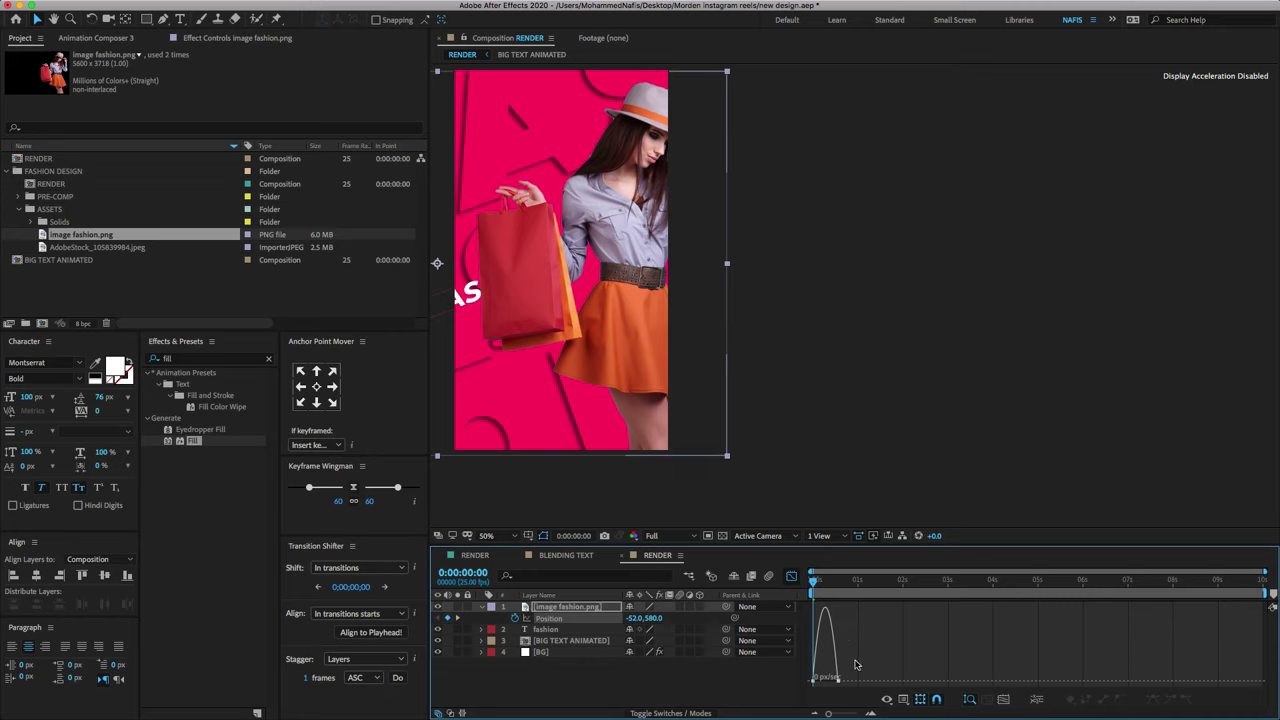
pyautogui.moveTo(838, 681); pyautogui.dragTo(830, 687)
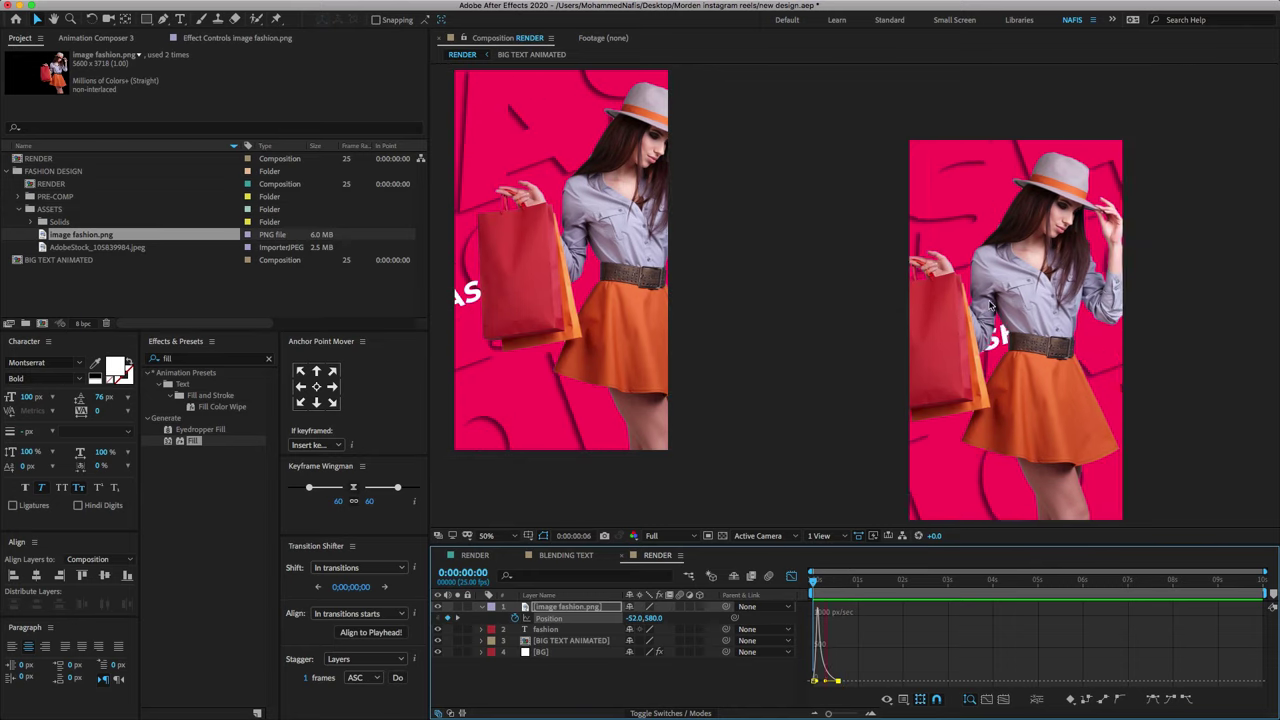
pyautogui.press('space')
pyautogui.press('u')
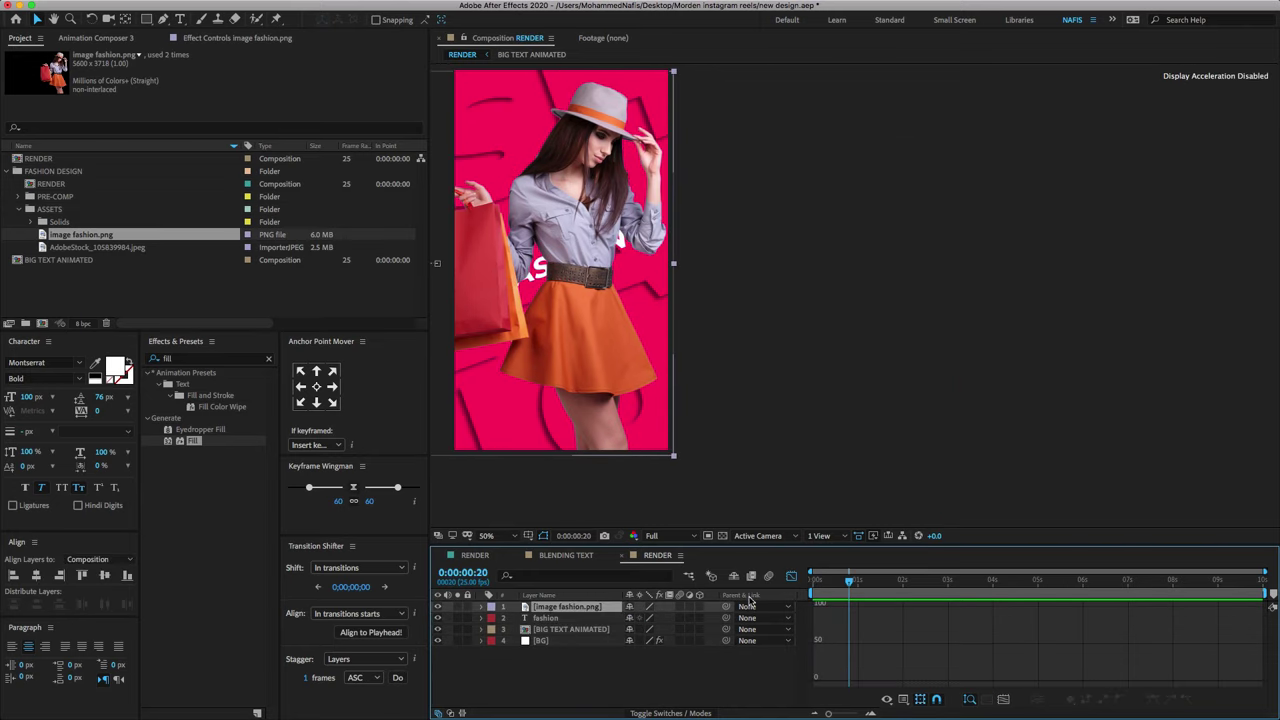
# Pre-compose the photo as IMAGE FASHION ARTIST with all attributes moved, placed below the FASHION title
pyautogui.click(789, 579)
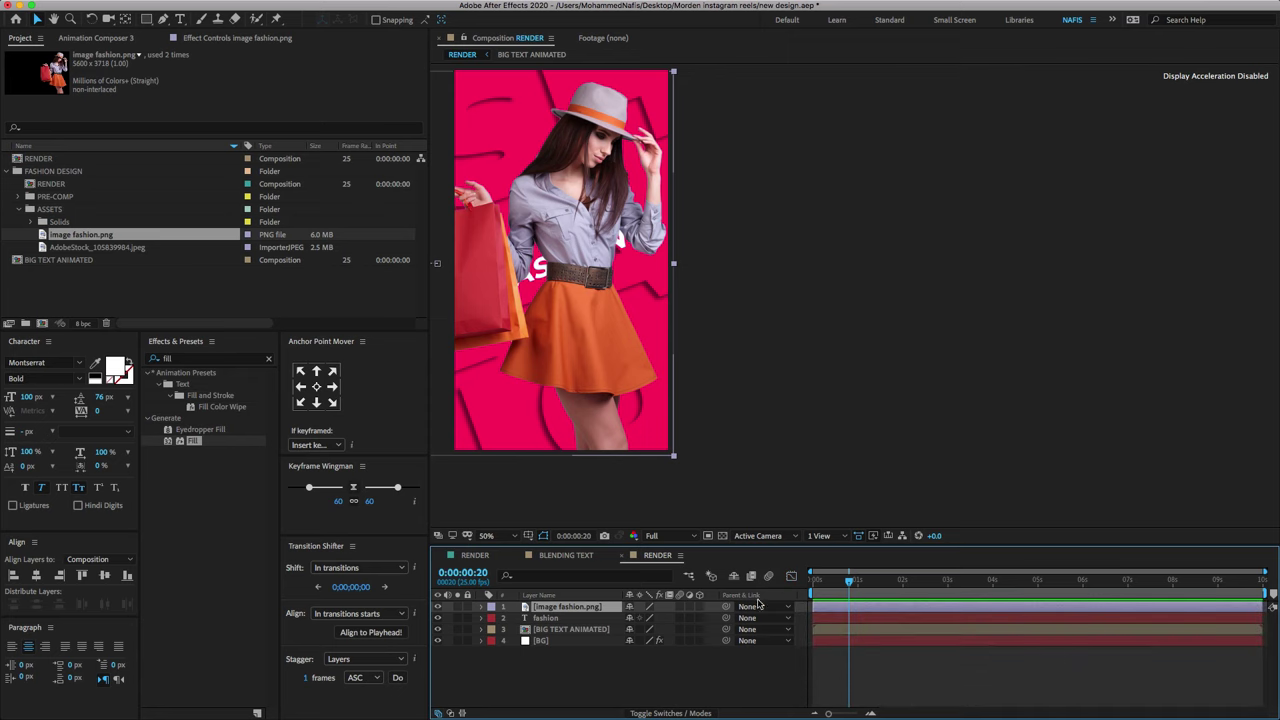
pyautogui.rightClick(588, 613)
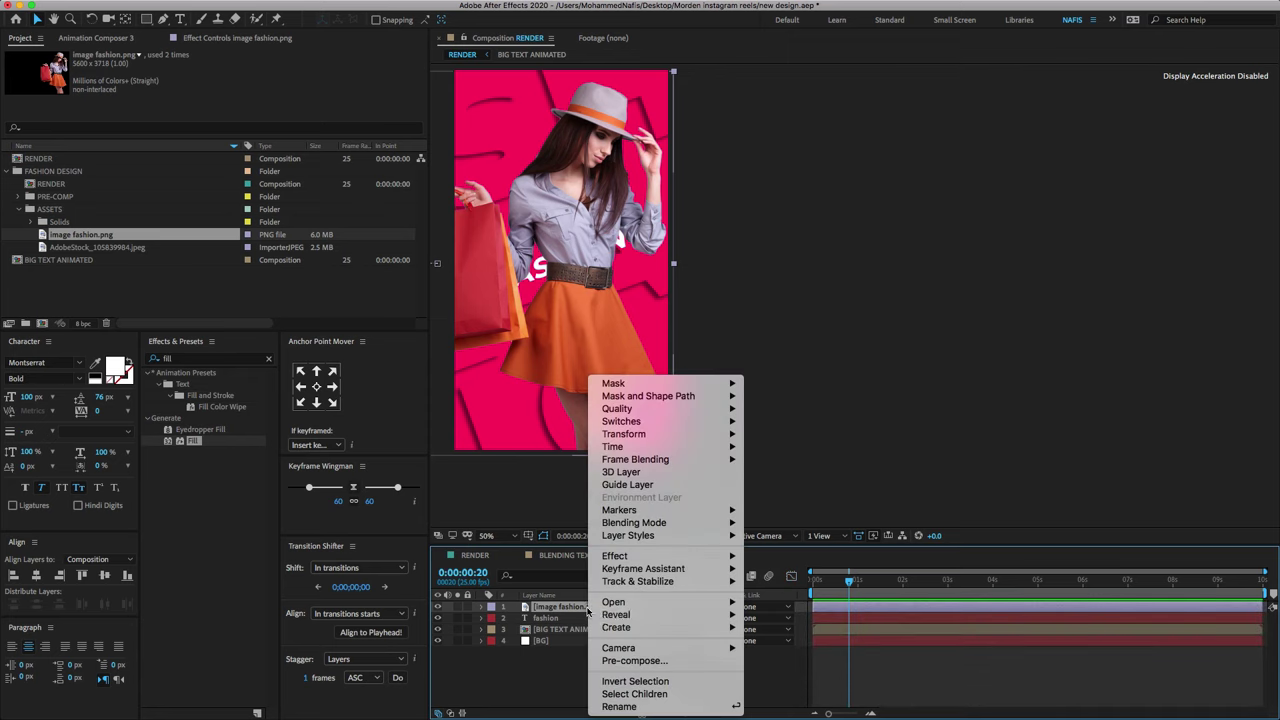
pyautogui.click(612, 661)
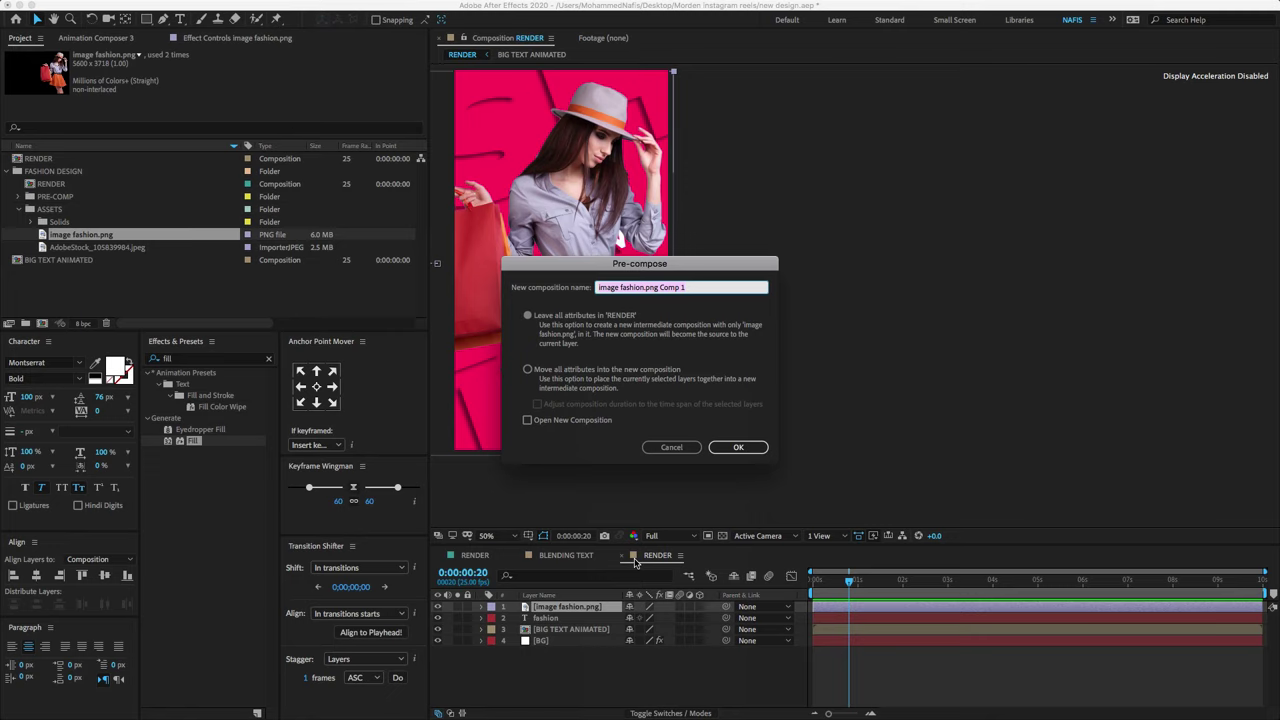
pyautogui.write('IMAGE FASHION ARTIST')
pyautogui.click(543, 372)
pyautogui.click(746, 451)
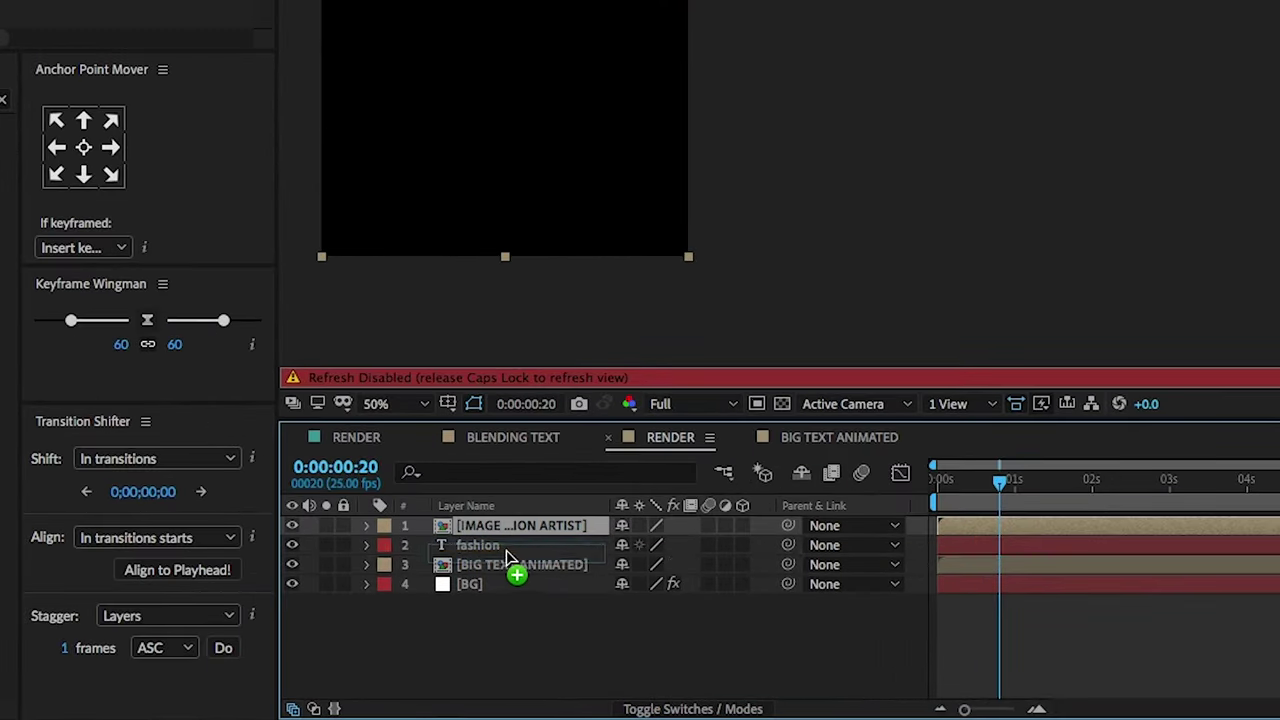
pyautogui.moveTo(508, 556); pyautogui.dragTo(550, 549)
pyautogui.press('capslock')
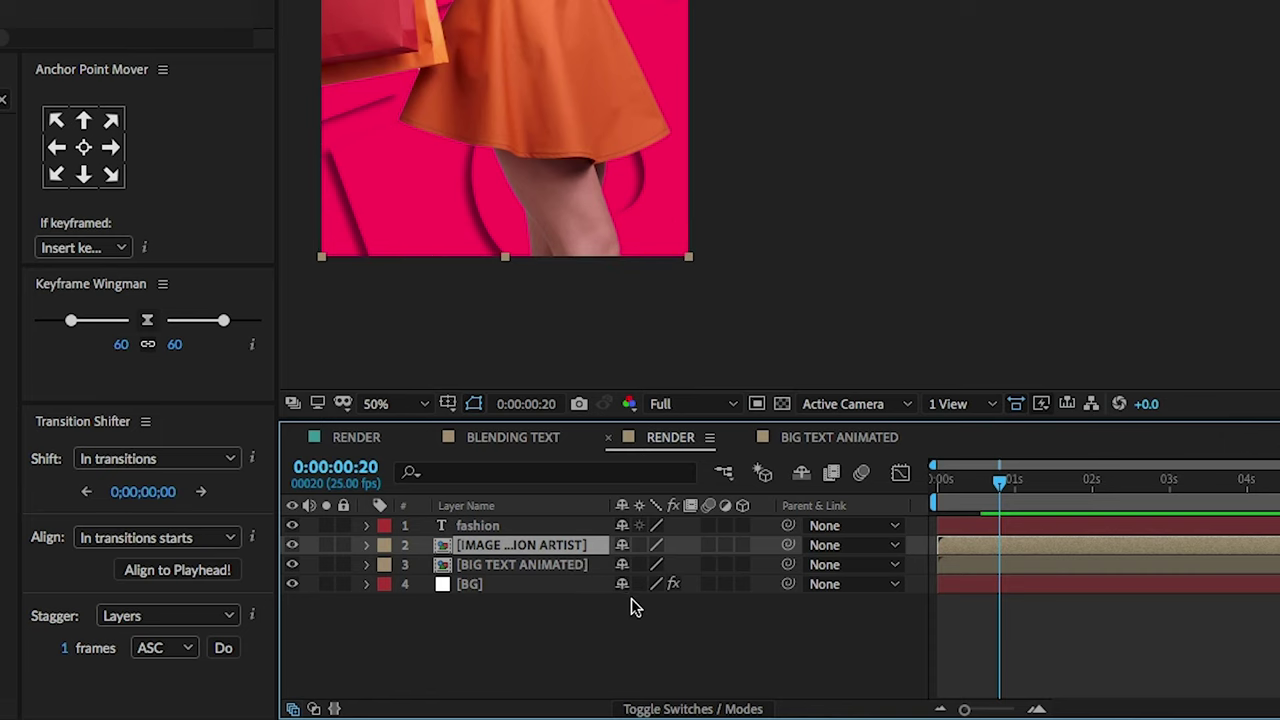
pyautogui.press('F4')
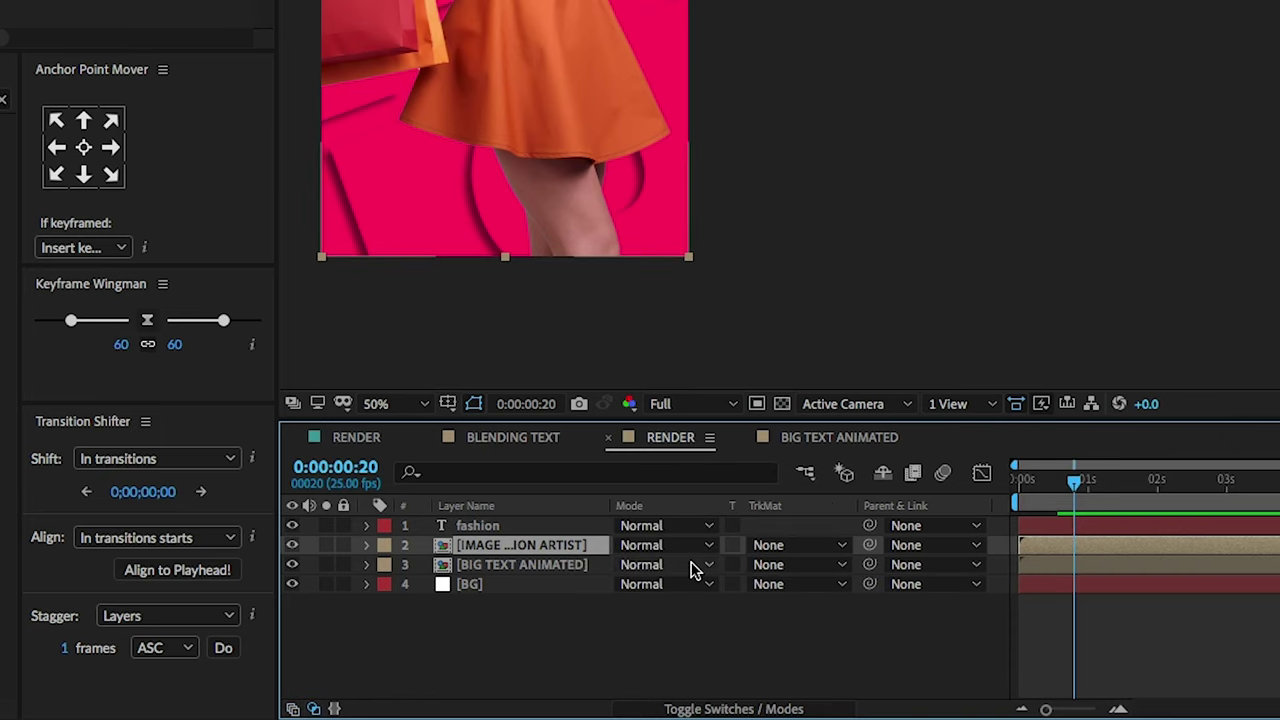
# Set BIG TEXT ANIMATED to Linear Burn and move the photo layer beneath it
pyautogui.click(690, 566)
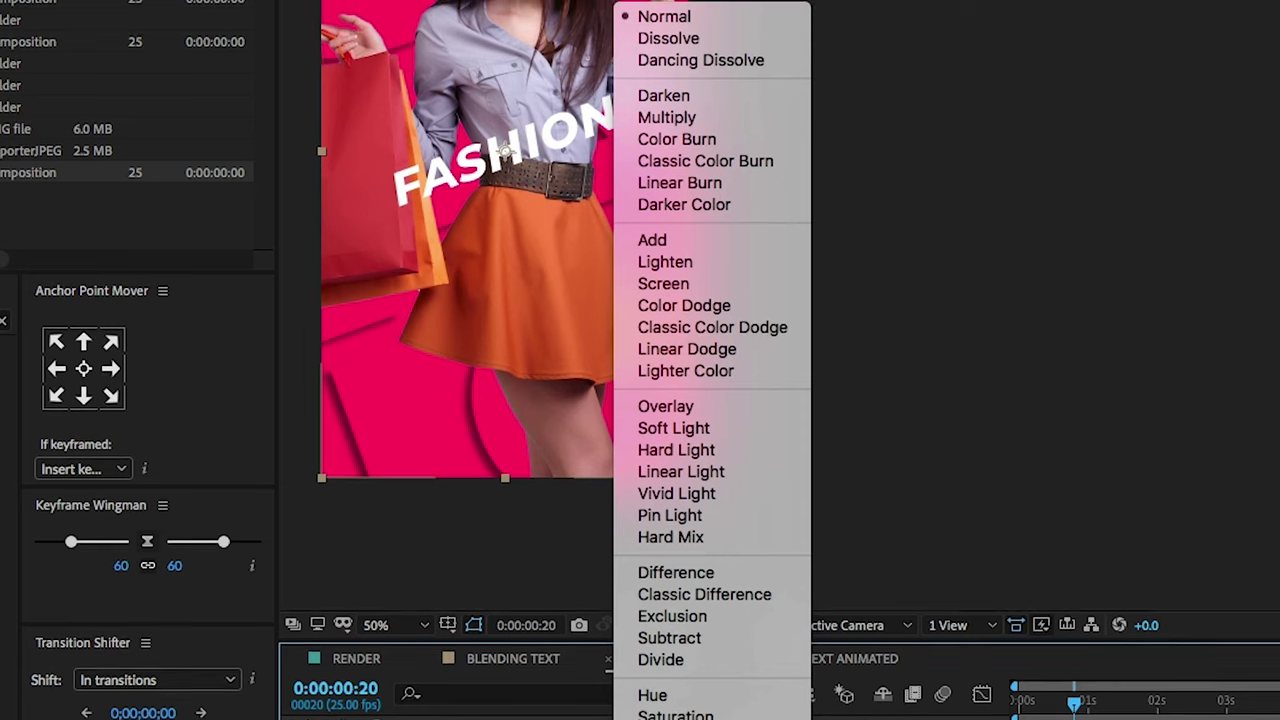
pyautogui.click(712, 186)
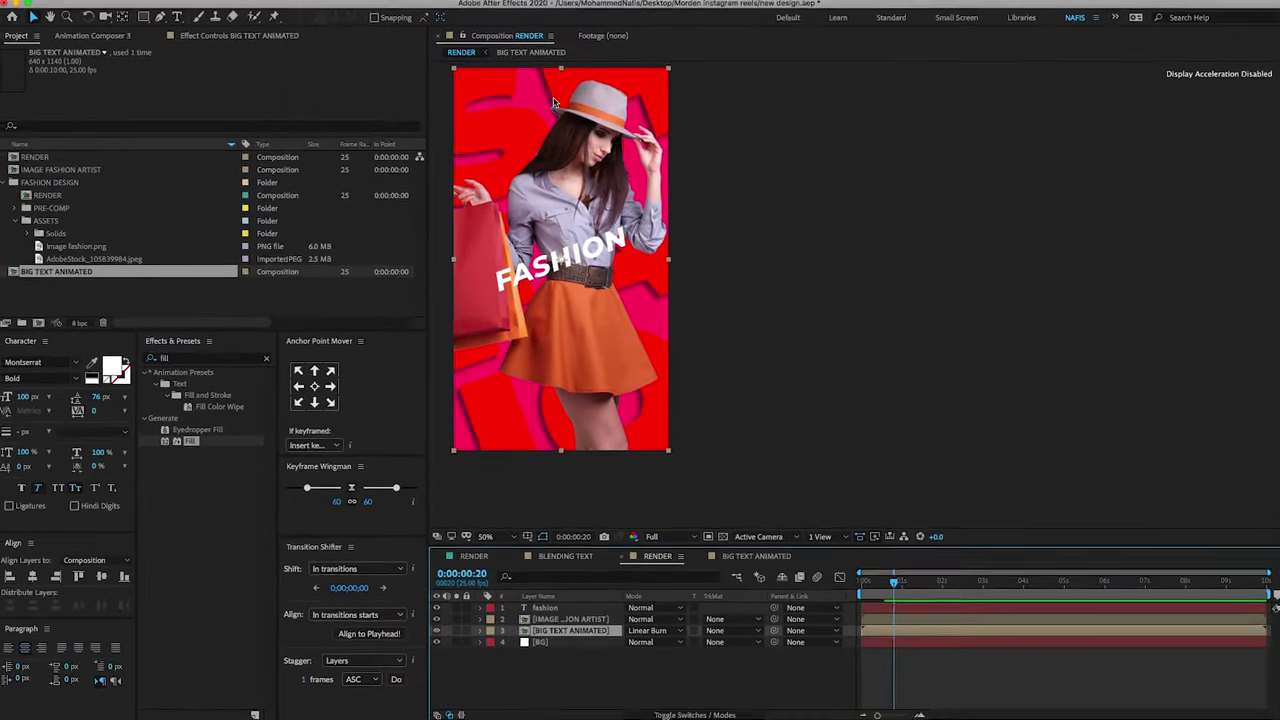
pyautogui.moveTo(565, 619); pyautogui.dragTo(550, 637)
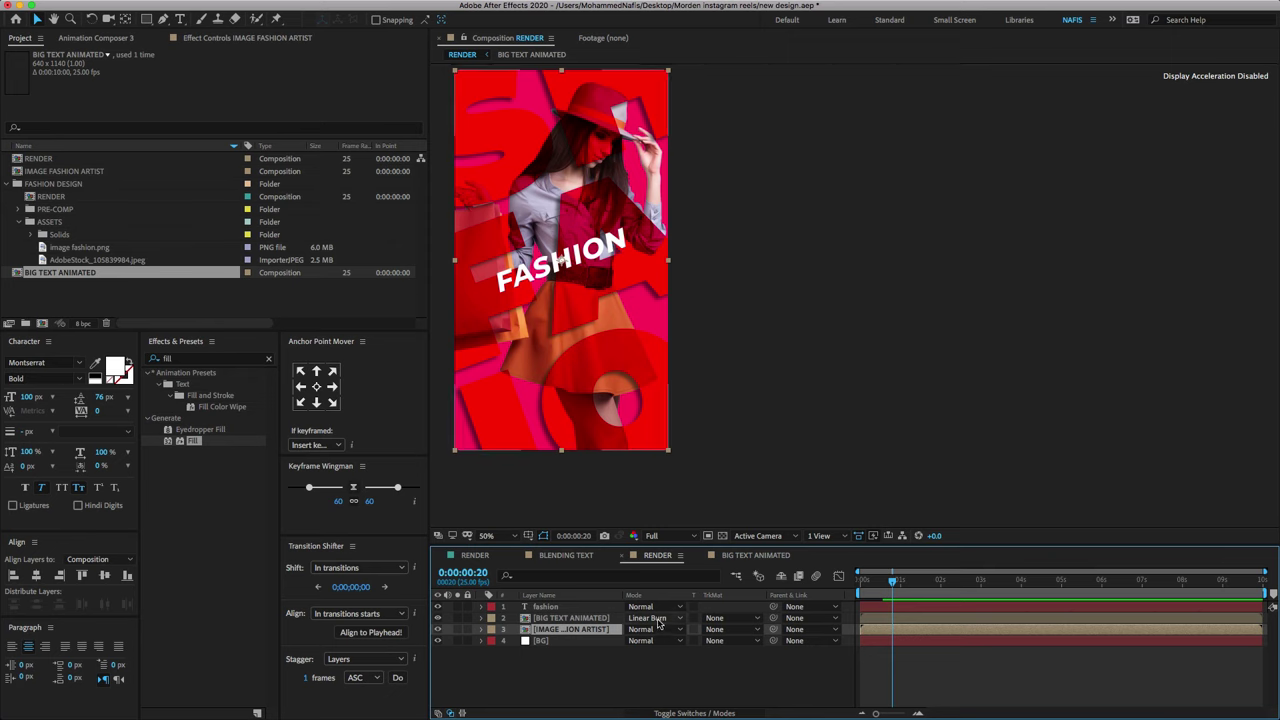
pyautogui.click(657, 630)
pyautogui.click(597, 624)
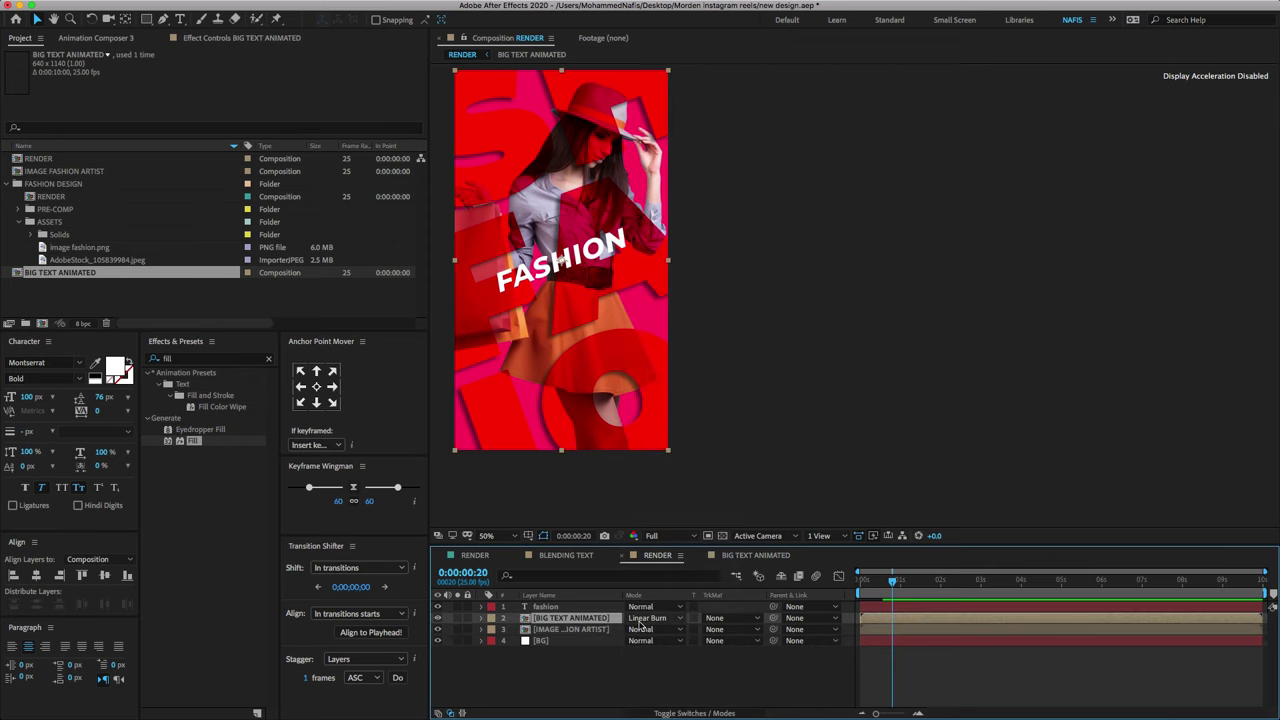
# Try Lighten, Multiply, Vivid Light and Overlay blending modes on BIG TEXT ANIMATED
pyautogui.click(655, 618)
pyautogui.click(655, 325)
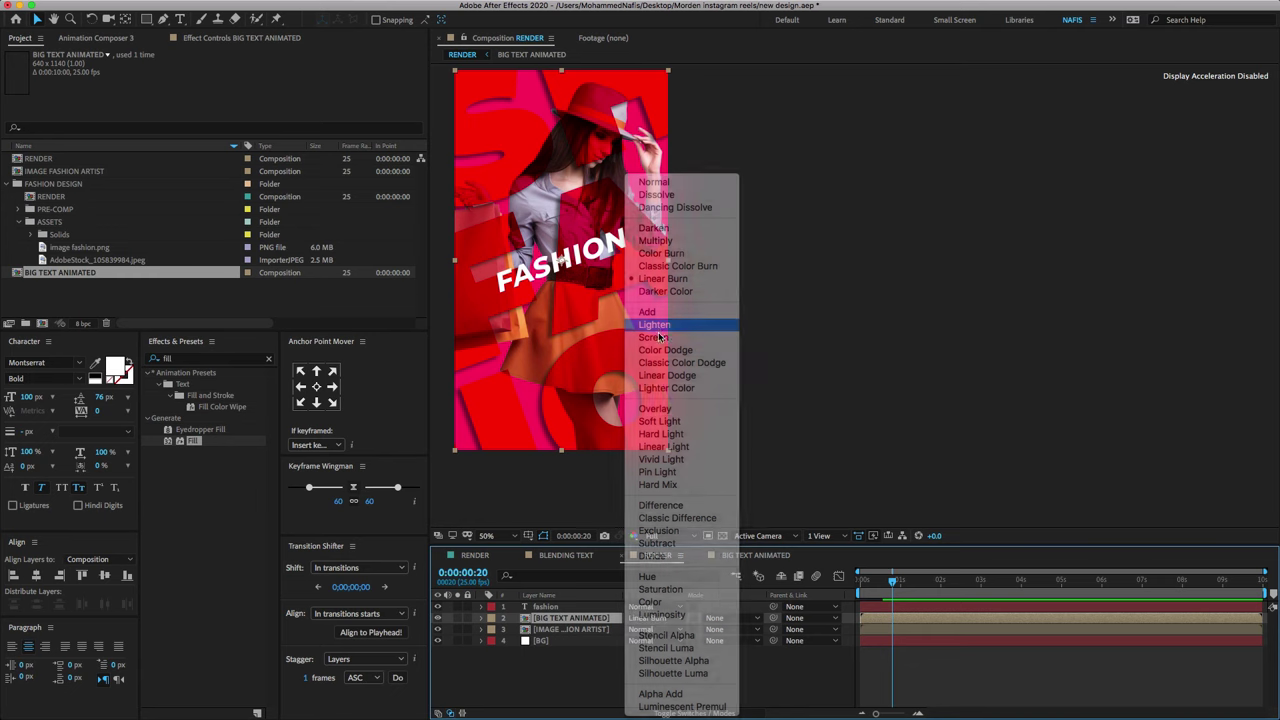
pyautogui.click(673, 618)
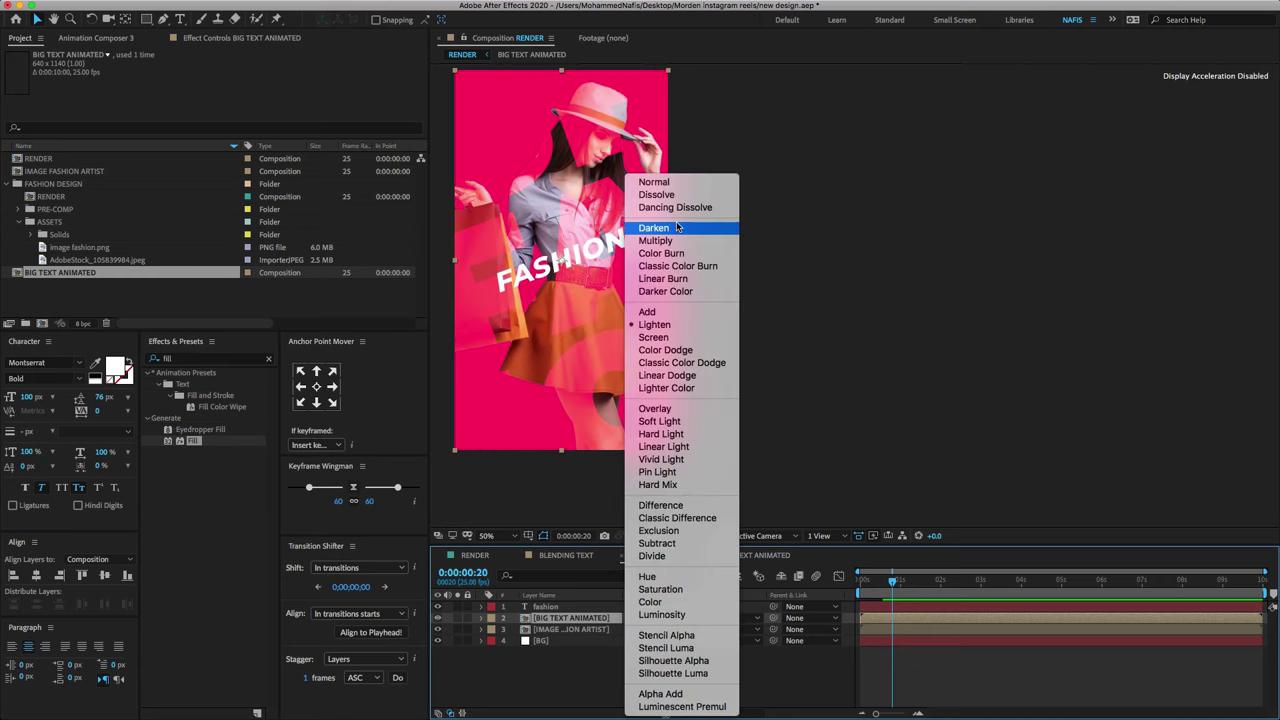
pyautogui.click(678, 240)
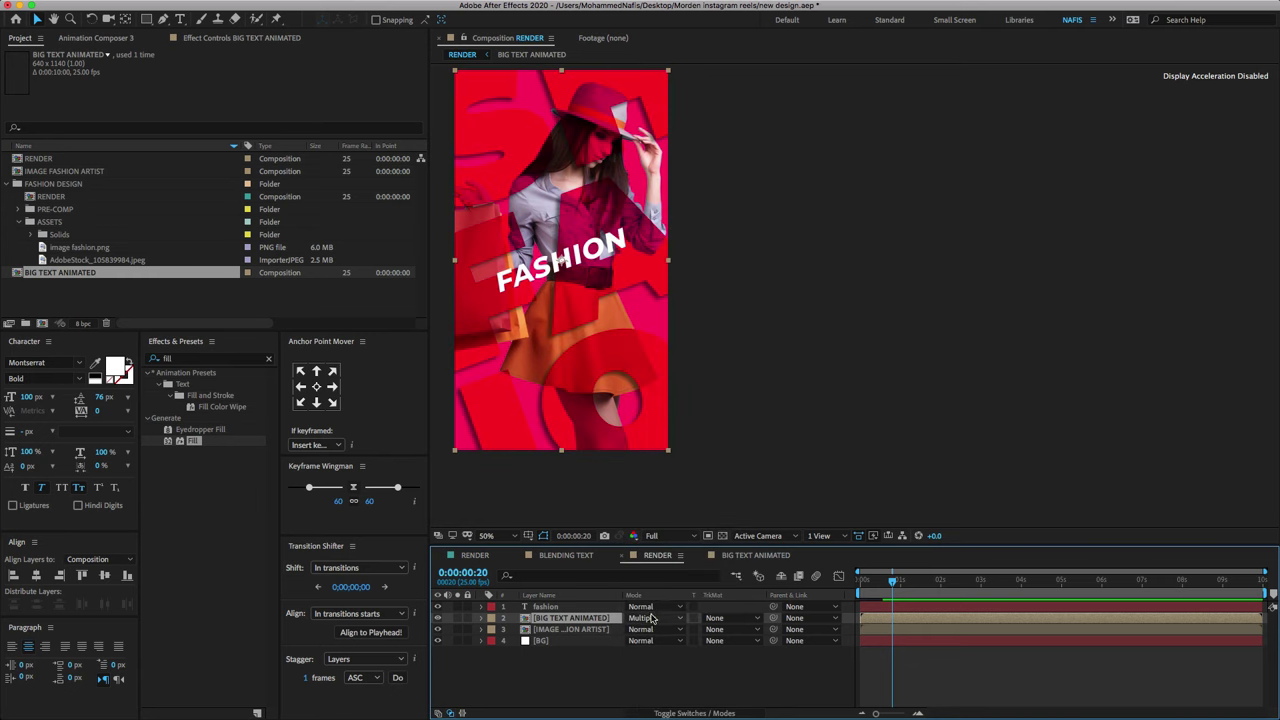
pyautogui.click(651, 619)
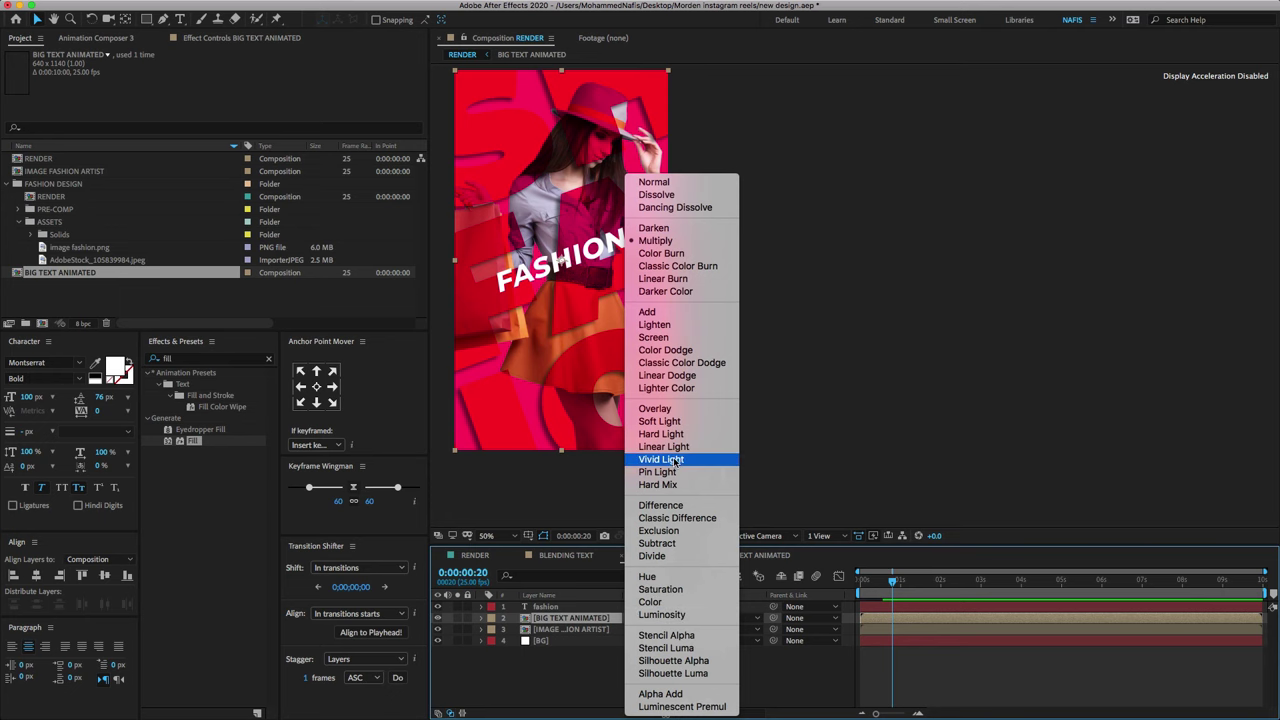
pyautogui.click(662, 455)
pyautogui.click(650, 618)
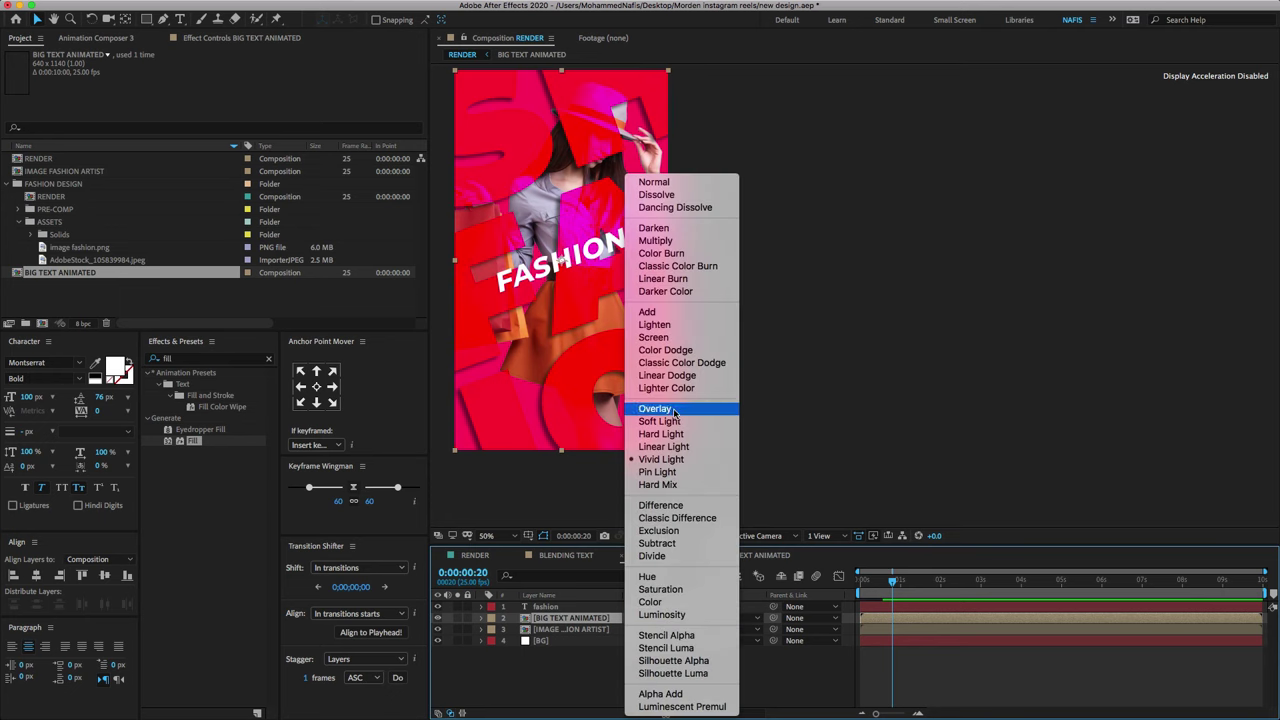
pyautogui.click(674, 410)
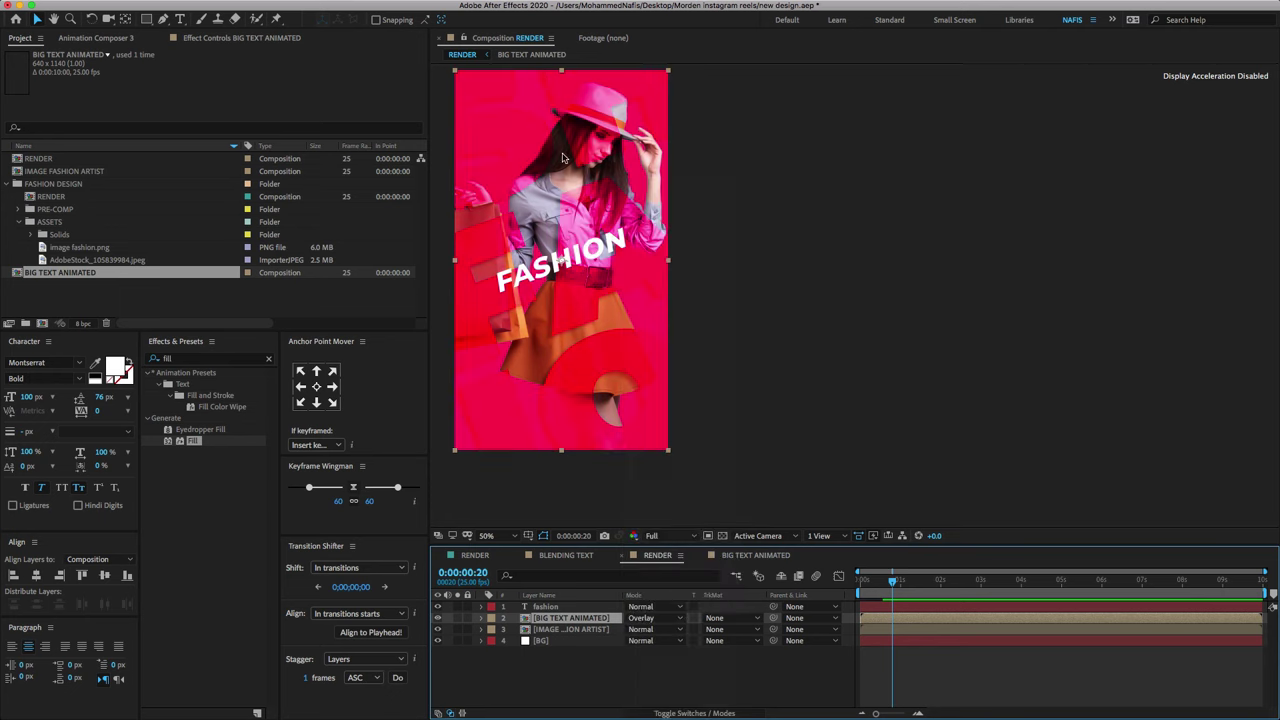
pyautogui.click(651, 618)
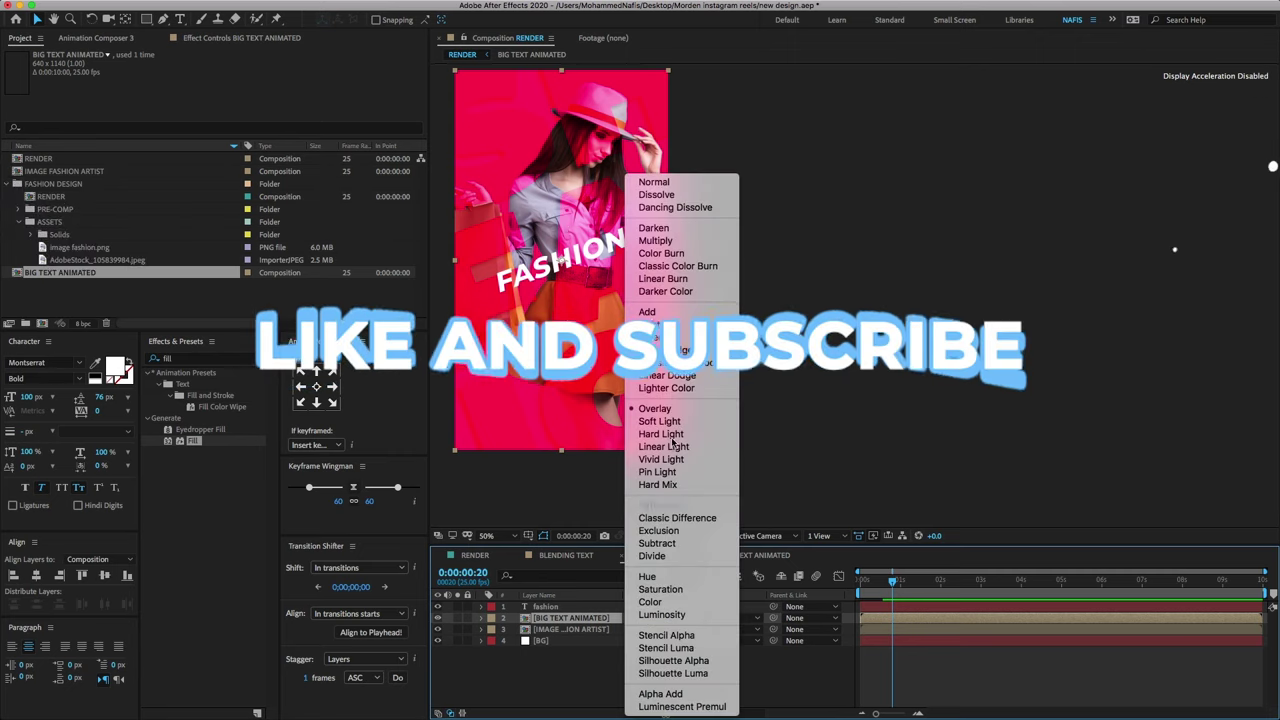
pyautogui.click(660, 279)
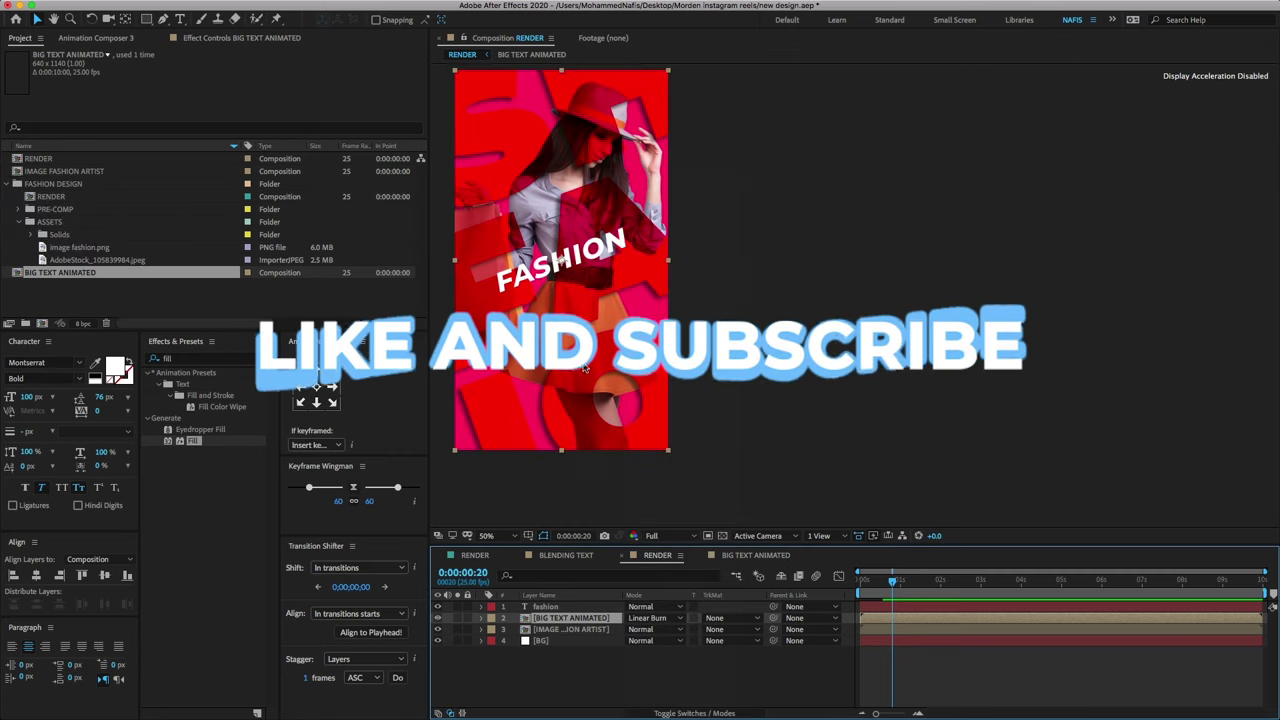
pyautogui.press('Home')
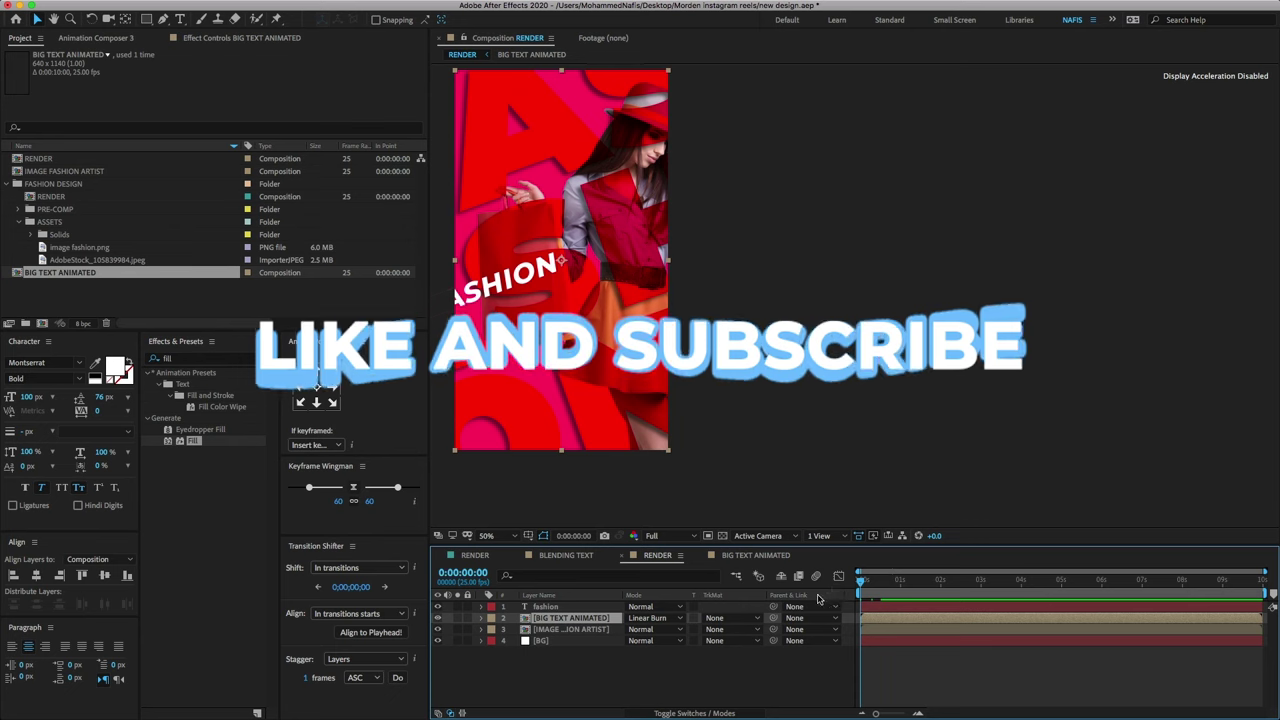